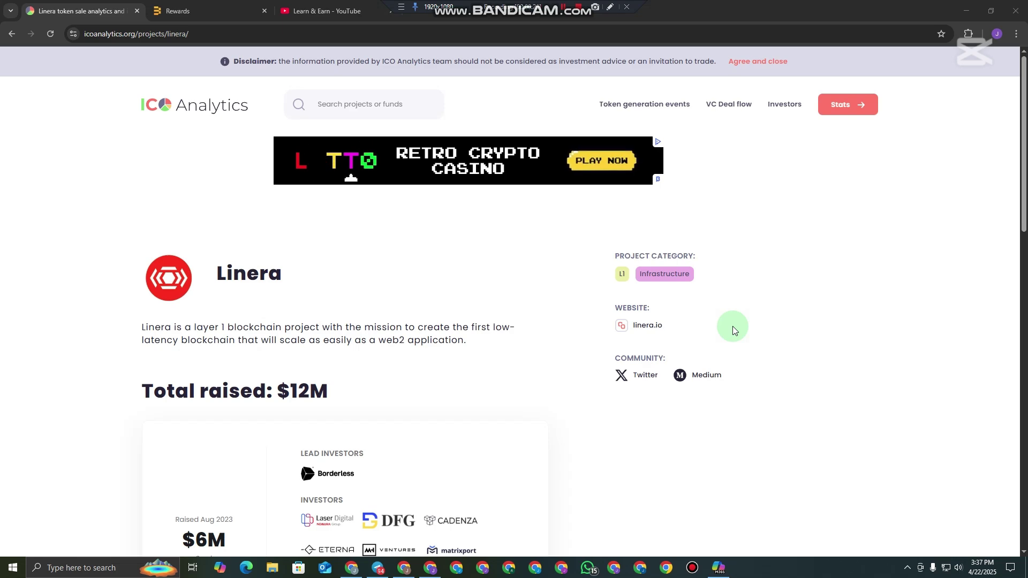
# Step: Look at the Learn & Earn YouTube channel, and examine Linera's funding rounds and investors on its ICO Analytics page
pyautogui.click(326, 11)
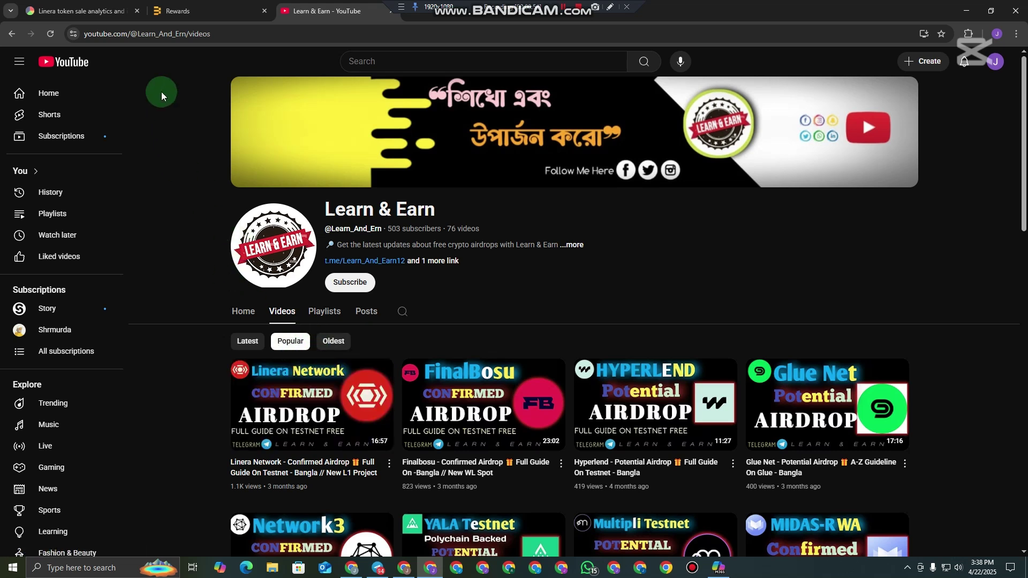
pyautogui.click(111, 13)
pyautogui.scroll(-2, 364, 388)
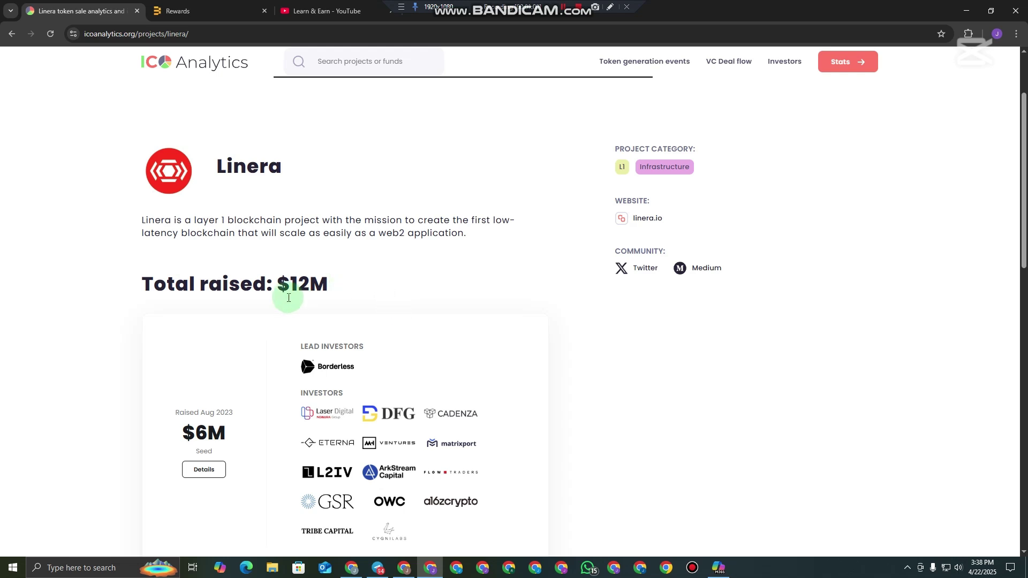
pyautogui.scroll(-4, 541, 266)
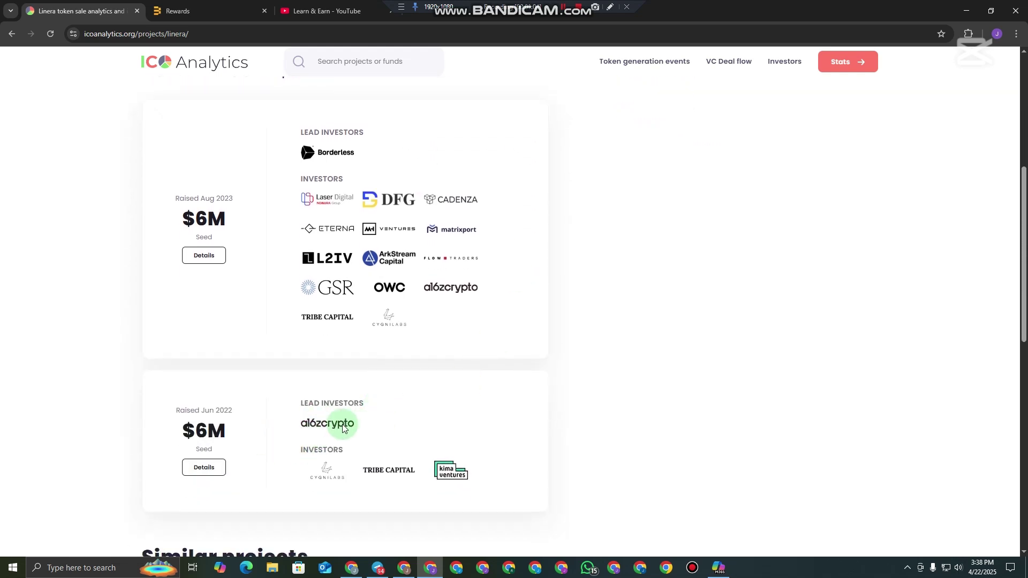
pyautogui.scroll(3, 322, 313)
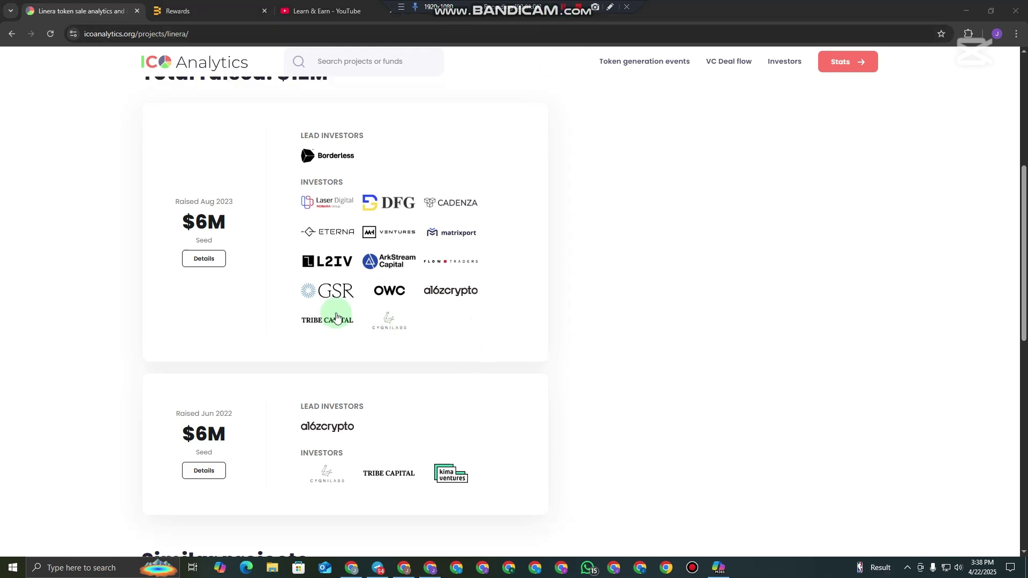
pyautogui.scroll(-4, 428, 292)
pyautogui.scroll(-2, 414, 298)
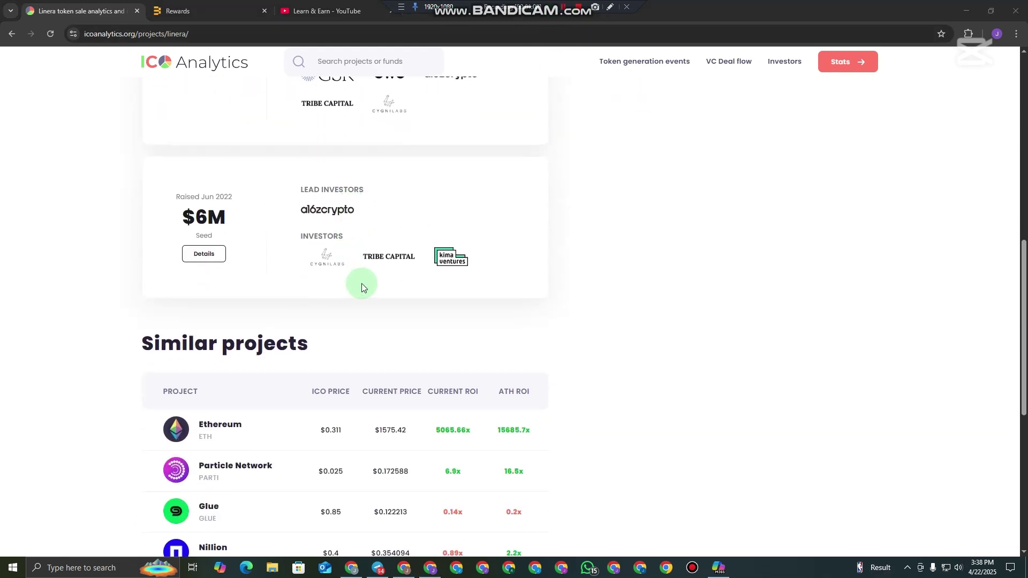
pyautogui.scroll(5, 361, 284)
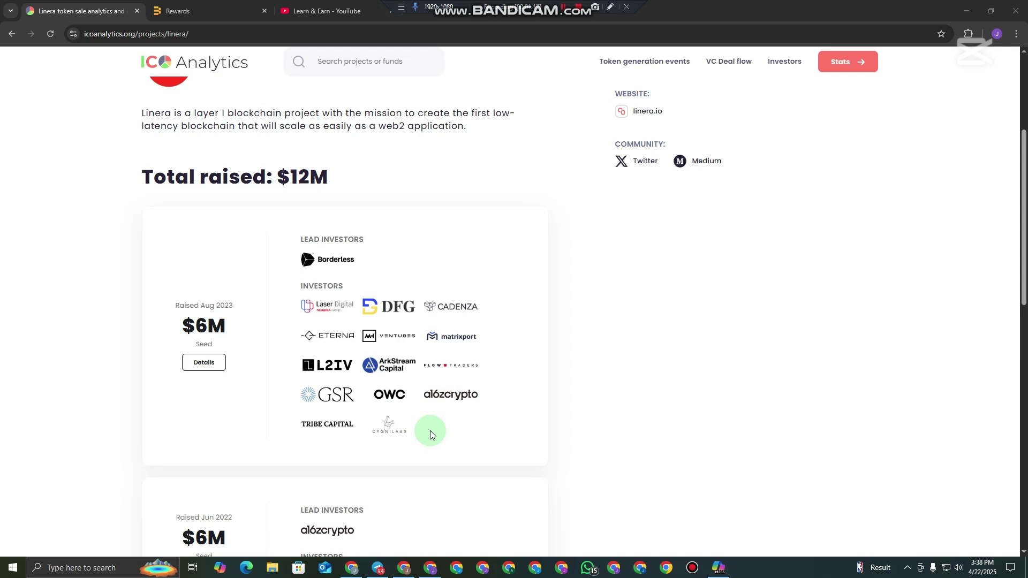
pyautogui.scroll(-1, 287, 495)
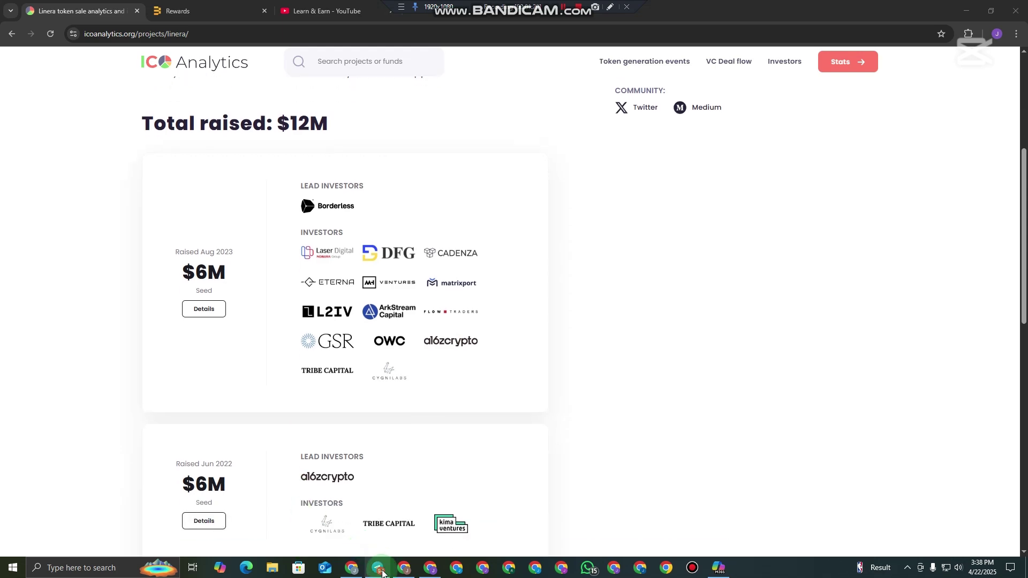
# Step: Switch to Telegram and open the Drops invite link from the channel's Linera Testnet II: Babbage post
pyautogui.click(378, 567)
pyautogui.click(820, 365)
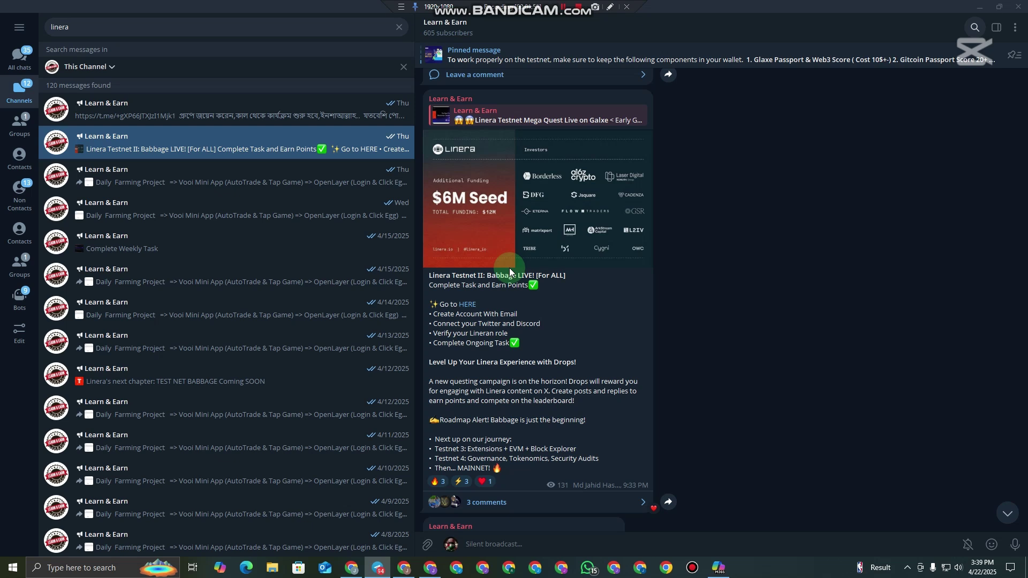
pyautogui.click(469, 304)
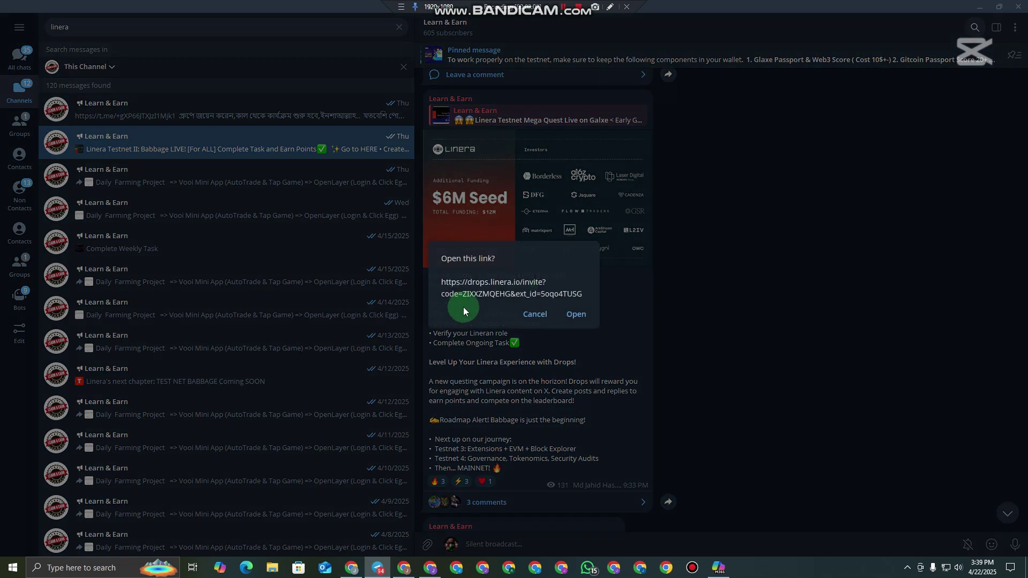
pyautogui.click(570, 319)
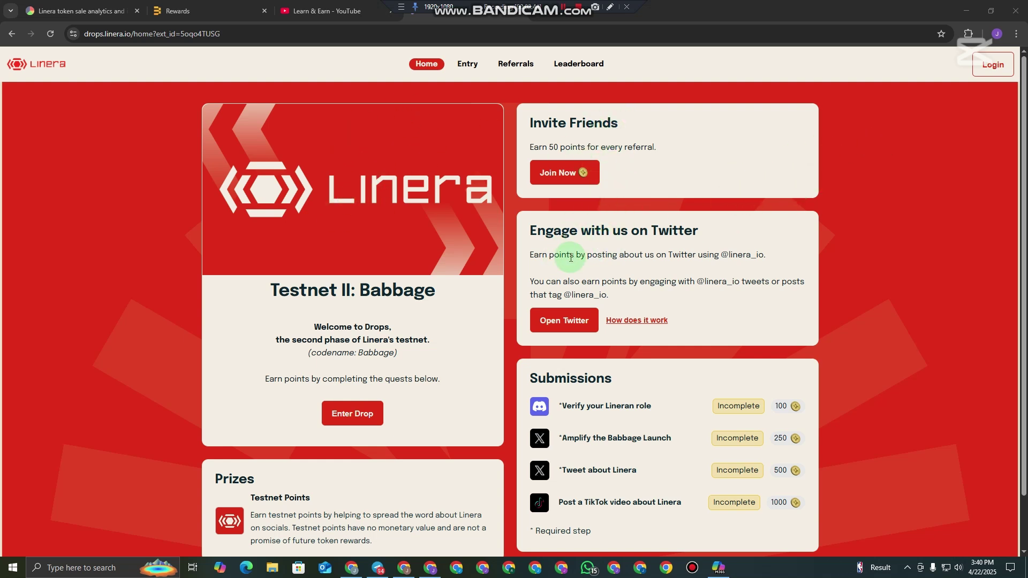
# Step: Enter the Testnet II: Babbage drop and create the Drops account by continuing with Google
pyautogui.scroll(-1, 514, 321)
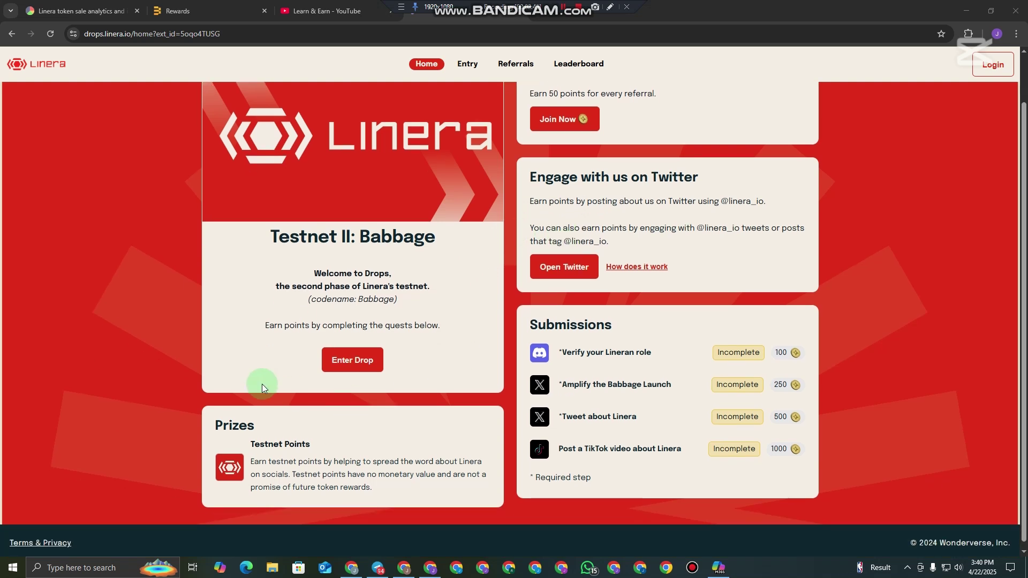
pyautogui.click(353, 370)
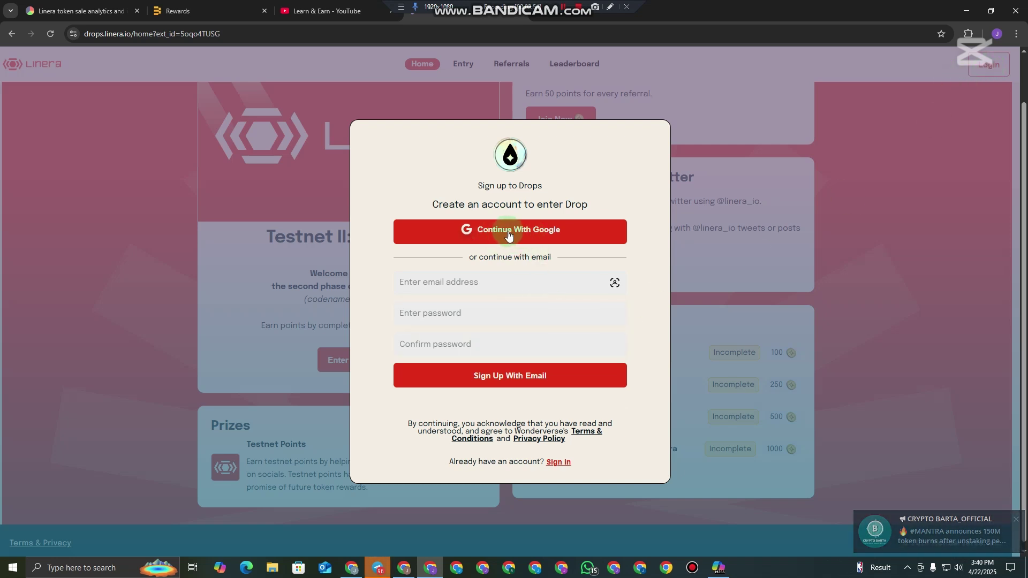
pyautogui.click(435, 281)
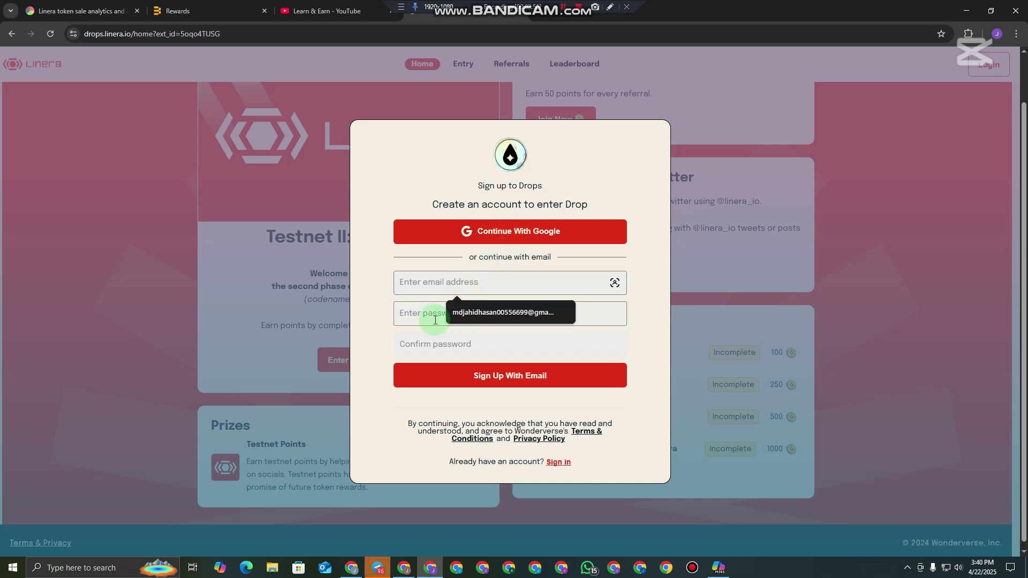
pyautogui.click(434, 320)
pyautogui.click(414, 344)
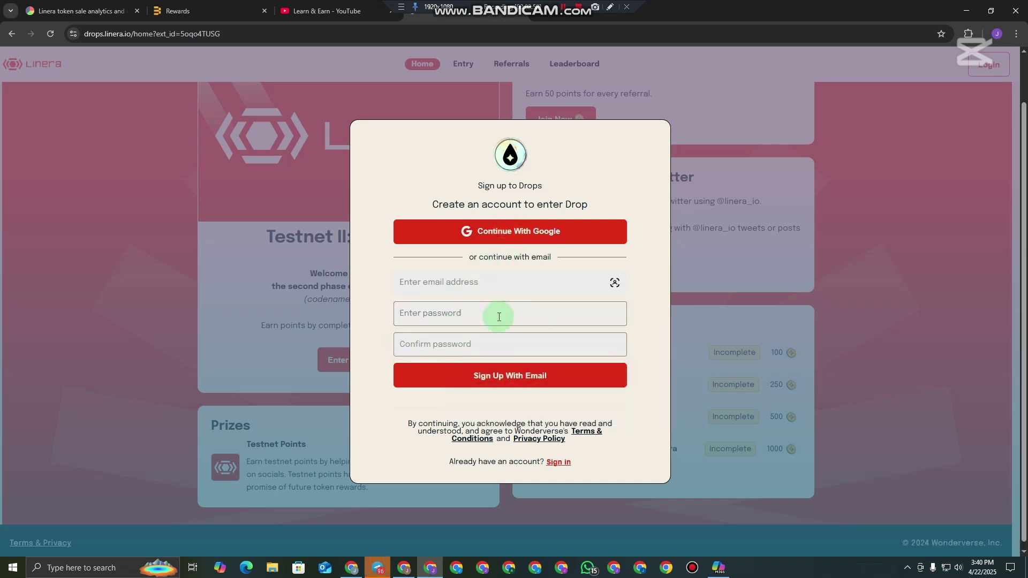
pyautogui.click(508, 234)
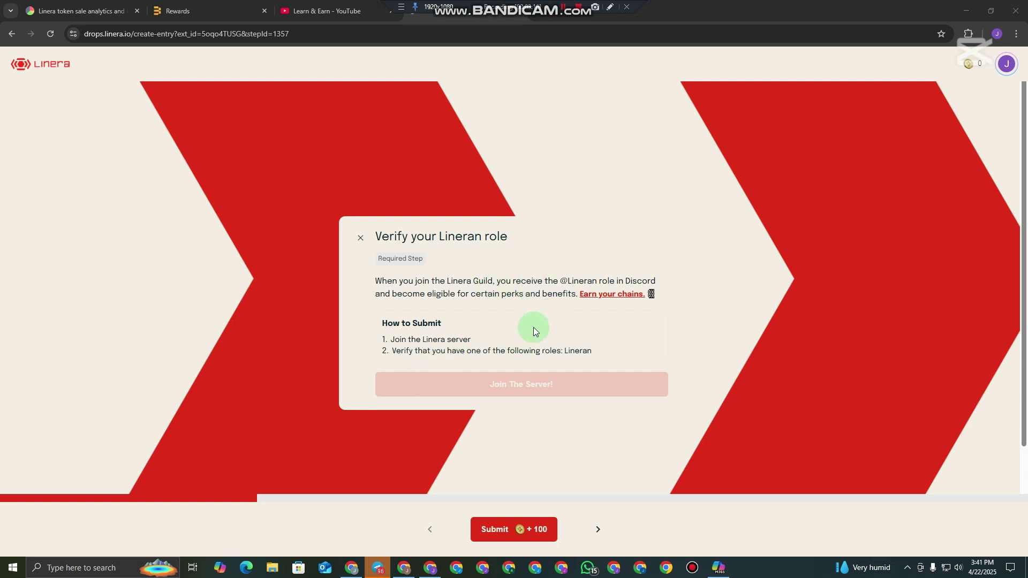
# Step: Exit and re-enter the drop, and open the Earn your chains link in the Verify your Lineran role task
pyautogui.click(360, 237)
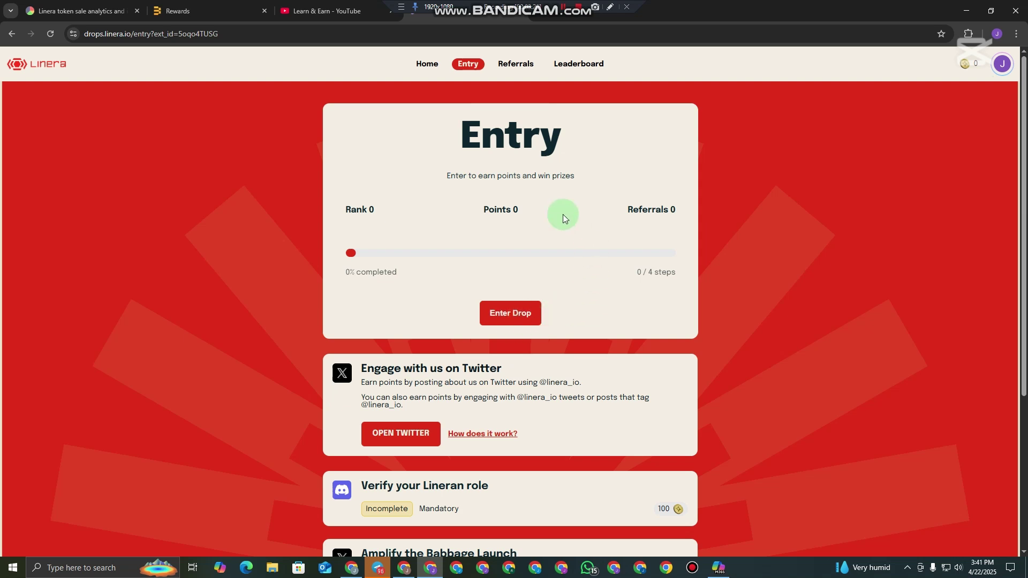
pyautogui.click(511, 316)
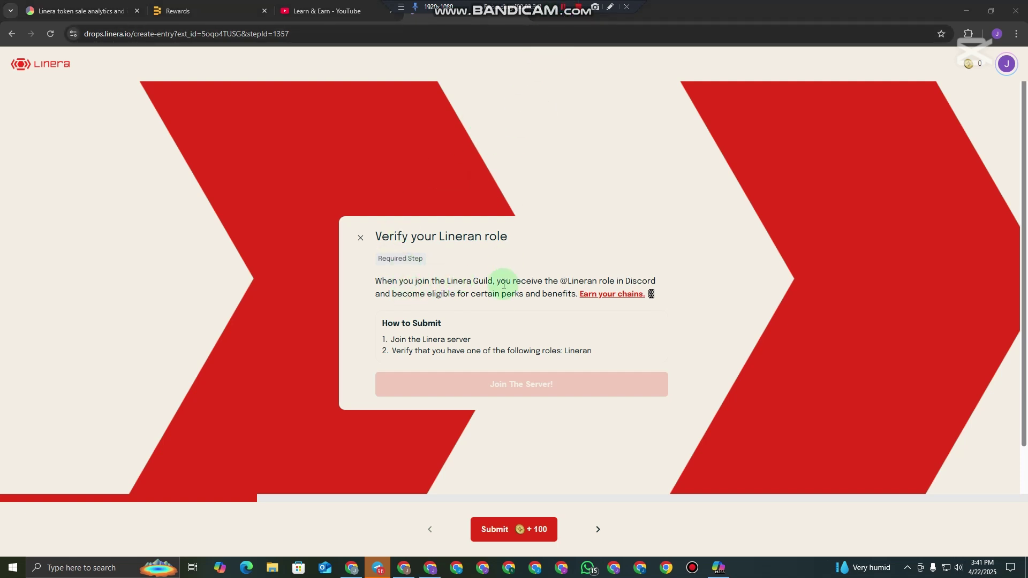
pyautogui.moveTo(380, 236); pyautogui.dragTo(484, 237)
pyautogui.click(484, 237)
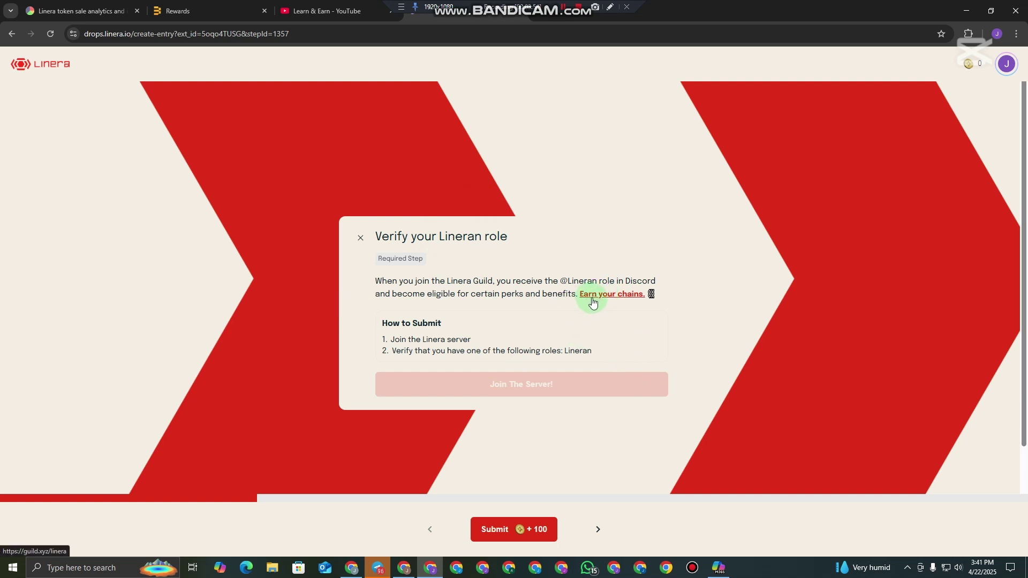
pyautogui.click(611, 297)
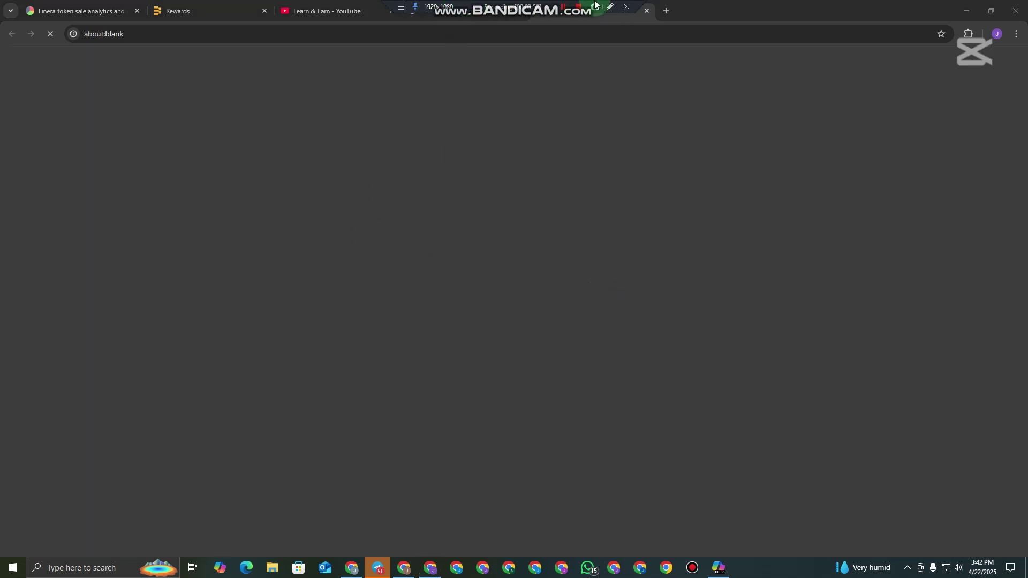
pyautogui.click(452, 6)
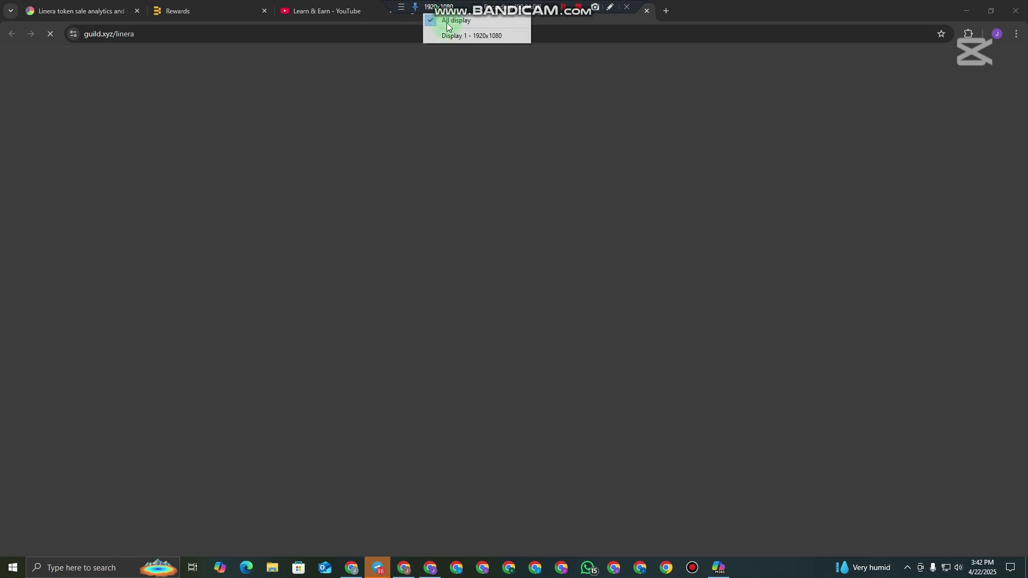
pyautogui.click(252, 183)
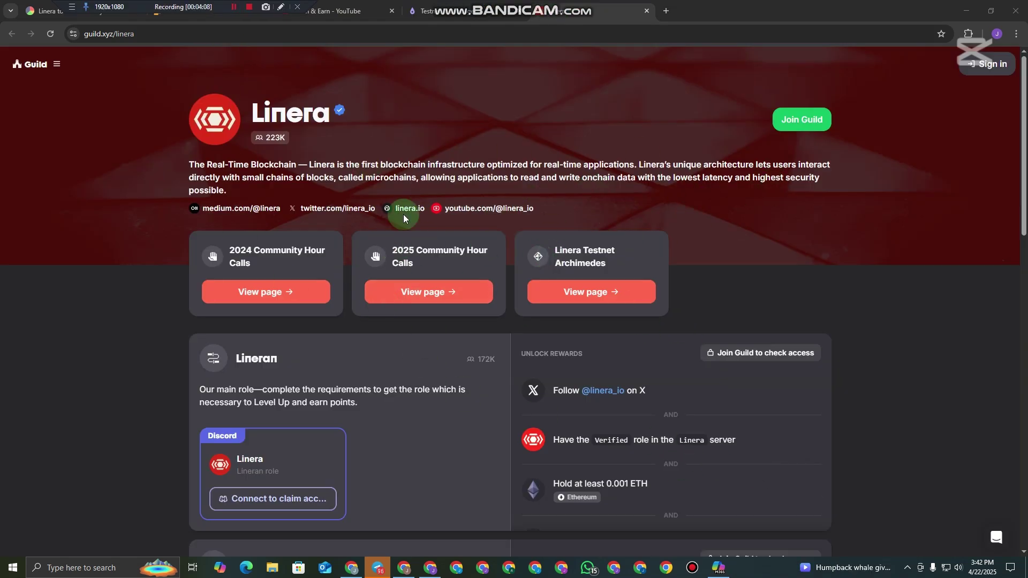
# Step: Sign in to Guild with OKX Wallet, approving the connection and signing the message that verifies the wallet address
pyautogui.click(994, 69)
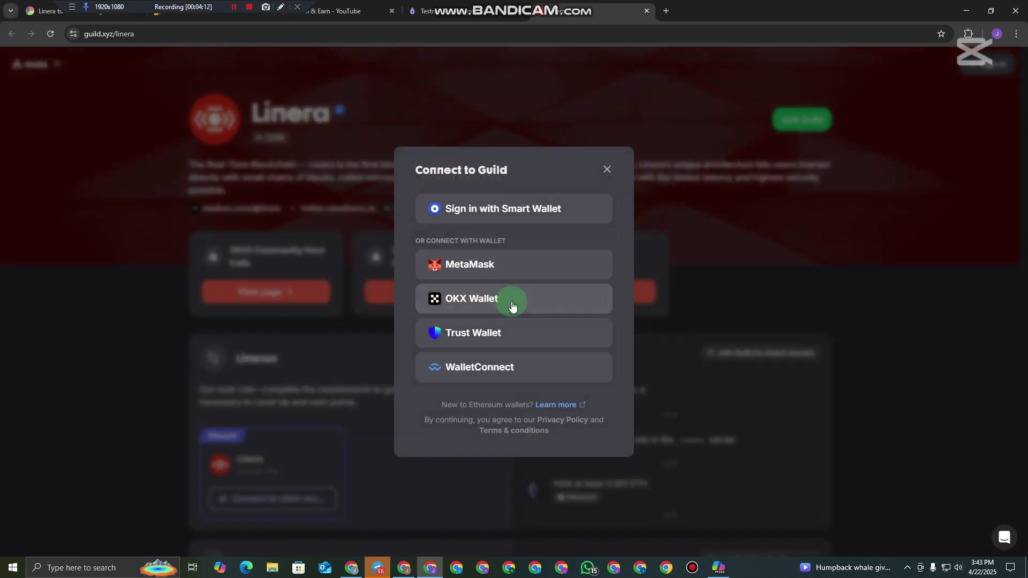
pyautogui.click(512, 303)
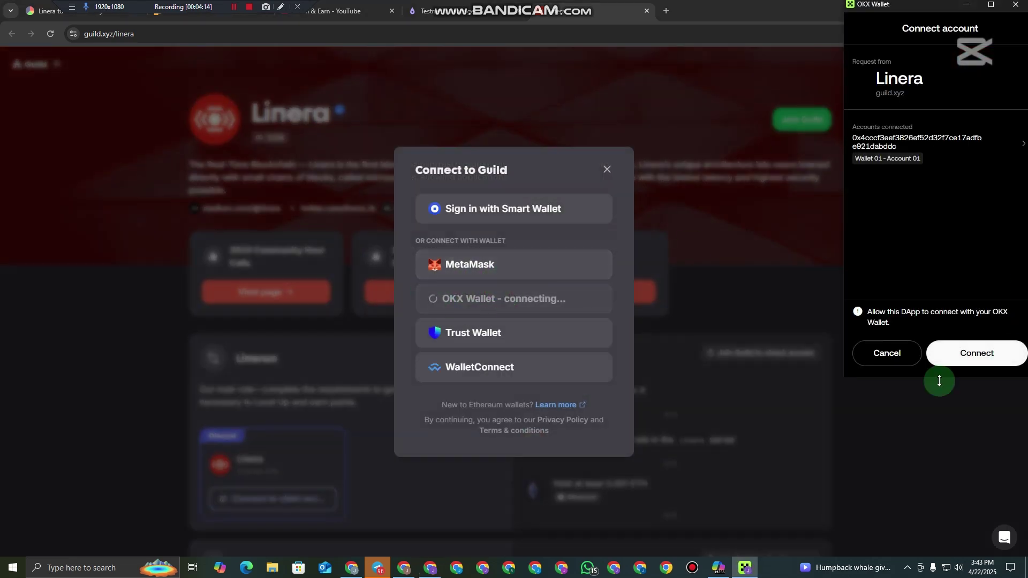
pyautogui.click(953, 367)
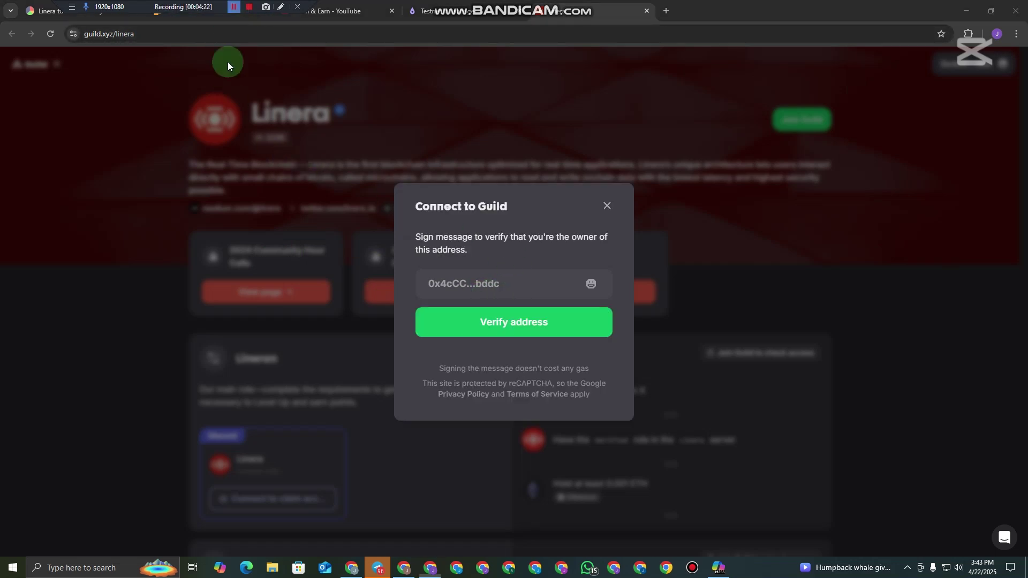
pyautogui.click(553, 323)
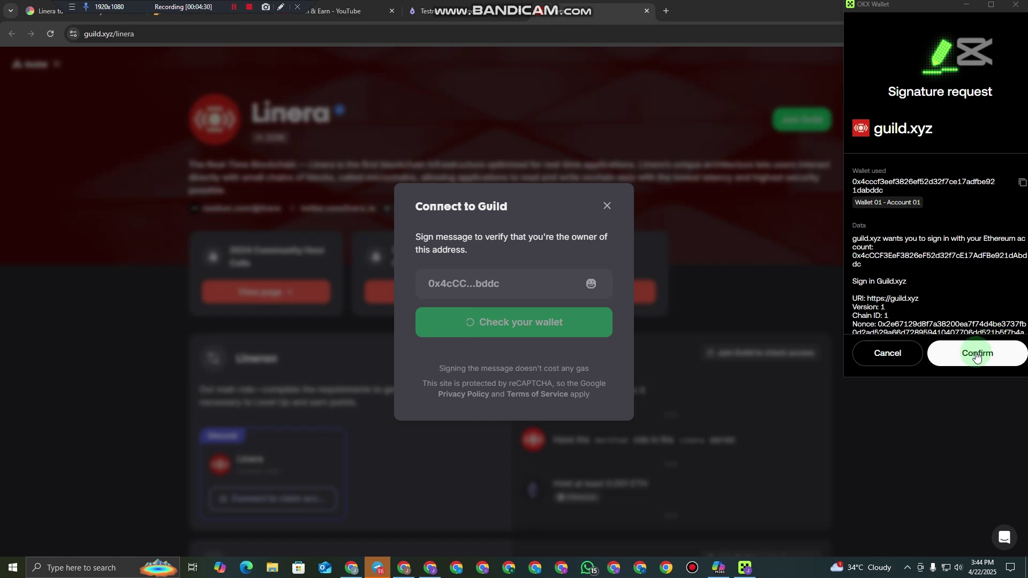
pyautogui.click(982, 350)
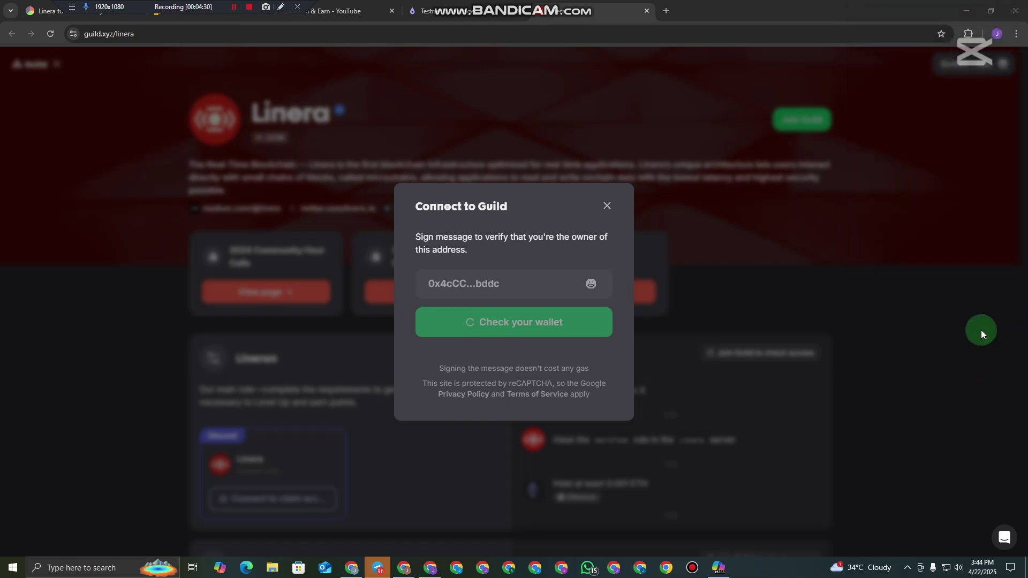
pyautogui.click(234, 9)
pyautogui.click(937, 315)
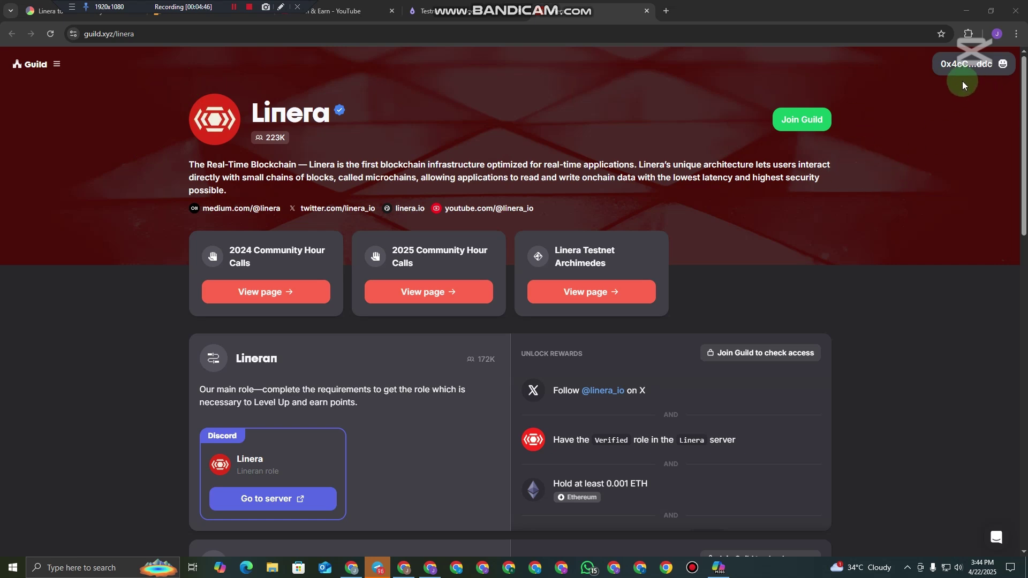
# Step: Review the social accounts linked to the Guild account and close the account details
pyautogui.click(984, 64)
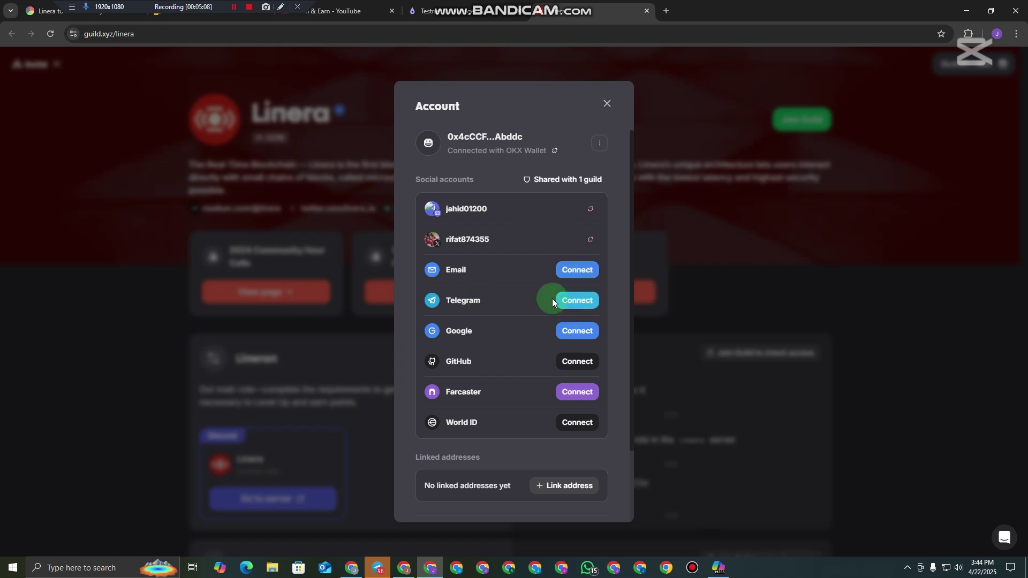
pyautogui.scroll(-2, 553, 286)
pyautogui.scroll(2, 541, 257)
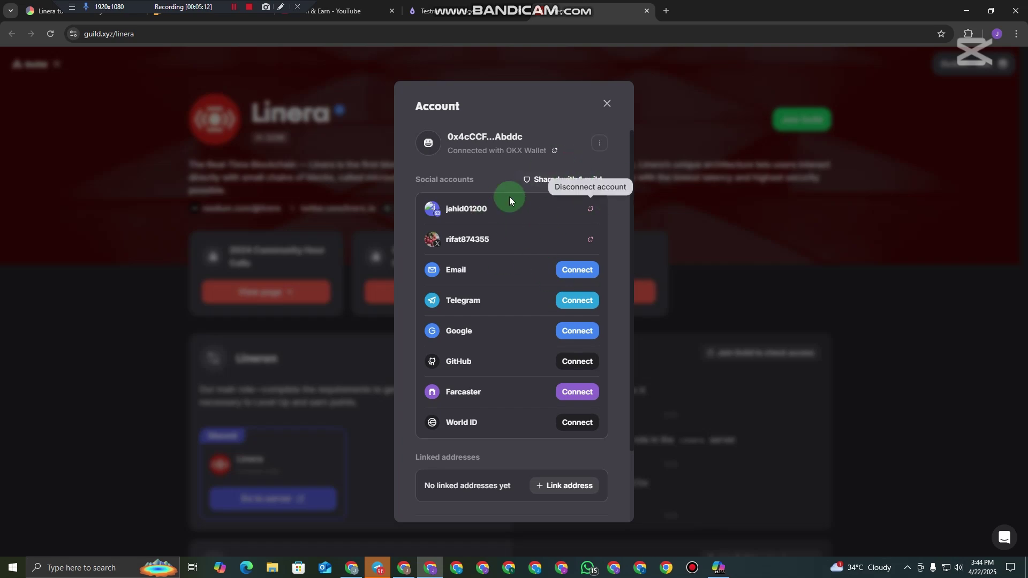
pyautogui.click(604, 103)
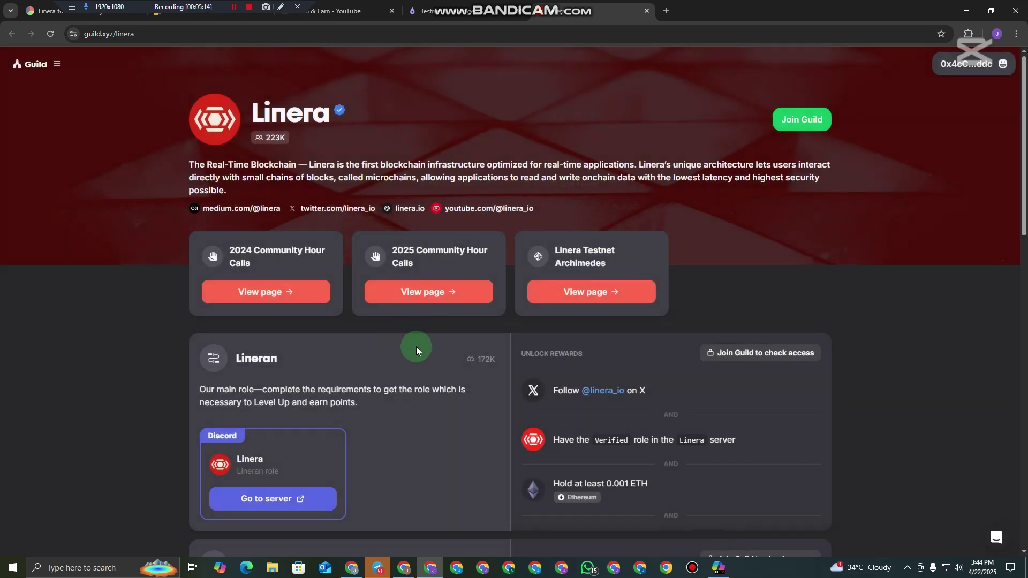
# Step: Join the Linera guild by running its access check, and bring the Lineran role requirements into view
pyautogui.click(803, 120)
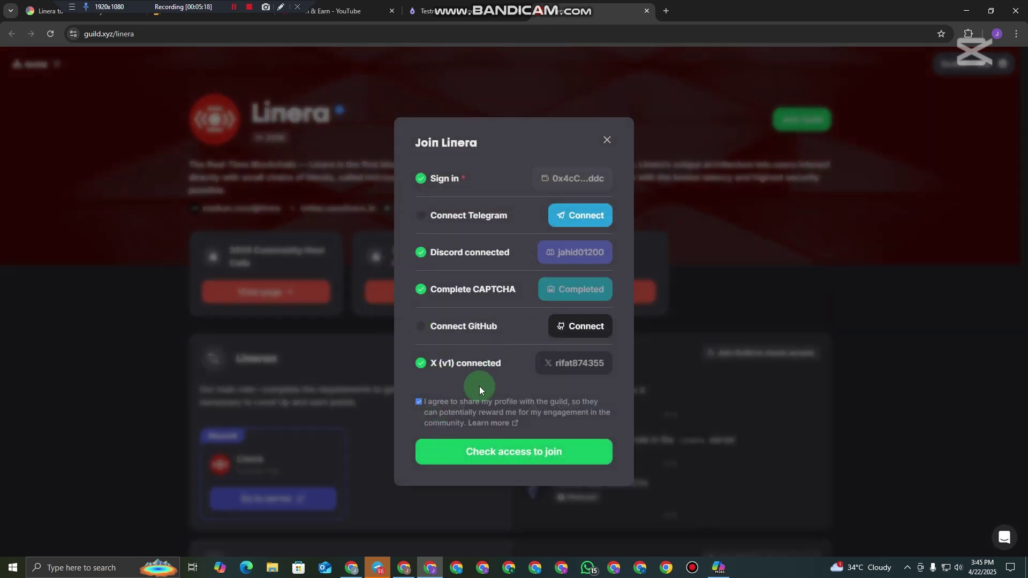
pyautogui.click(514, 456)
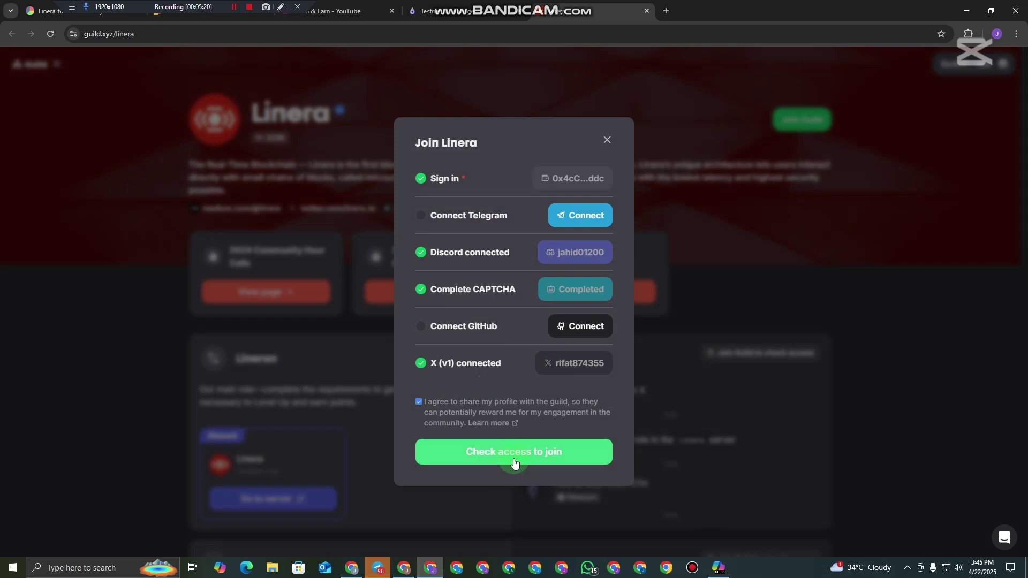
pyautogui.click(506, 461)
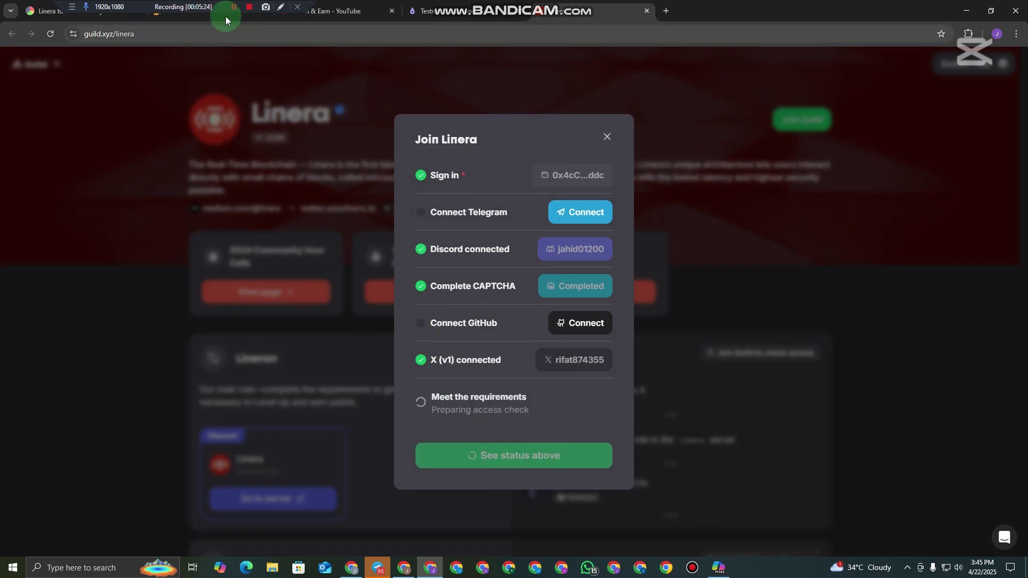
pyautogui.scroll(2, 913, 245)
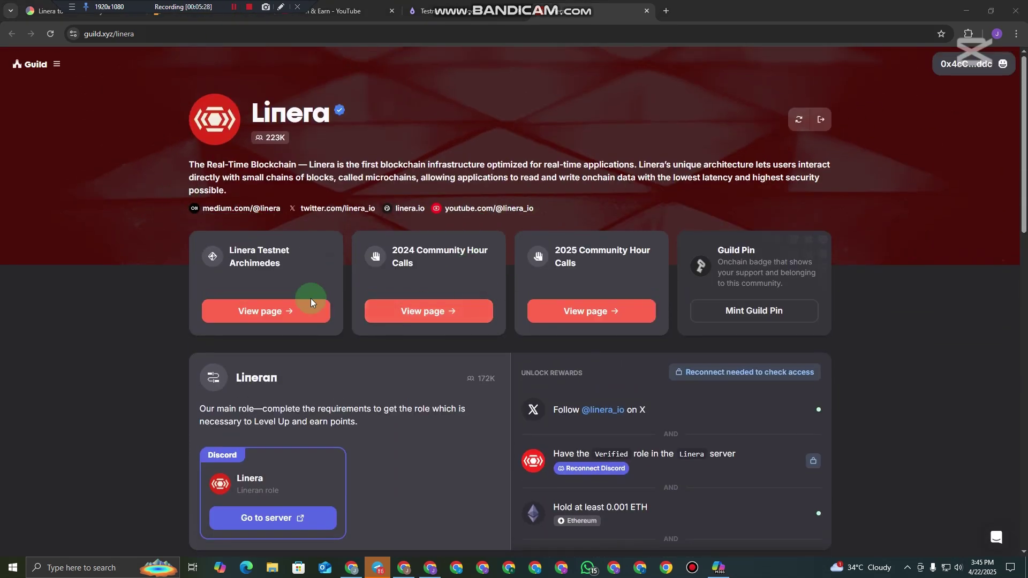
pyautogui.scroll(-2, 383, 316)
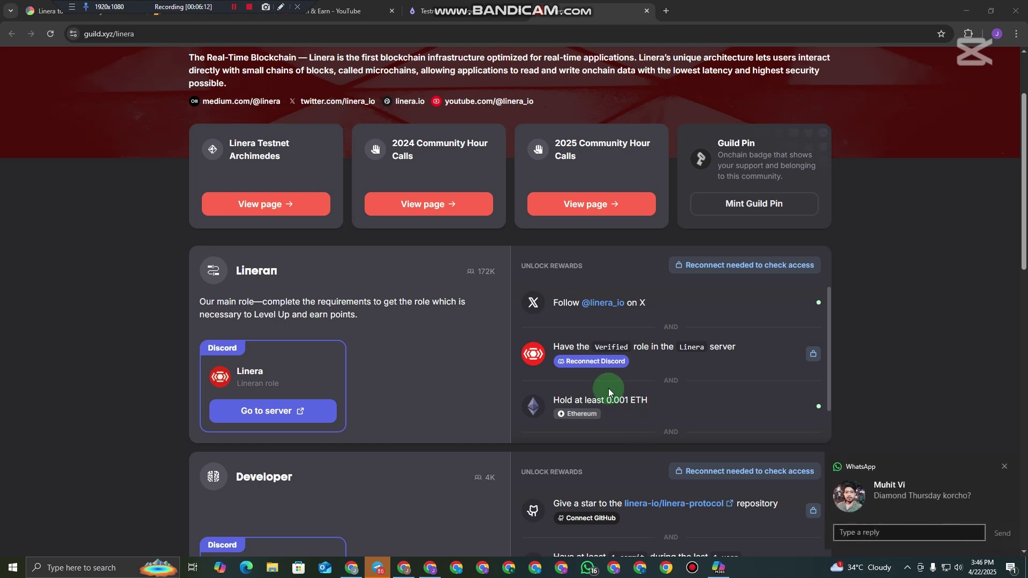
pyautogui.click(1004, 466)
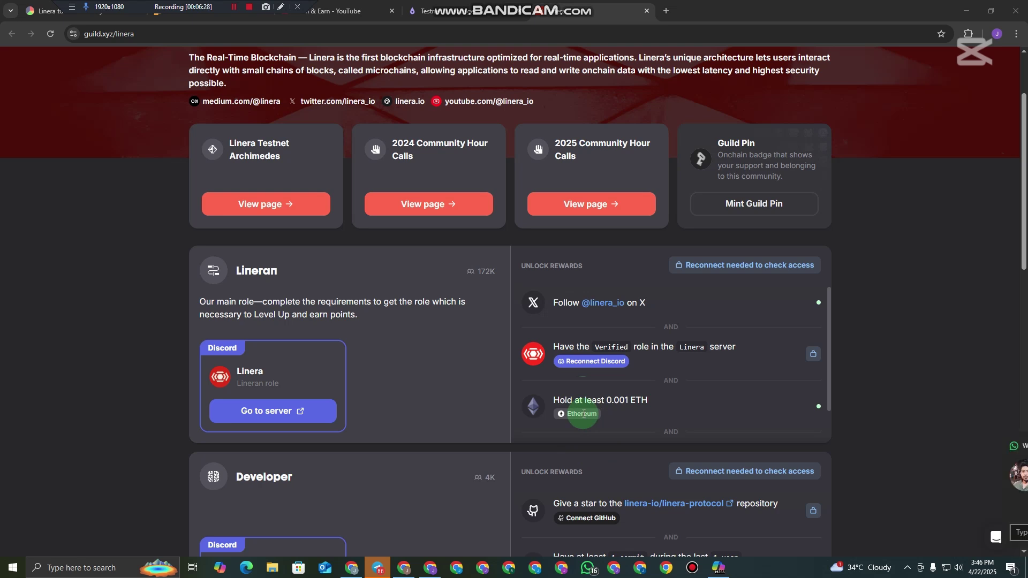
pyautogui.click(1013, 446)
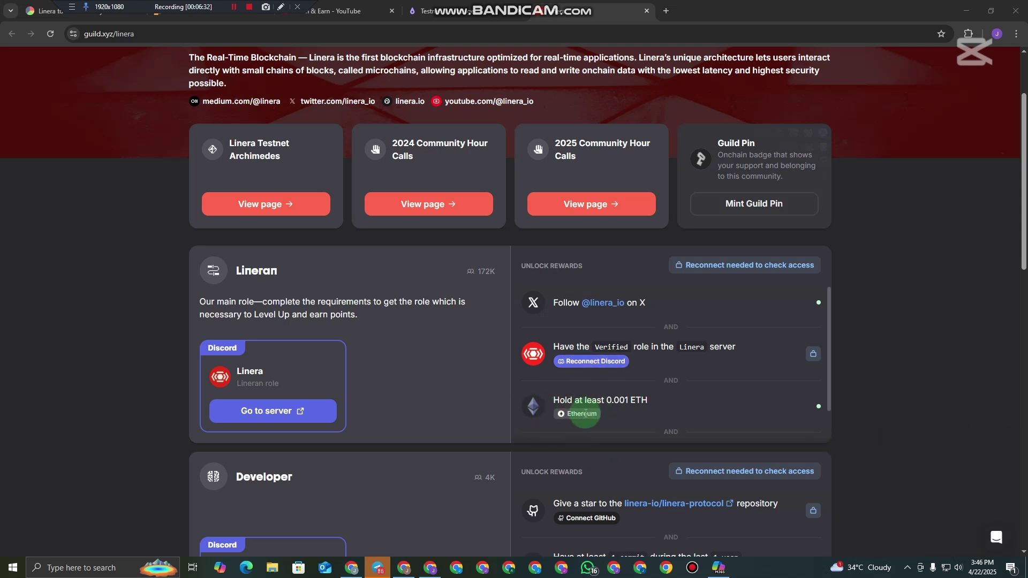
pyautogui.click(602, 305)
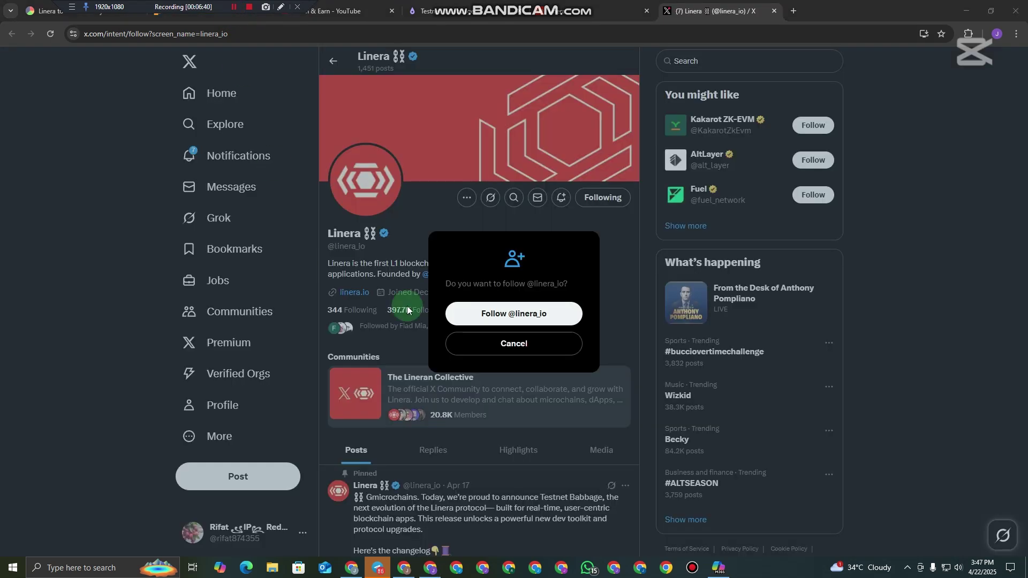
pyautogui.click(508, 316)
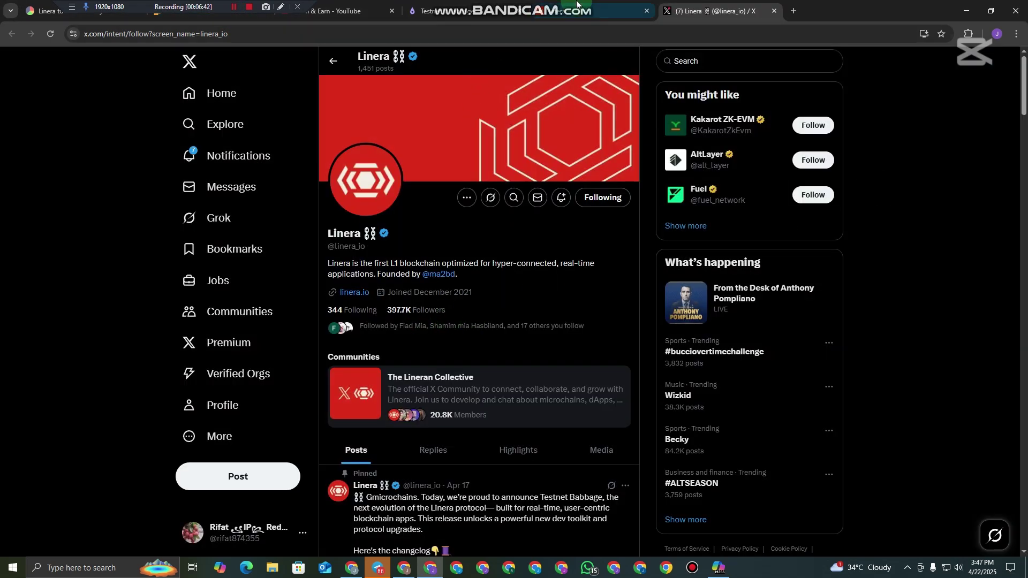
pyautogui.click(605, 10)
pyautogui.scroll(1, 628, 330)
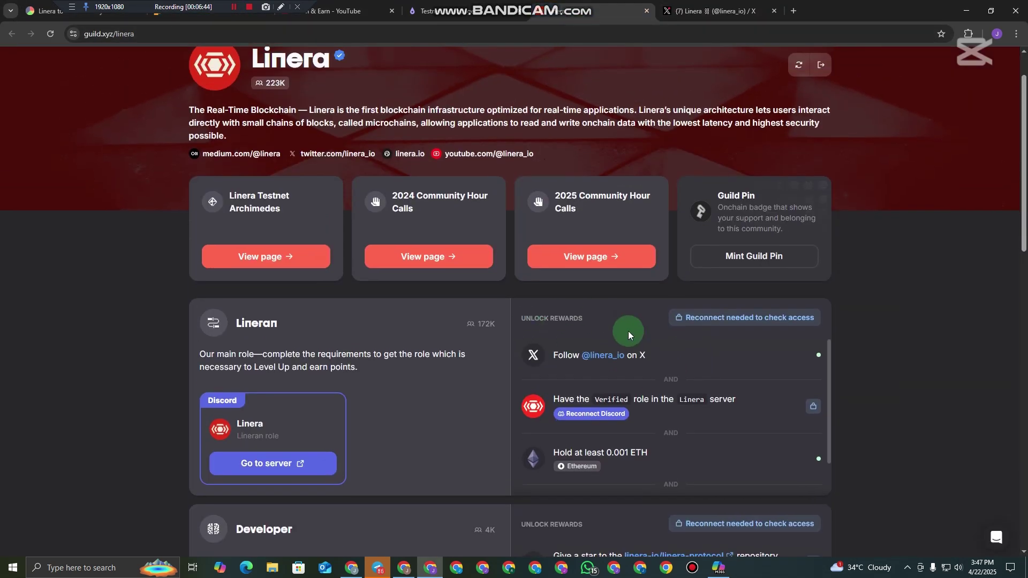
# Step: Open the Discord server reward of the Lineran role and accept the invite to the Linera server
pyautogui.scroll(-1, 668, 335)
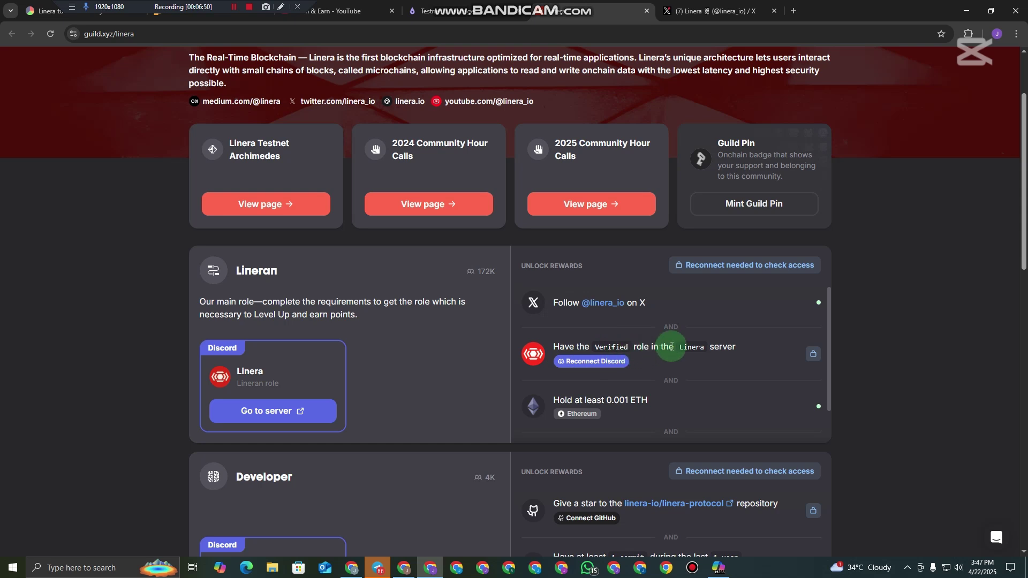
pyautogui.click(271, 412)
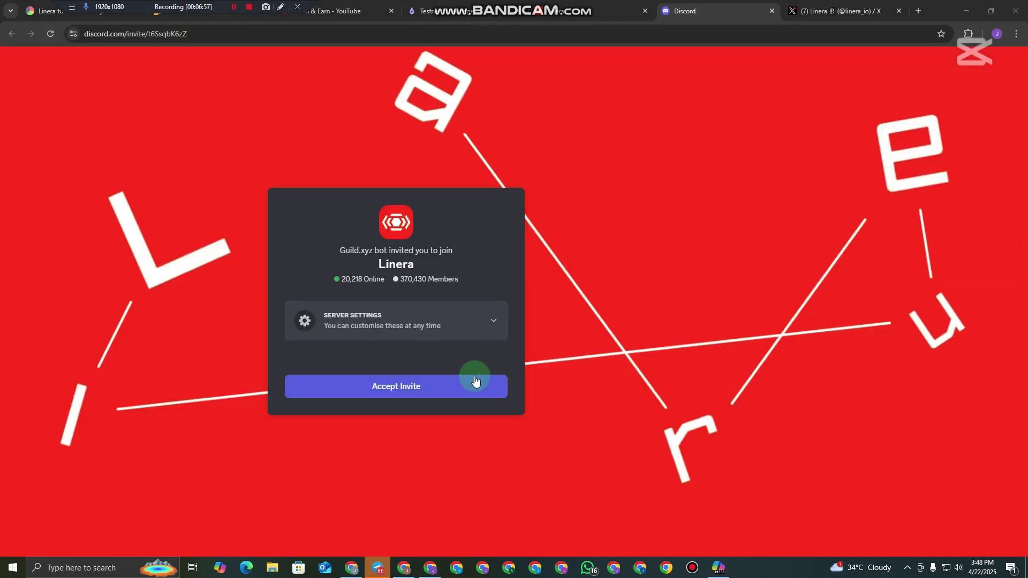
pyautogui.click(475, 380)
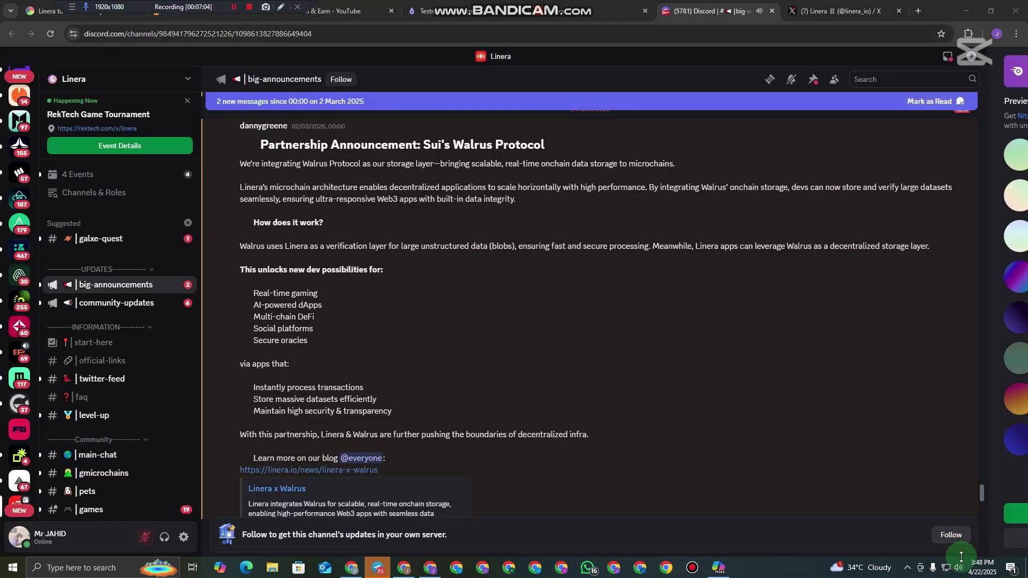
# Step: Lower the system's headphone volume to 8
pyautogui.click(959, 573)
pyautogui.click(908, 541)
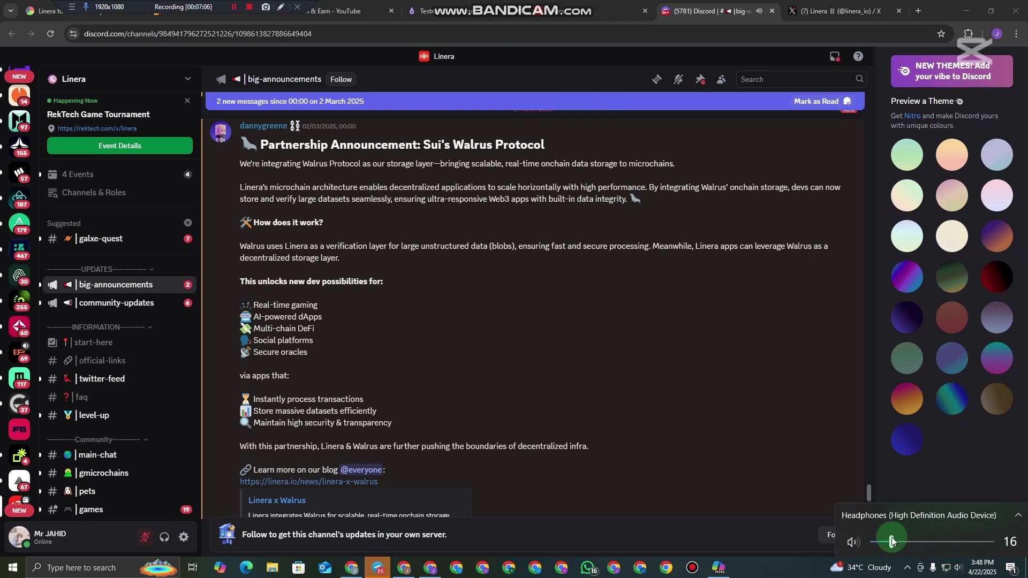
pyautogui.moveTo(887, 542); pyautogui.dragTo(880, 542)
pyautogui.click(506, 371)
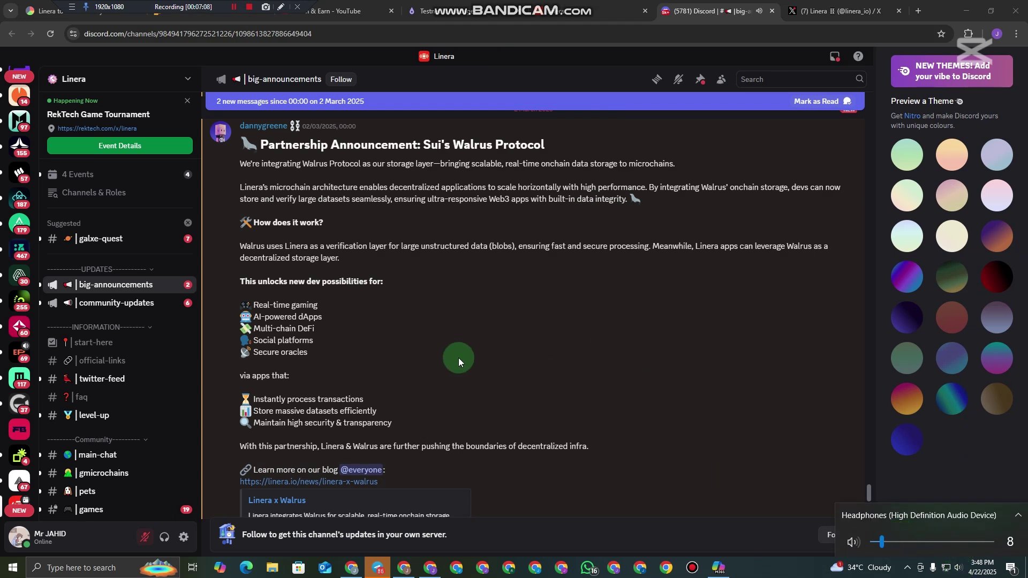
# Step: Try to send the message "gm" in the Linera server's main-chat channel
pyautogui.scroll(-4, 107, 332)
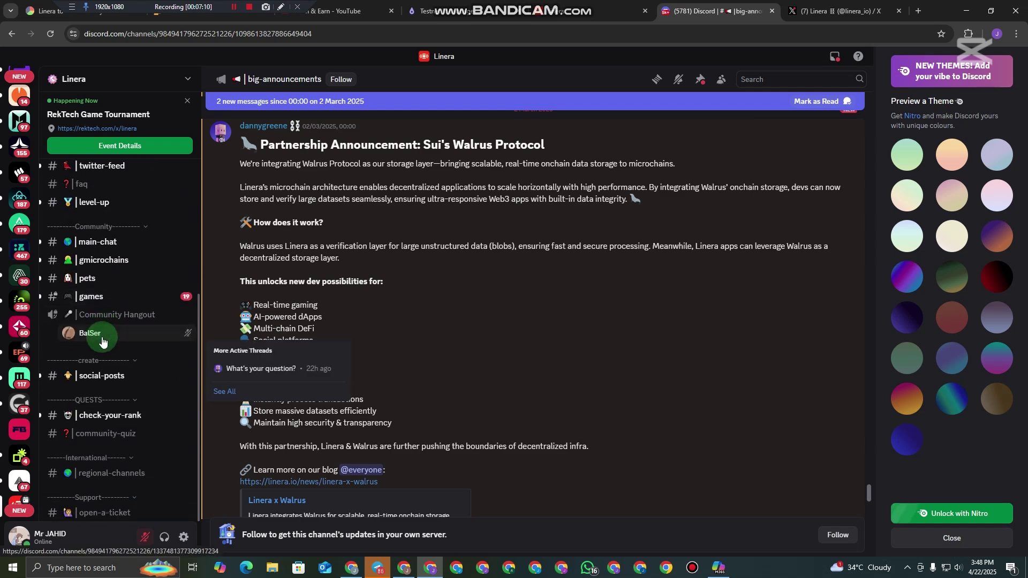
pyautogui.scroll(1, 113, 294)
pyautogui.click(111, 298)
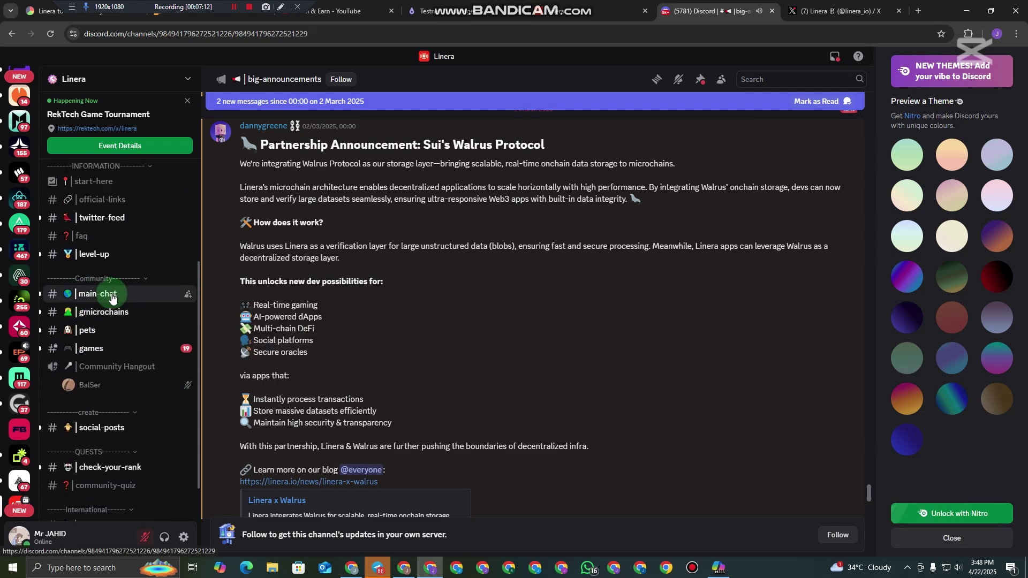
pyautogui.click(357, 512)
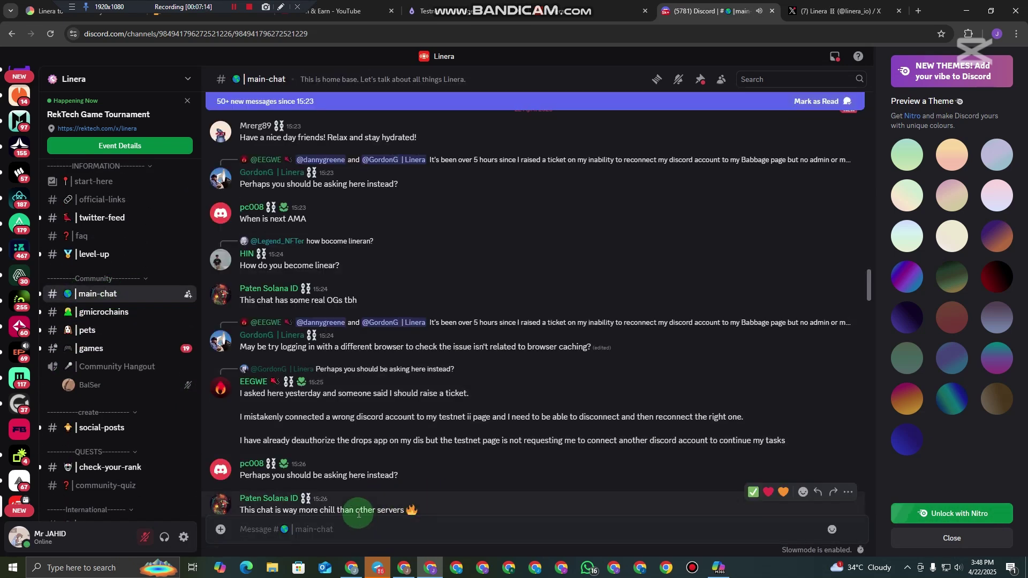
pyautogui.write('gm')
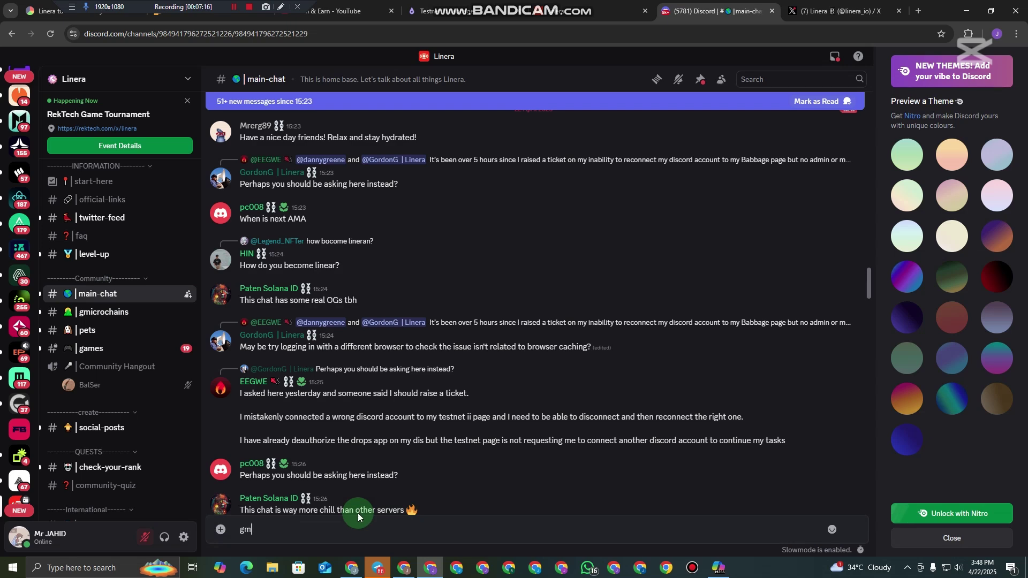
pyautogui.press('Return')
# Step: Check the server roles on the account's own profile card from the sent message, and close the card
pyautogui.click(274, 488)
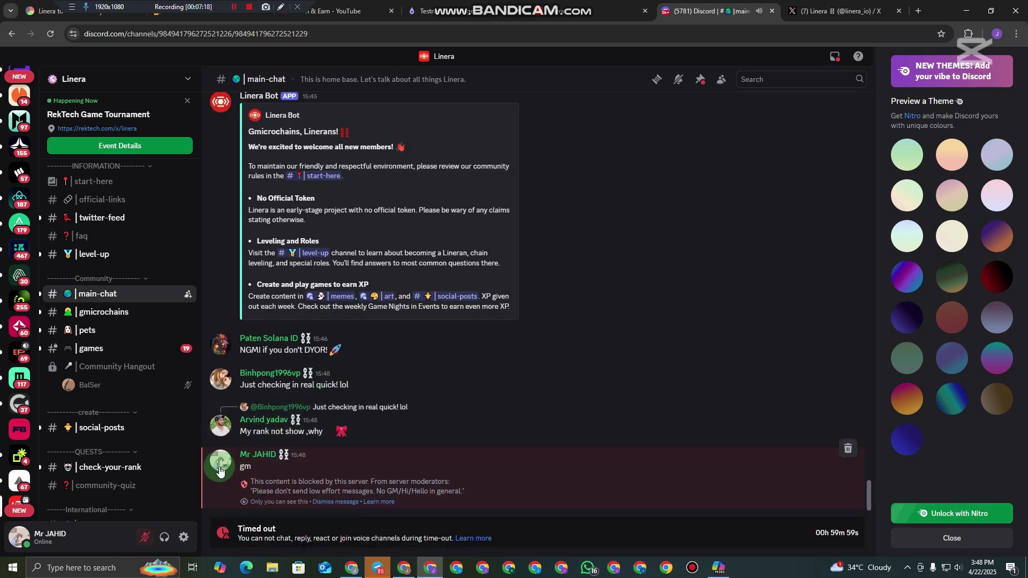
pyautogui.click(220, 469)
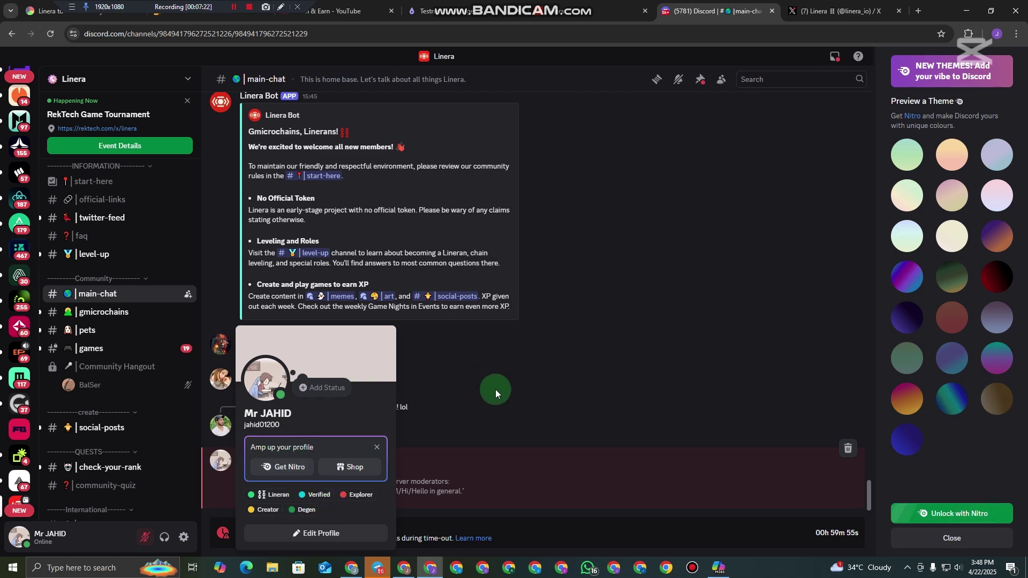
pyautogui.click(540, 371)
pyautogui.scroll(3, 240, 361)
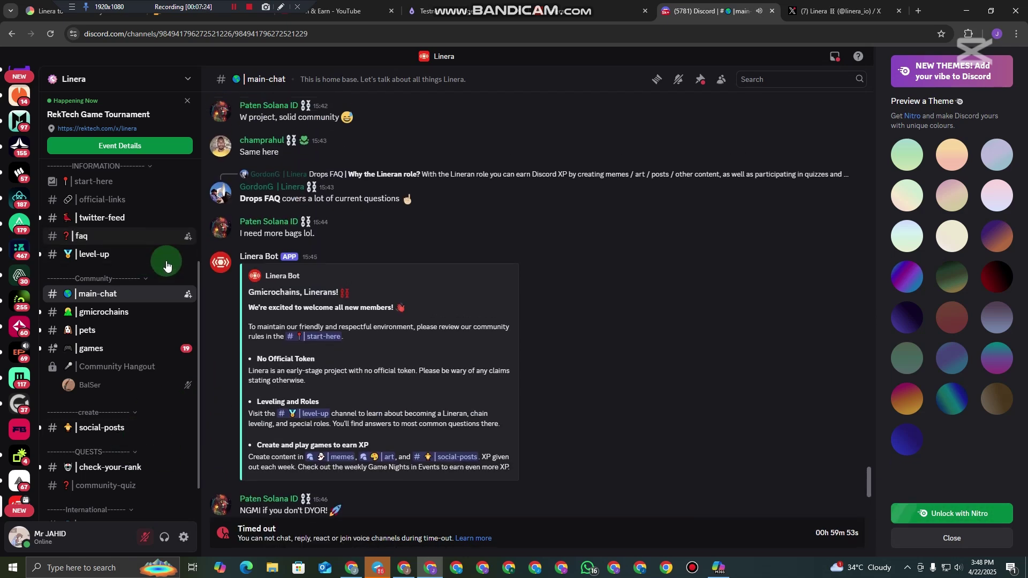
pyautogui.scroll(1, 139, 289)
pyautogui.scroll(2, 140, 289)
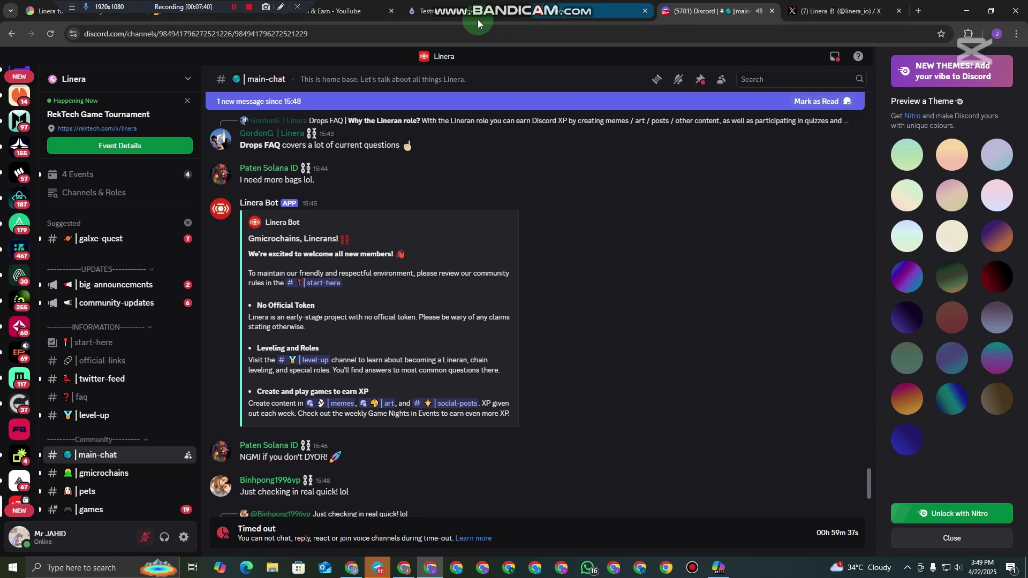
# Step: Switch back to the Linera guild page in Guild and re-check accesses to send the rewards
pyautogui.click(540, 10)
pyautogui.scroll(2, 844, 194)
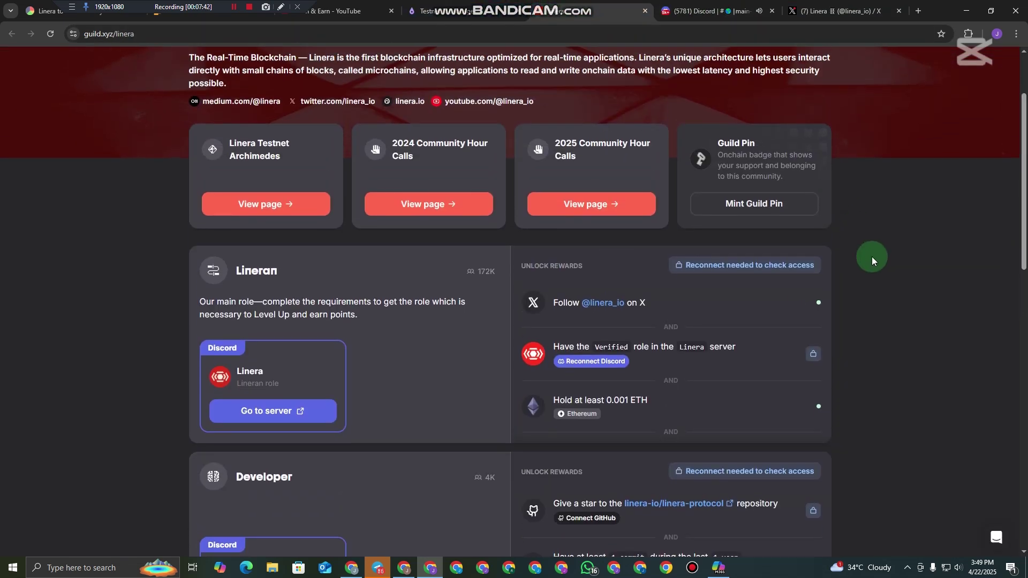
pyautogui.scroll(2, 274, 205)
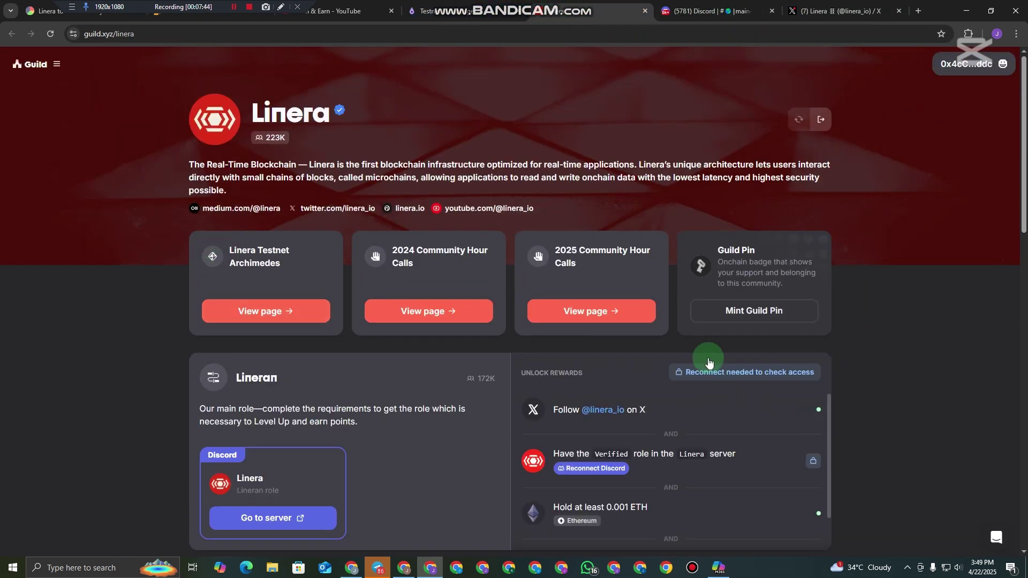
pyautogui.scroll(-1, 821, 202)
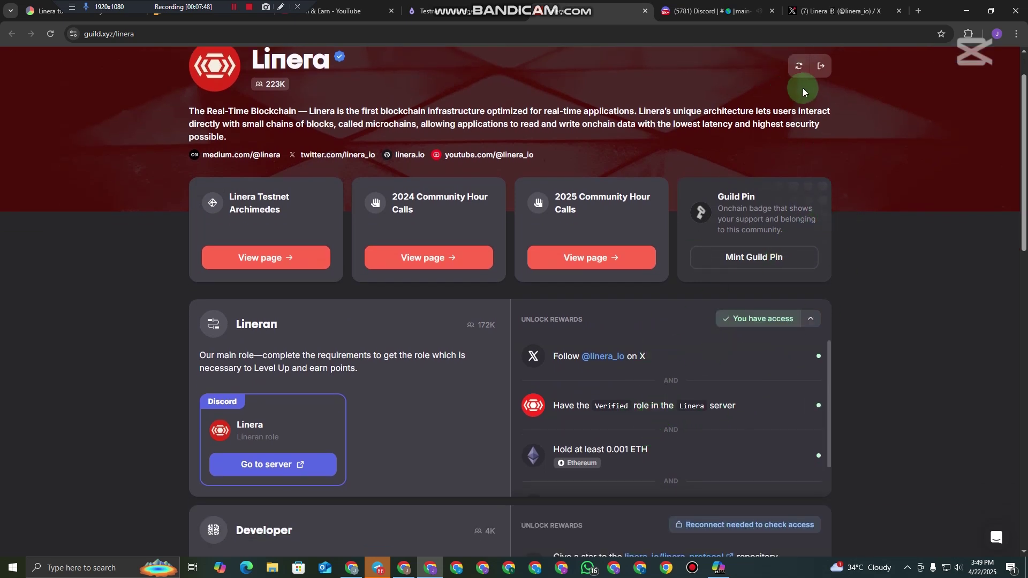
pyautogui.click(790, 72)
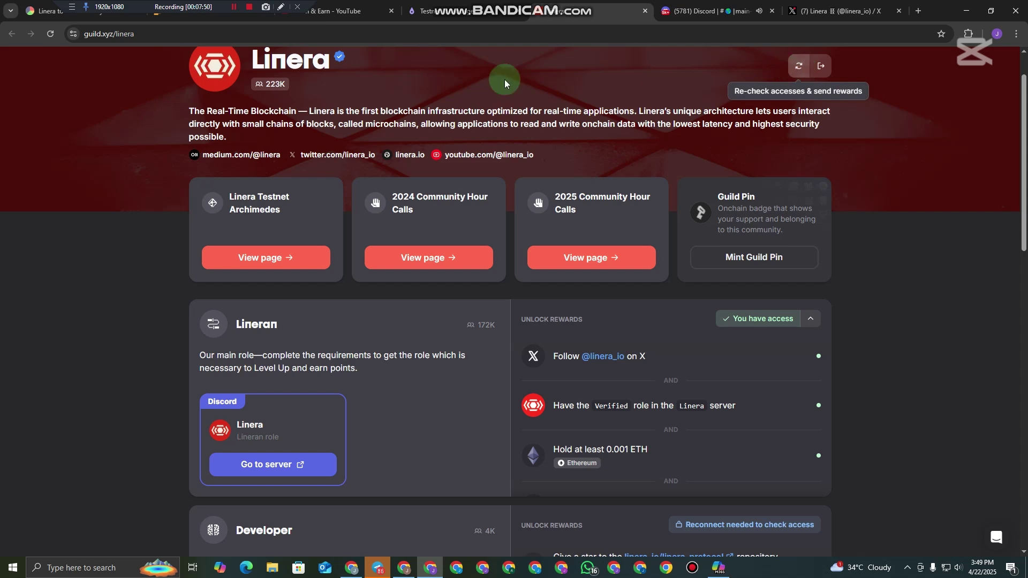
pyautogui.scroll(1, 894, 255)
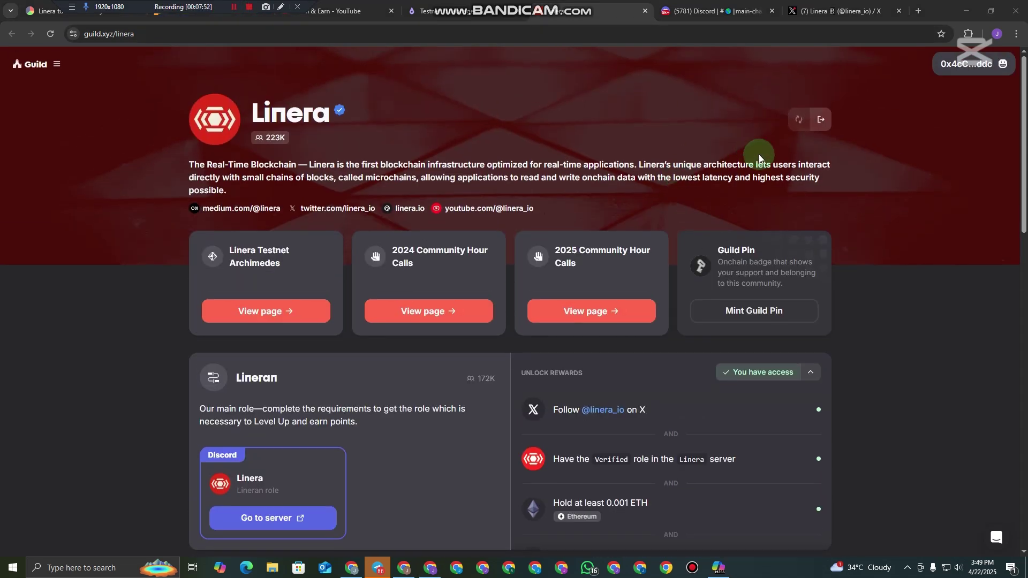
pyautogui.click(794, 115)
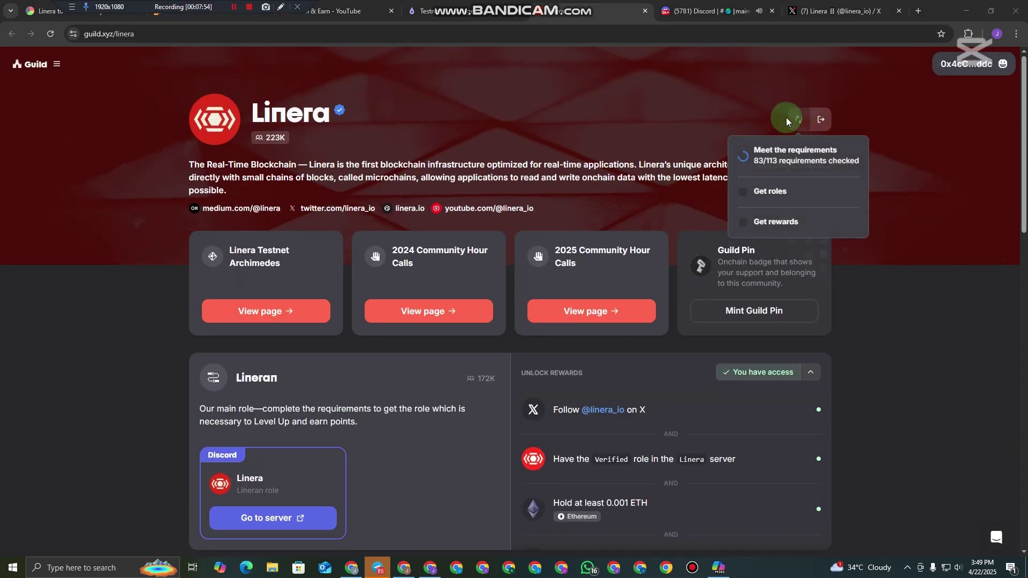
# Step: Examine the access status of the Lineran role beside its list of requirements
pyautogui.scroll(-2, 832, 364)
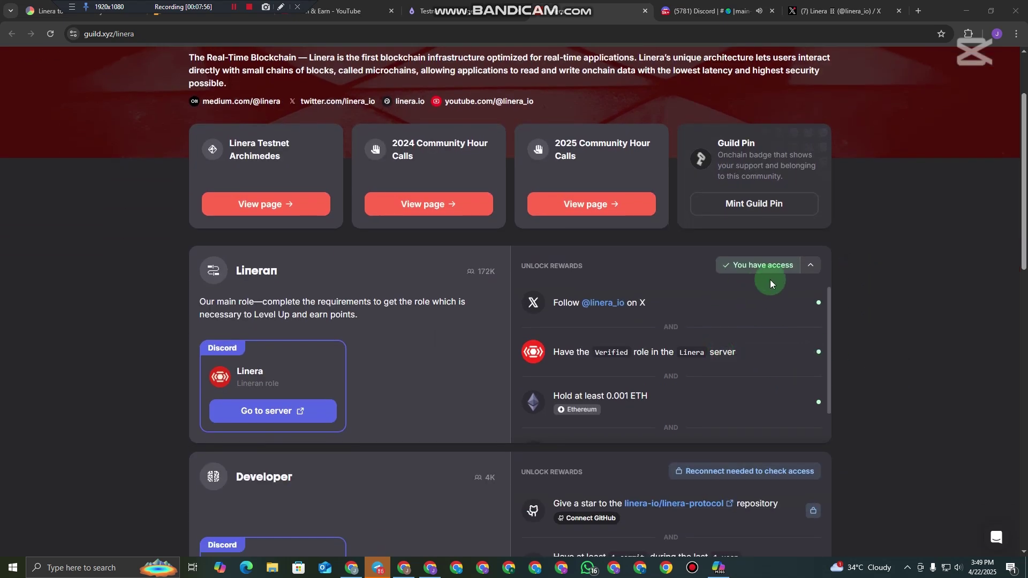
pyautogui.scroll(1, 779, 375)
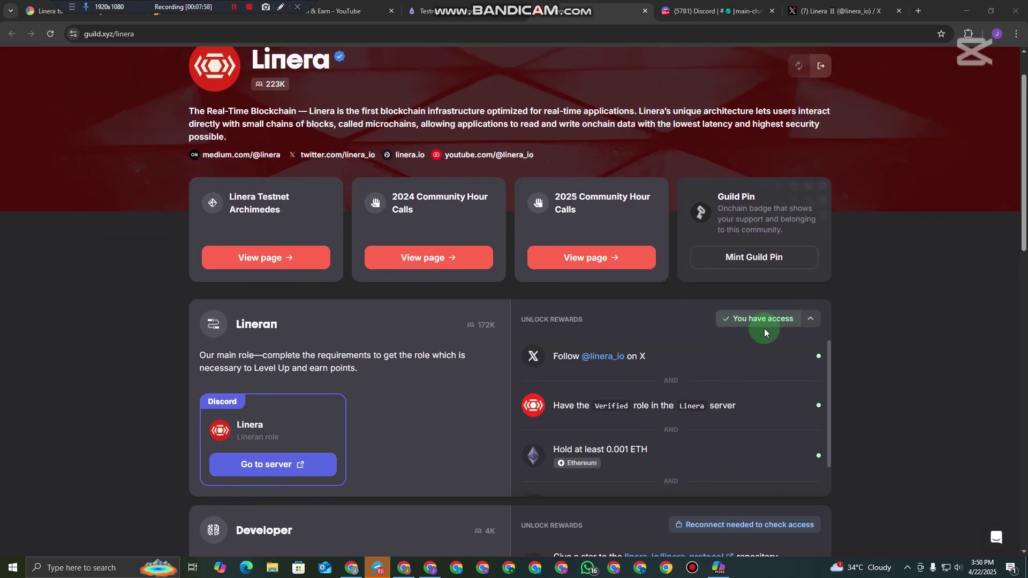
pyautogui.click(796, 320)
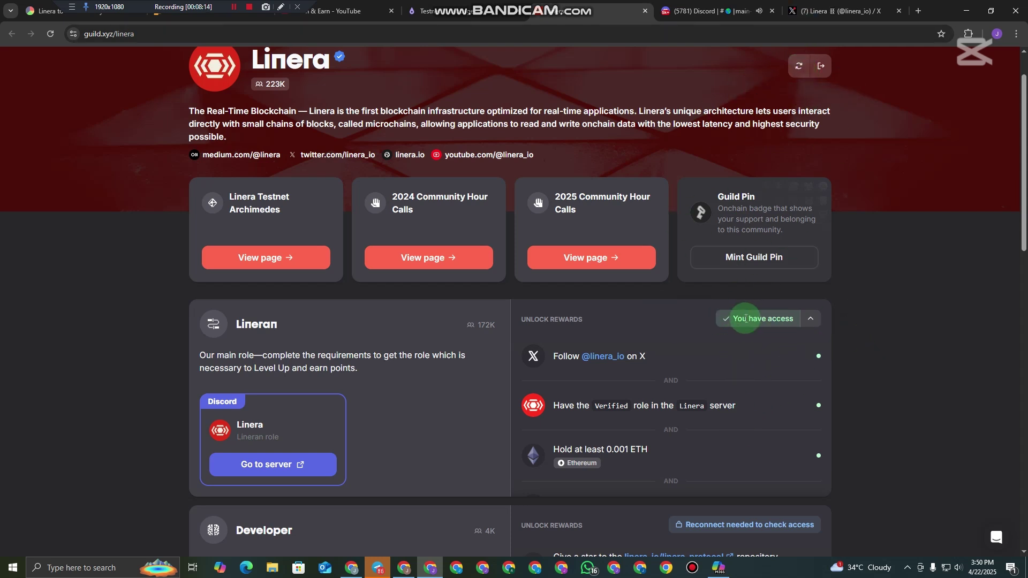
pyautogui.moveTo(732, 325); pyautogui.dragTo(774, 334)
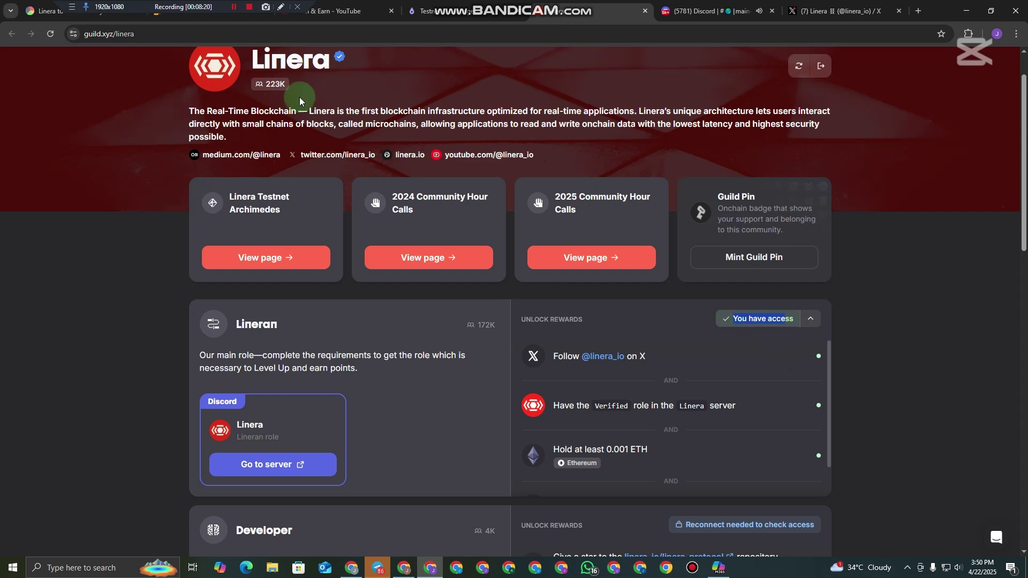
# Step: Switch to Discord, view the account's own roles from its message in main-chat, and return to the Linera guild page
pyautogui.click(707, 11)
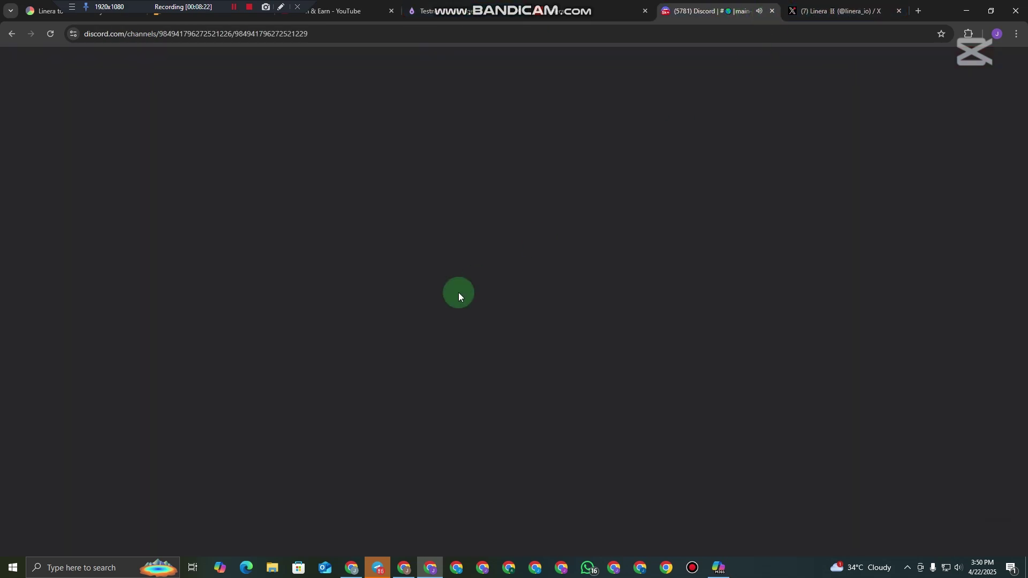
pyautogui.click(99, 473)
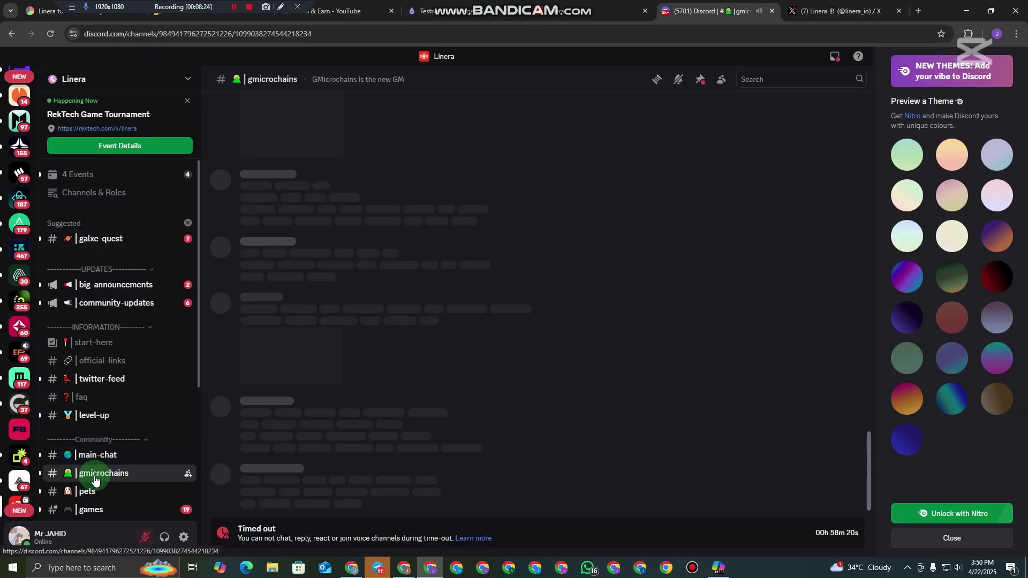
pyautogui.scroll(-3, 243, 490)
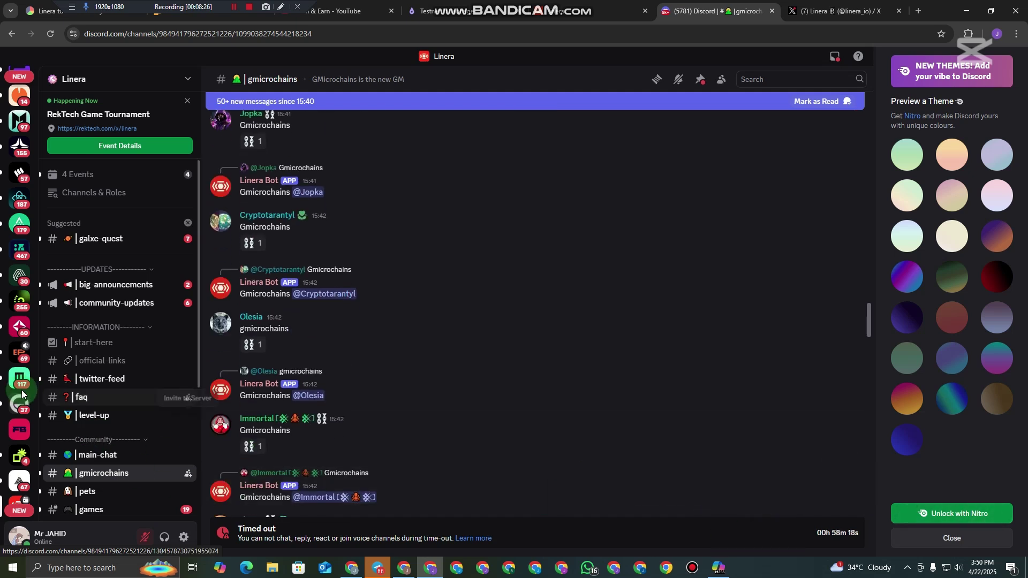
pyautogui.click(103, 454)
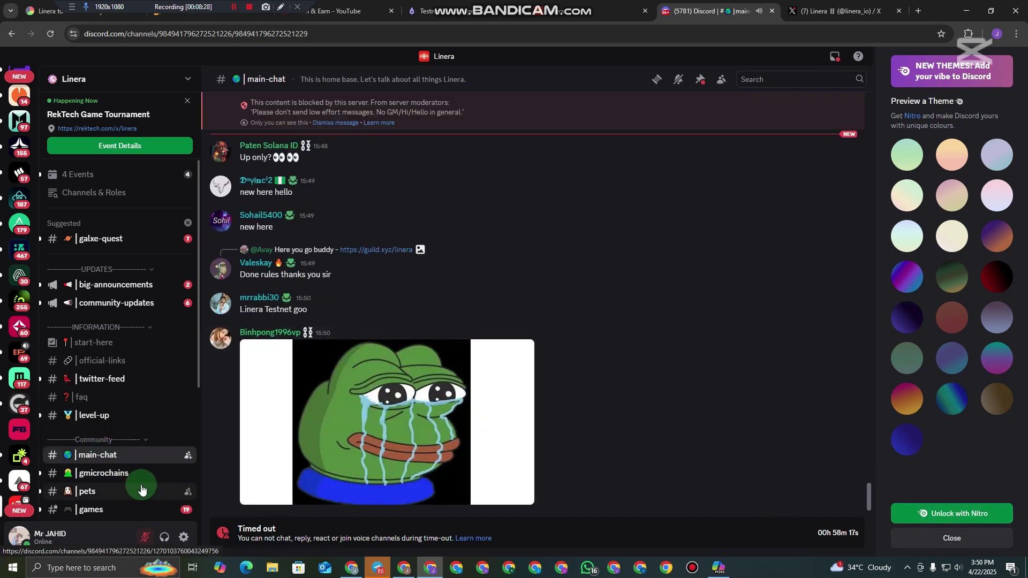
pyautogui.scroll(-2, 119, 406)
pyautogui.scroll(3, 220, 347)
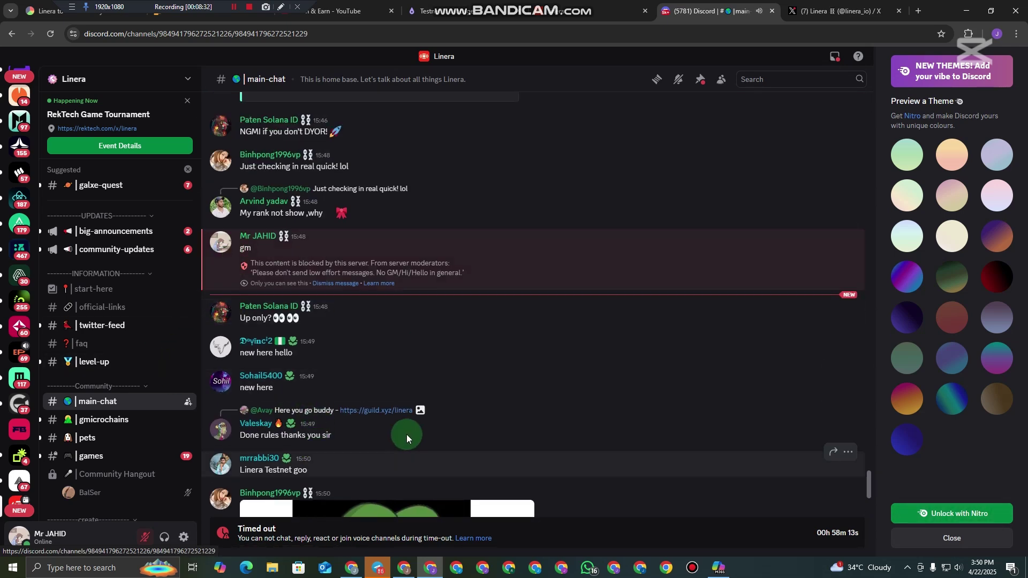
pyautogui.click(223, 245)
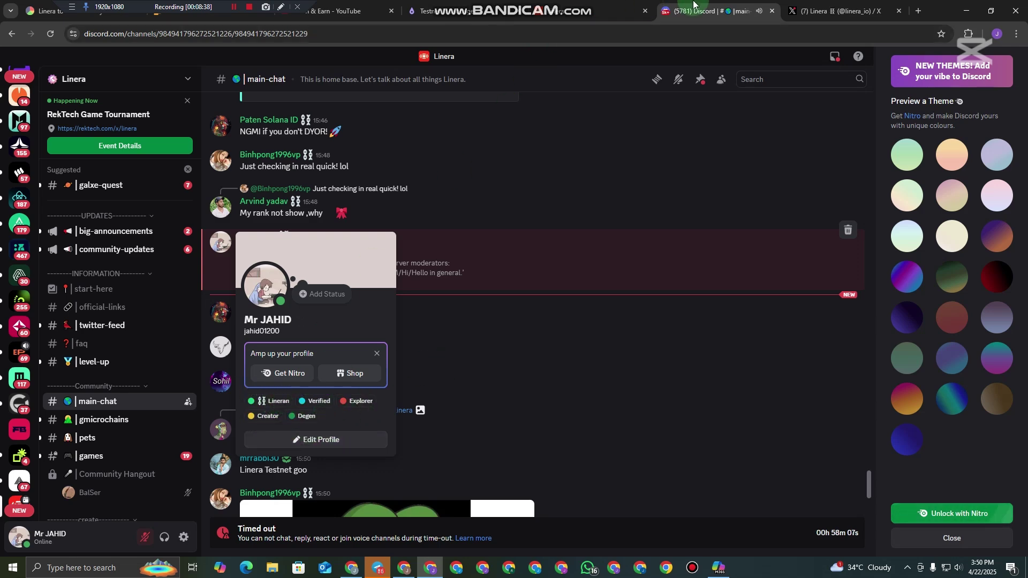
pyautogui.click(602, 4)
pyautogui.scroll(1, 853, 203)
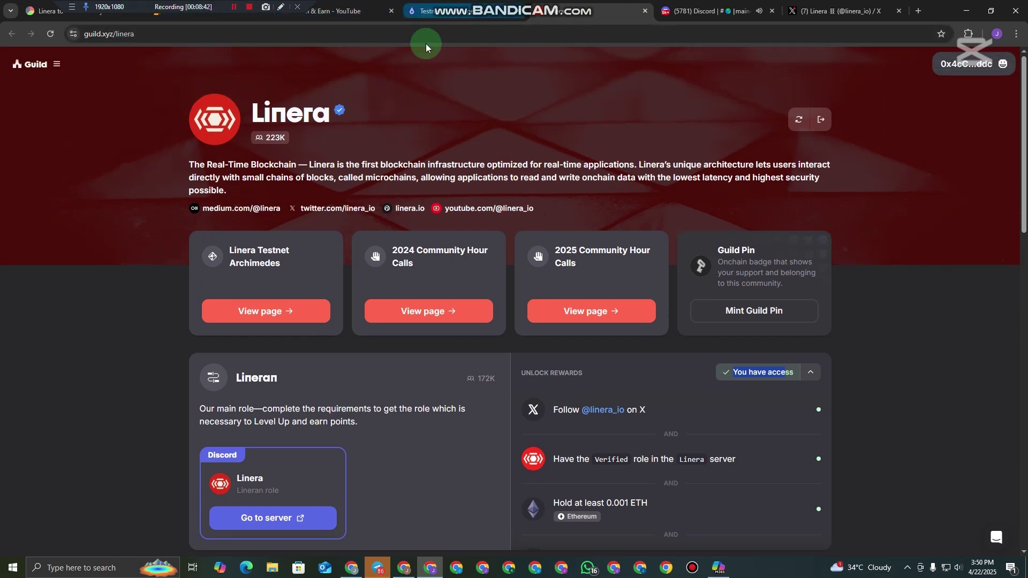
# Step: Return to the Linera Drops tab, glance at the Telegram task post, and submit the Verify your Lineran role step
pyautogui.click(442, 7)
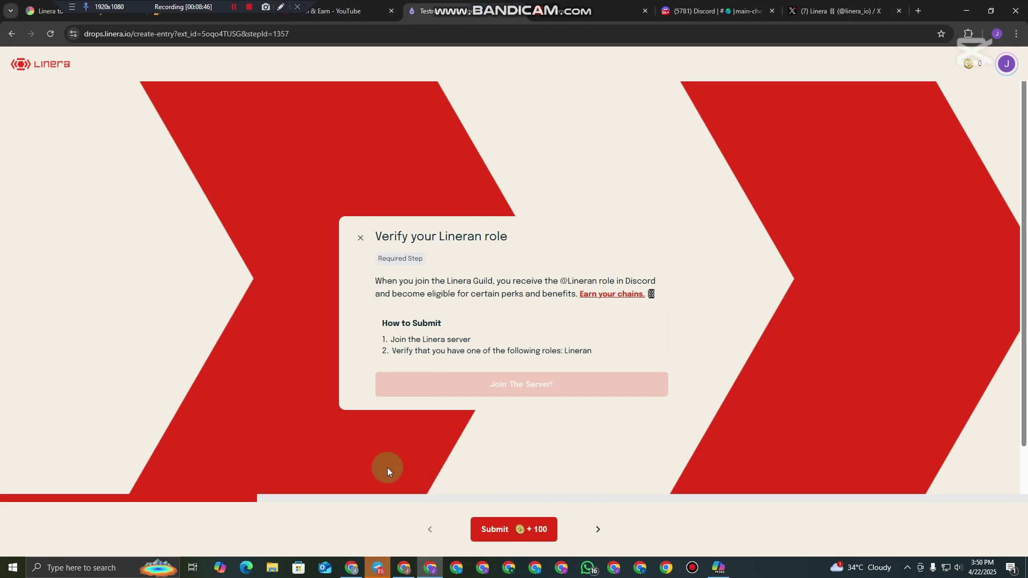
pyautogui.click(378, 567)
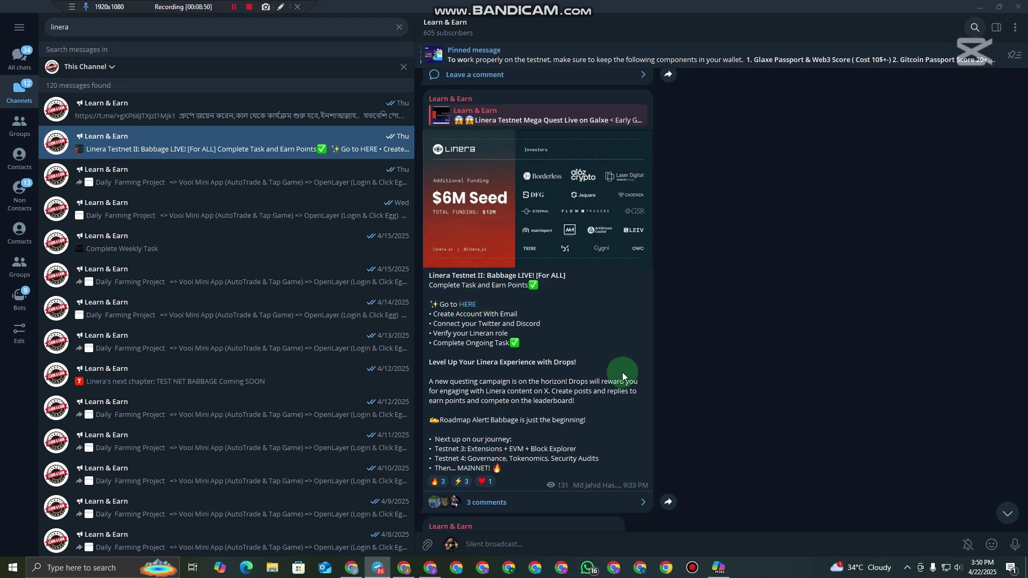
pyautogui.click(431, 567)
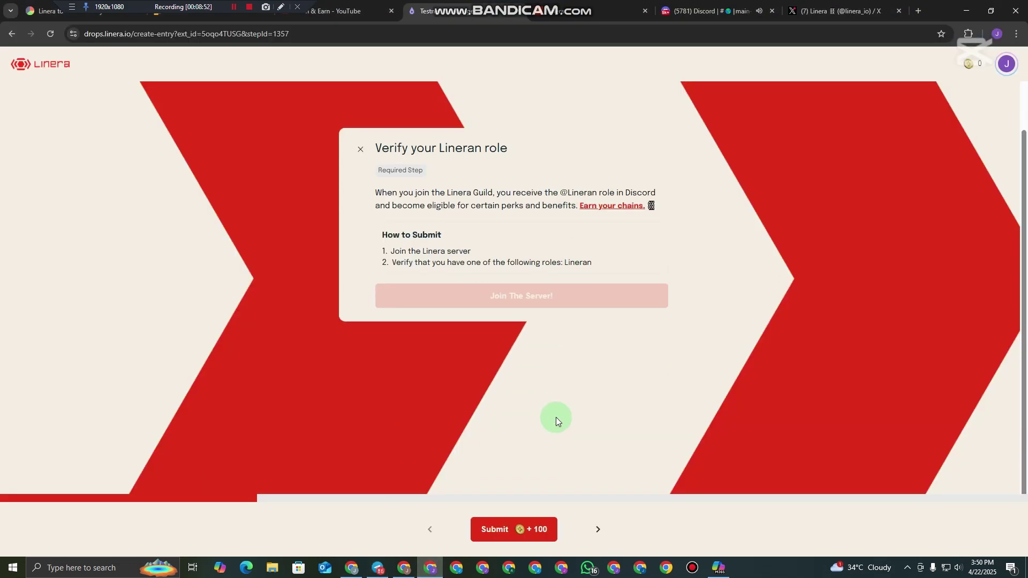
pyautogui.scroll(1, 493, 383)
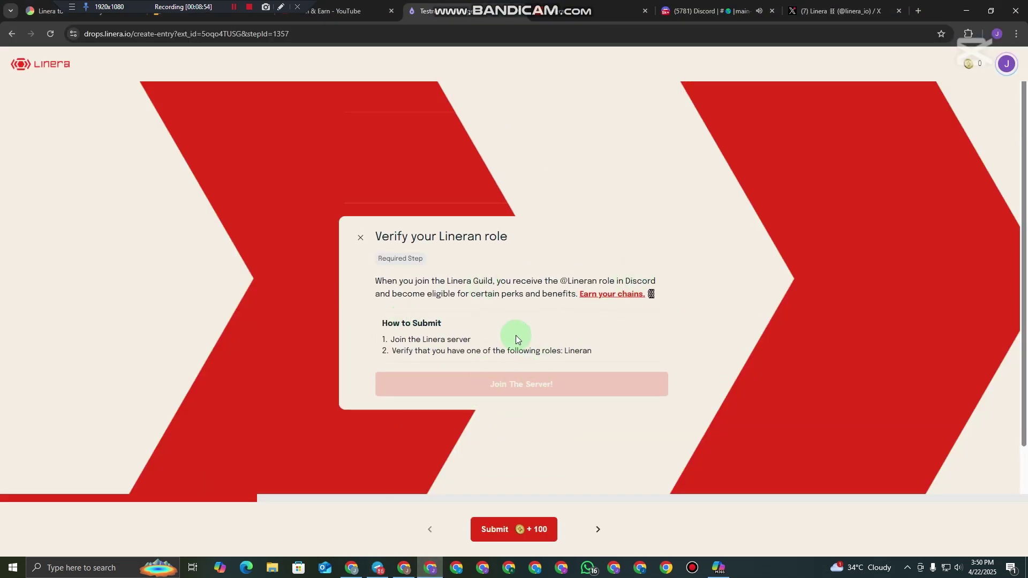
pyautogui.click(526, 534)
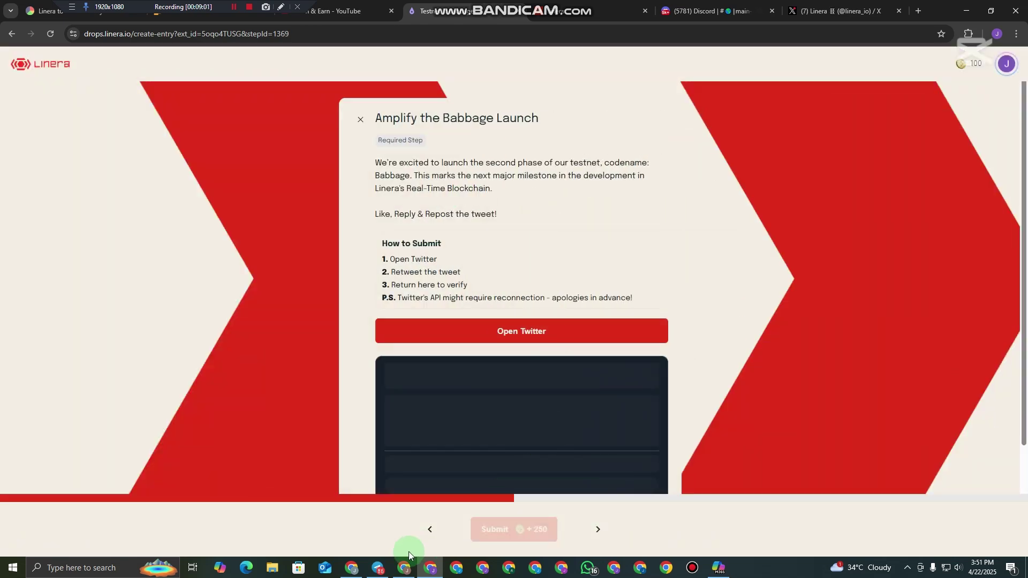
# Step: Revisit the submitted Verify your Lineran role step and return to Amplify the Babbage Launch
pyautogui.click(430, 530)
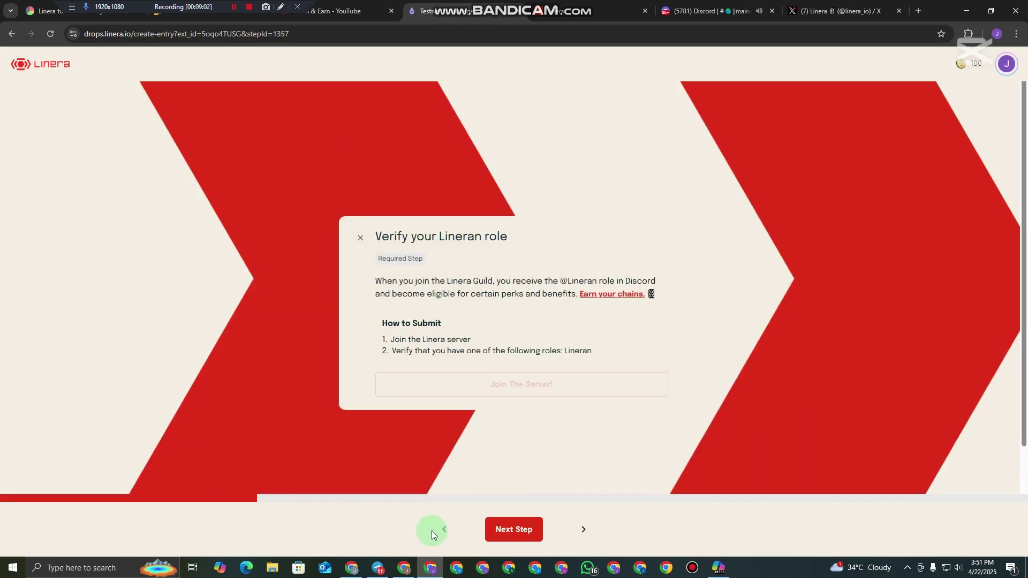
pyautogui.click(445, 528)
pyautogui.click(514, 530)
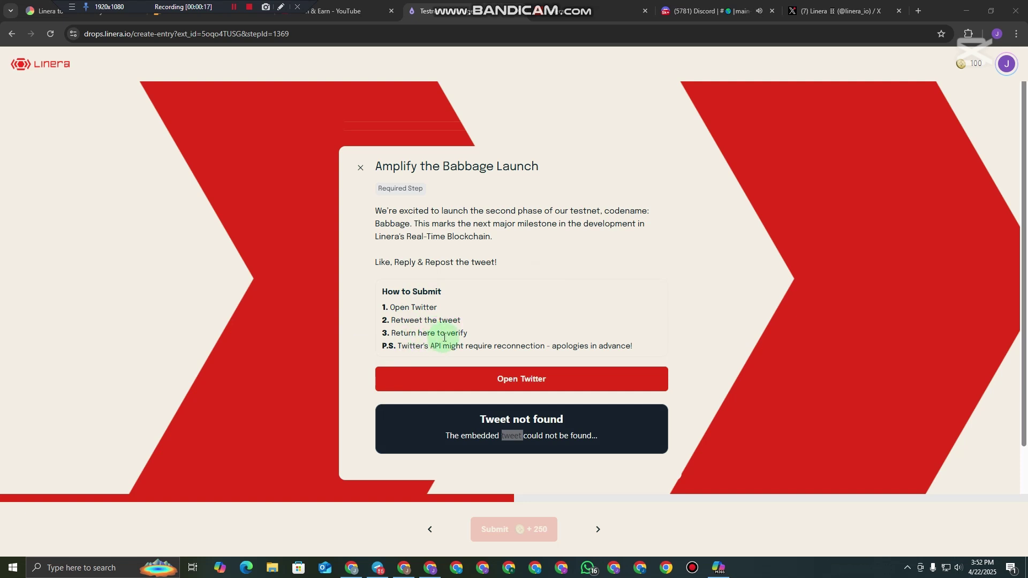
# Step: Repost the linked Linera tweet on X and submit the Amplify the Babbage Launch step
pyautogui.click(528, 378)
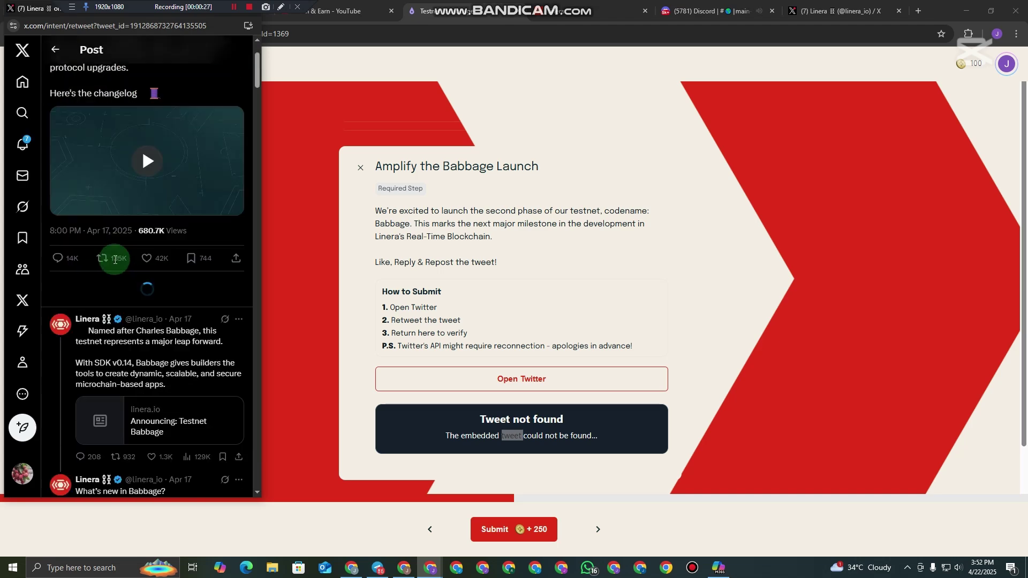
pyautogui.click(137, 301)
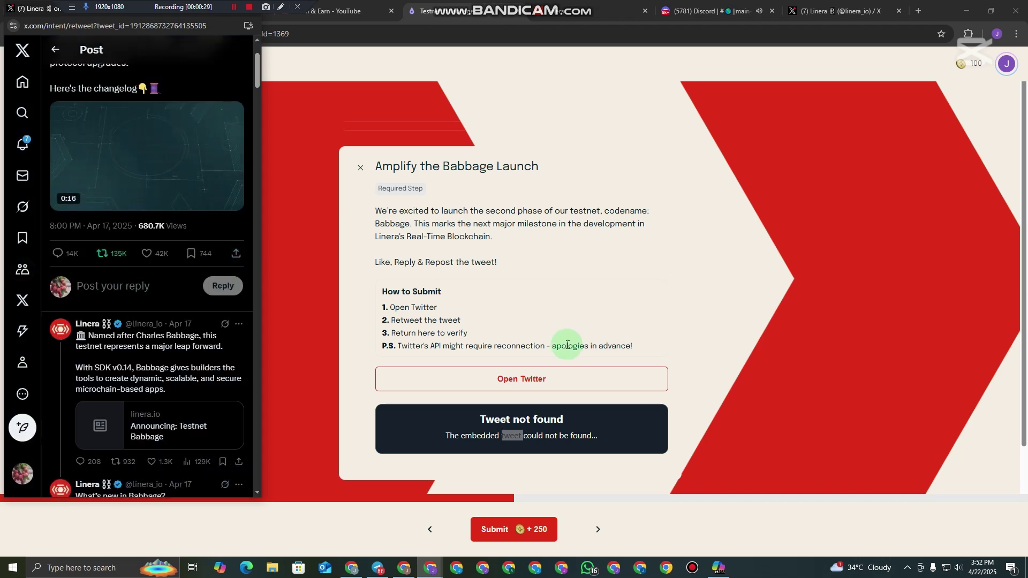
pyautogui.click(529, 309)
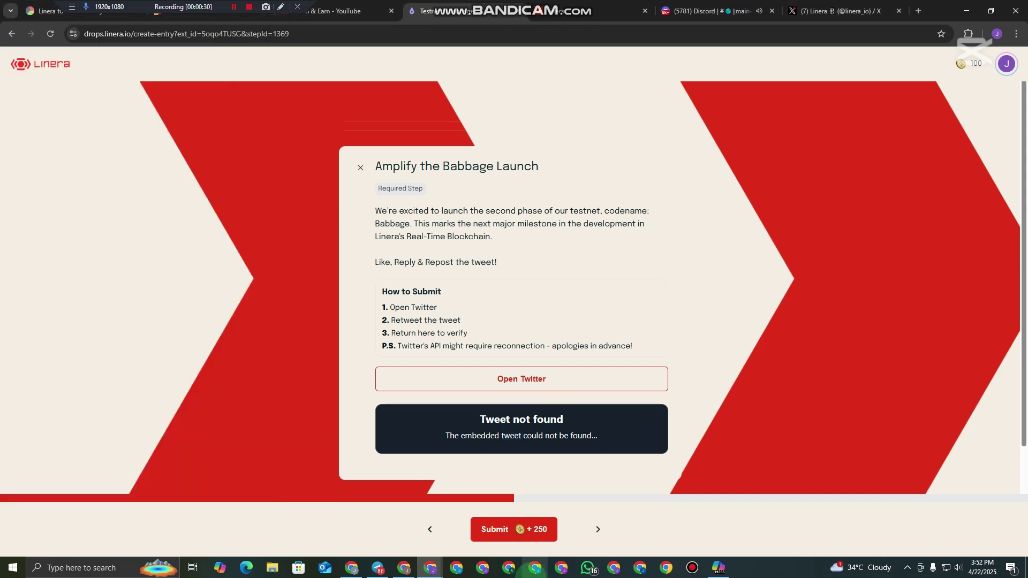
pyautogui.click(515, 532)
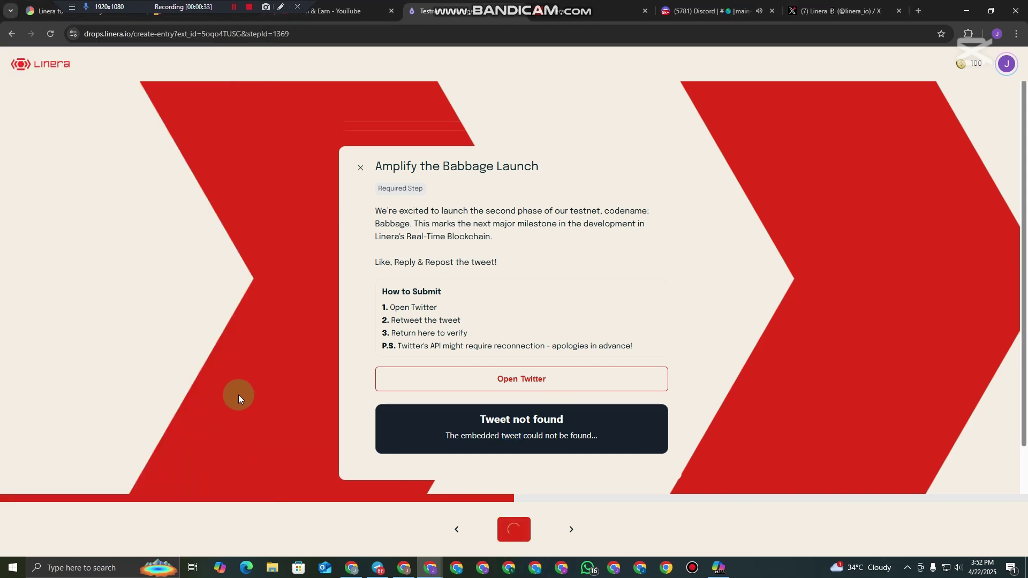
pyautogui.scroll(-2, 311, 273)
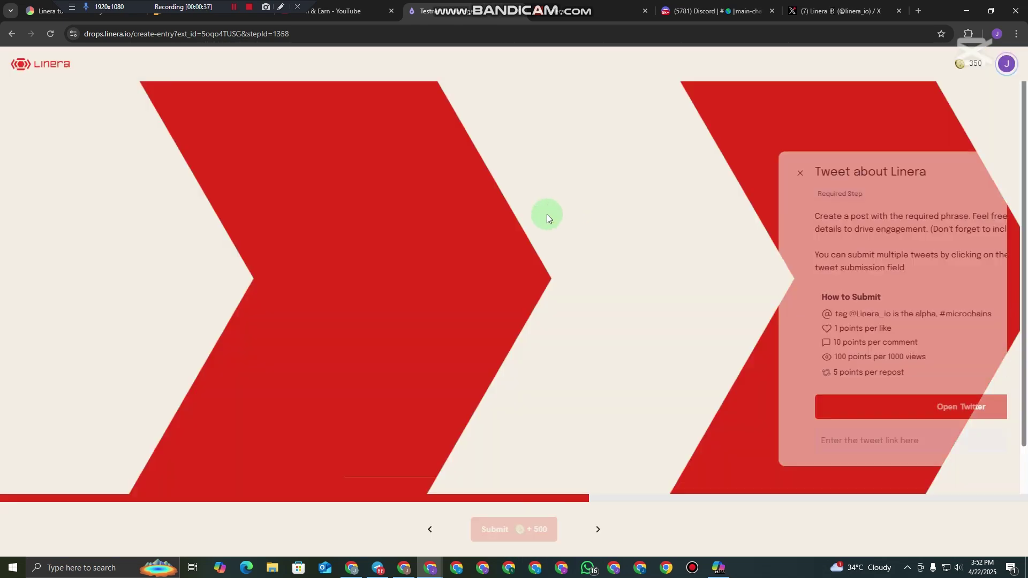
# Step: Go back to Amplify the Babbage Launch, check the connected X account in the profile settings, and close them
pyautogui.click(427, 530)
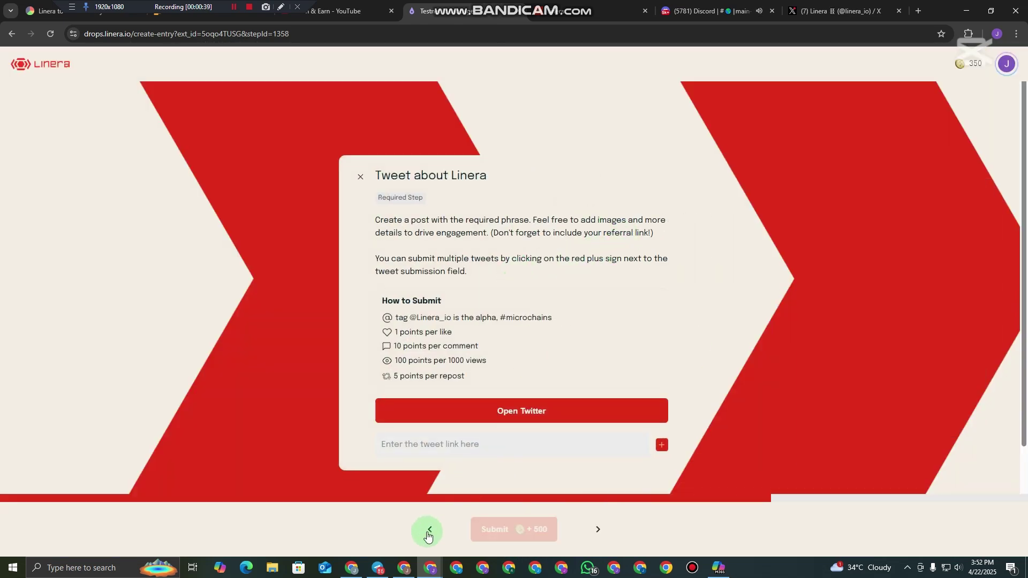
pyautogui.click(569, 432)
pyautogui.scroll(-2, 576, 220)
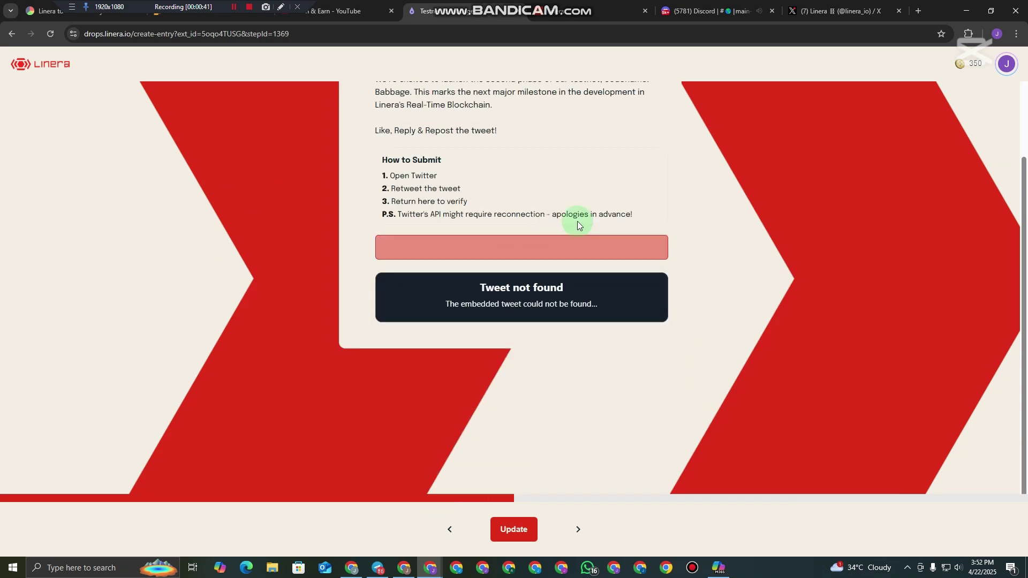
pyautogui.click(232, 6)
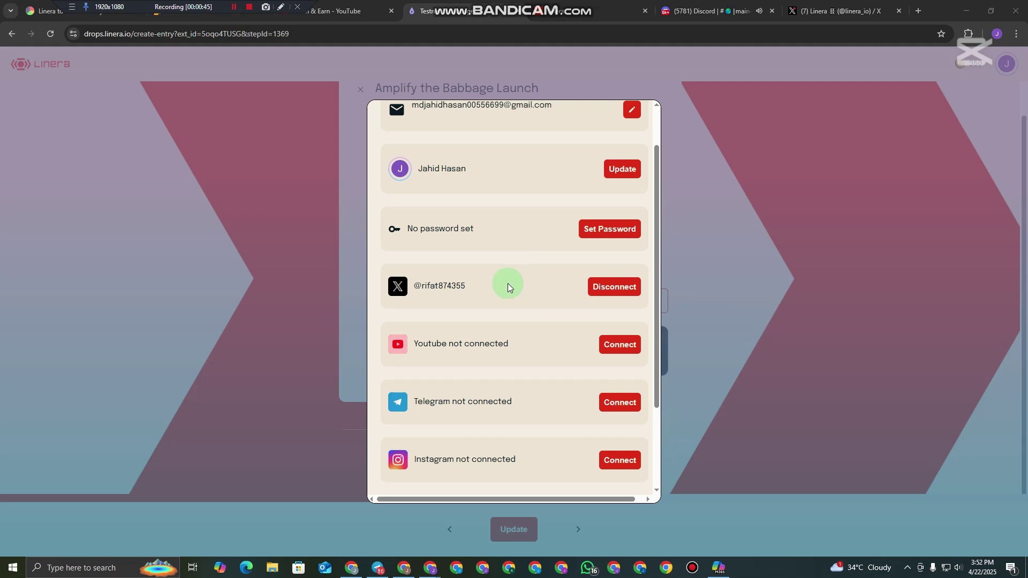
pyautogui.moveTo(430, 286); pyautogui.dragTo(438, 286)
pyautogui.click(891, 167)
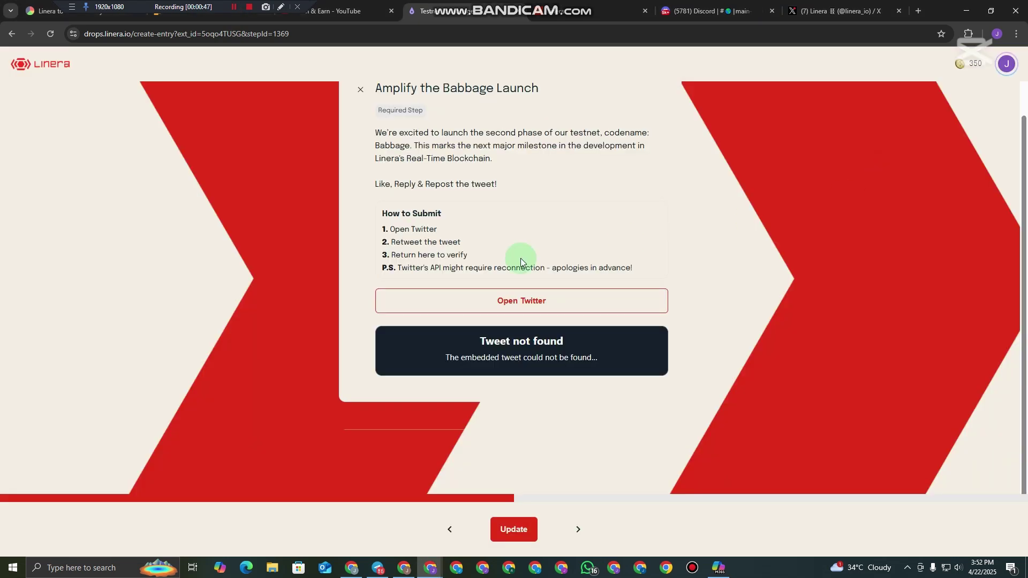
# Step: Review the Verify your Lineran role step, and update the Amplify the Babbage Launch submission to reach Tweet about Linera
pyautogui.click(449, 531)
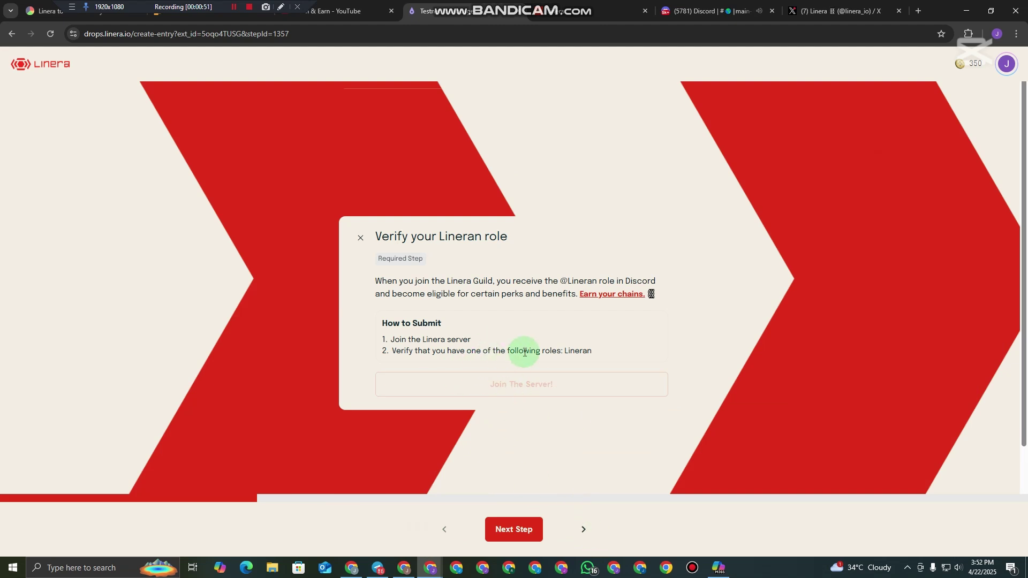
pyautogui.click(584, 529)
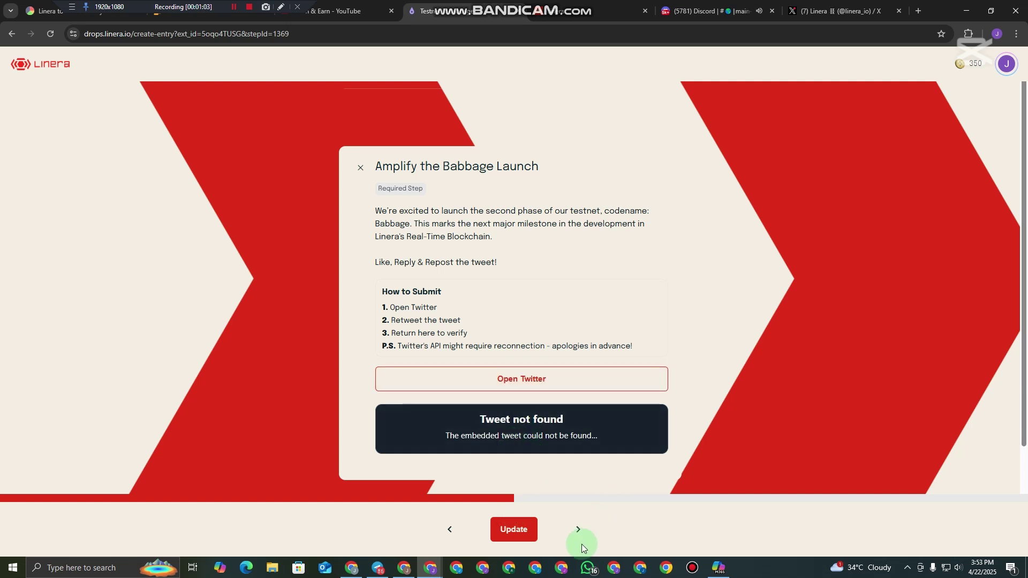
pyautogui.click(506, 531)
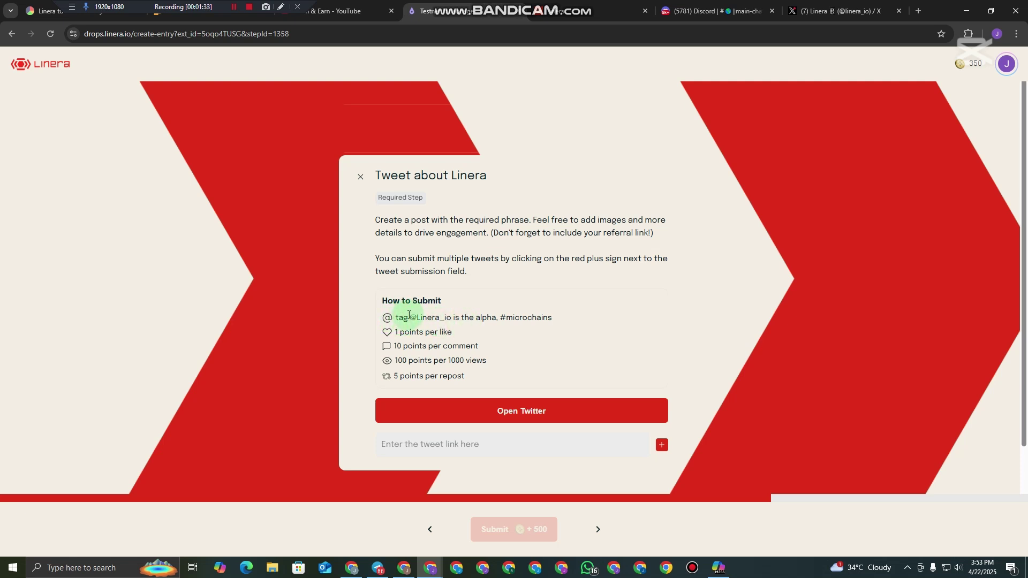
pyautogui.moveTo(407, 316); pyautogui.dragTo(552, 317)
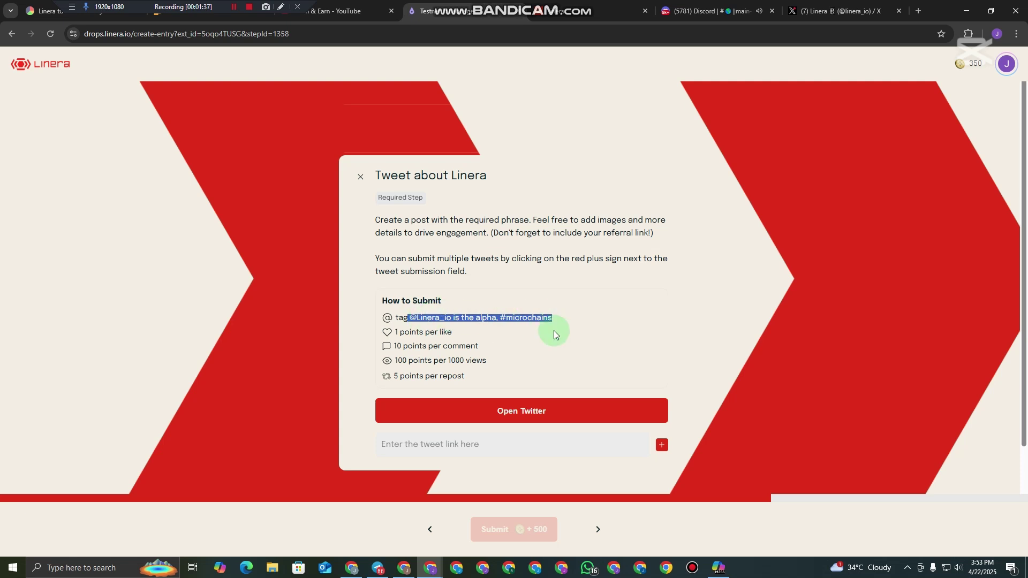
pyautogui.click(455, 318)
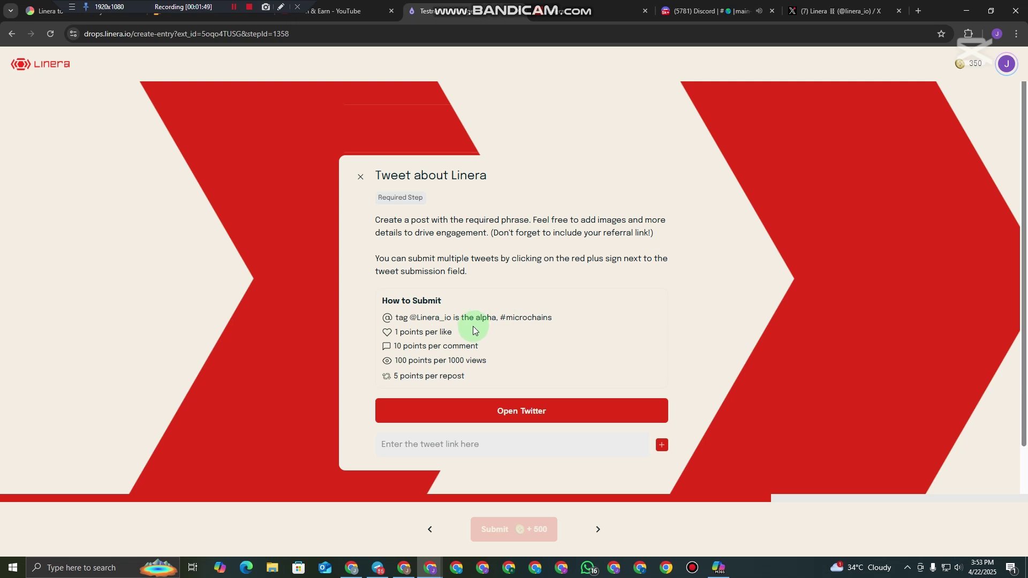
pyautogui.click(473, 446)
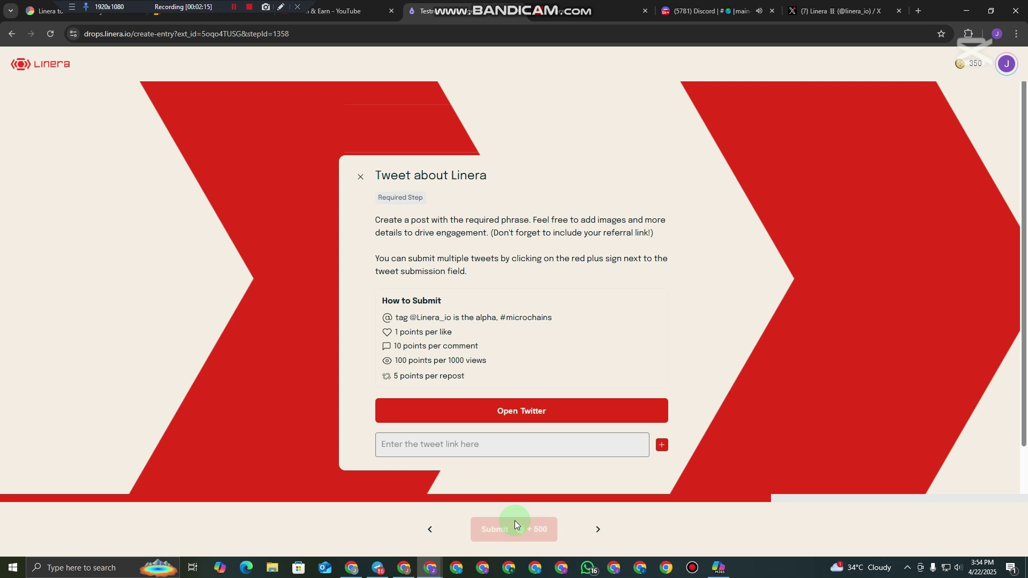
pyautogui.click(541, 414)
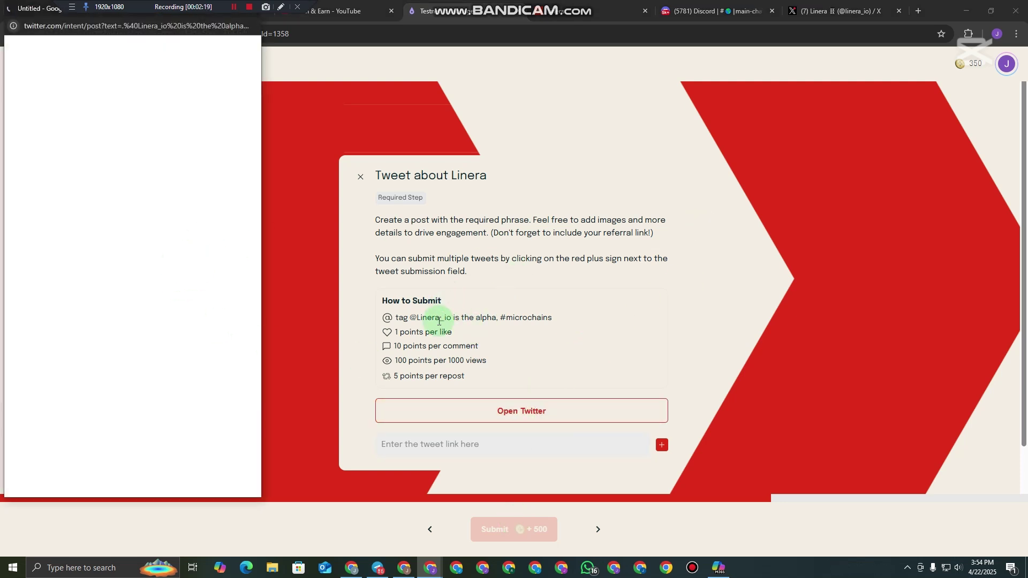
pyautogui.moveTo(408, 318); pyautogui.dragTo(552, 314)
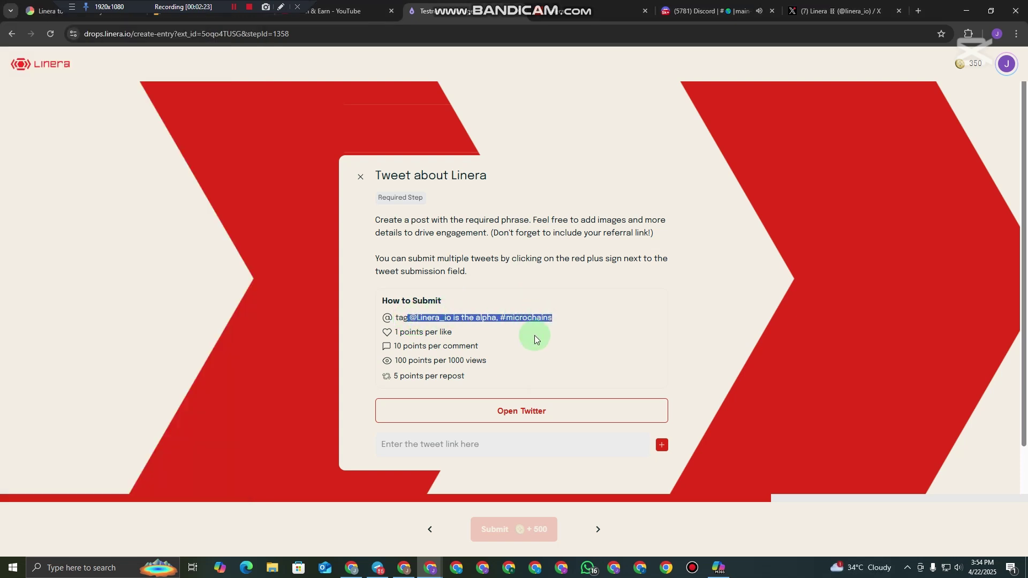
pyautogui.click(513, 532)
# Step: Open the prefilled X post for Tweet about Linera and add "Nice Project" and "Join Now" on separate lines below the phrase
pyautogui.click(519, 422)
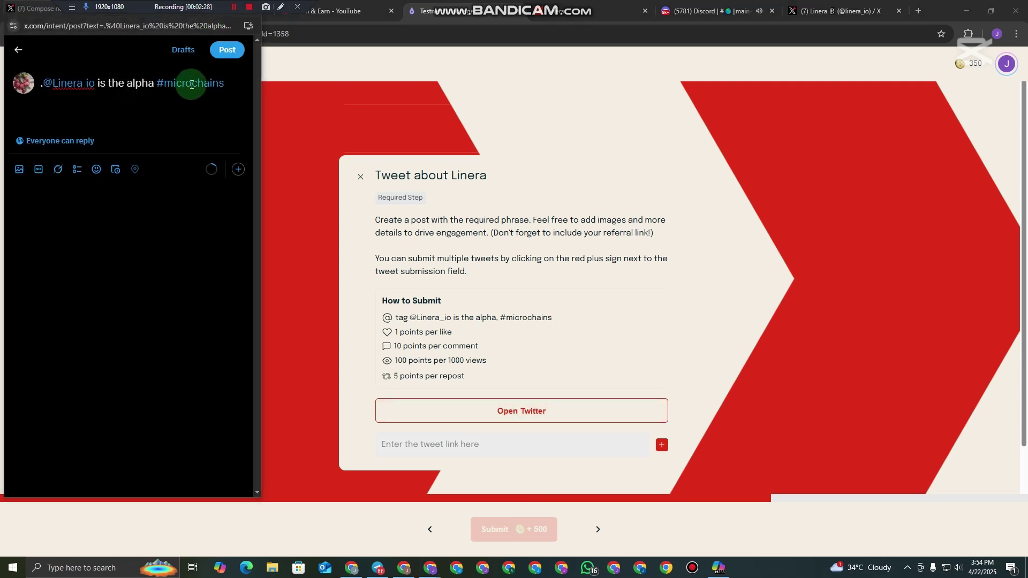
pyautogui.click(224, 86)
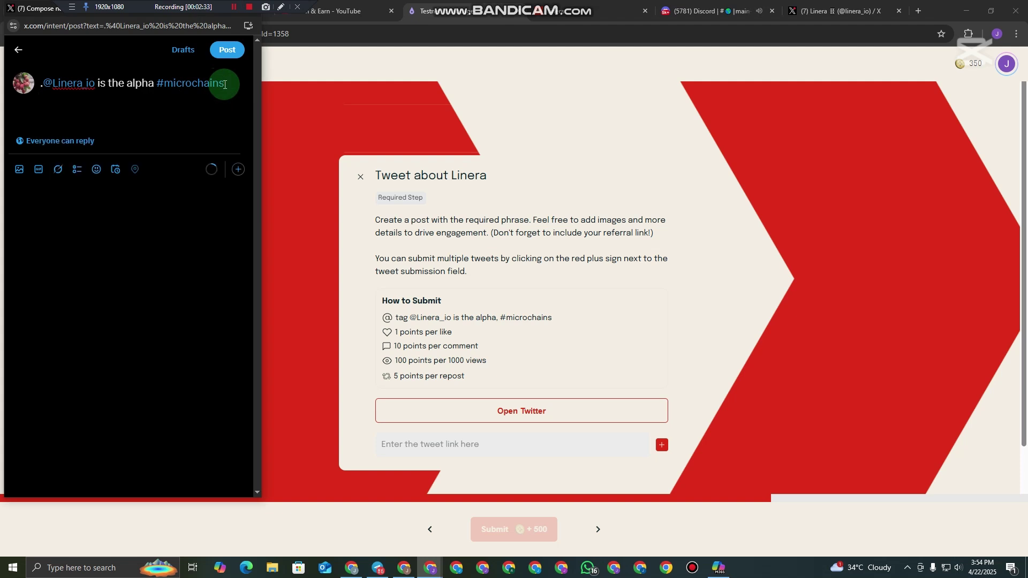
pyautogui.press('Return')
pyautogui.write('Nice Project')
pyautogui.press('Return')
pyautogui.write('M')
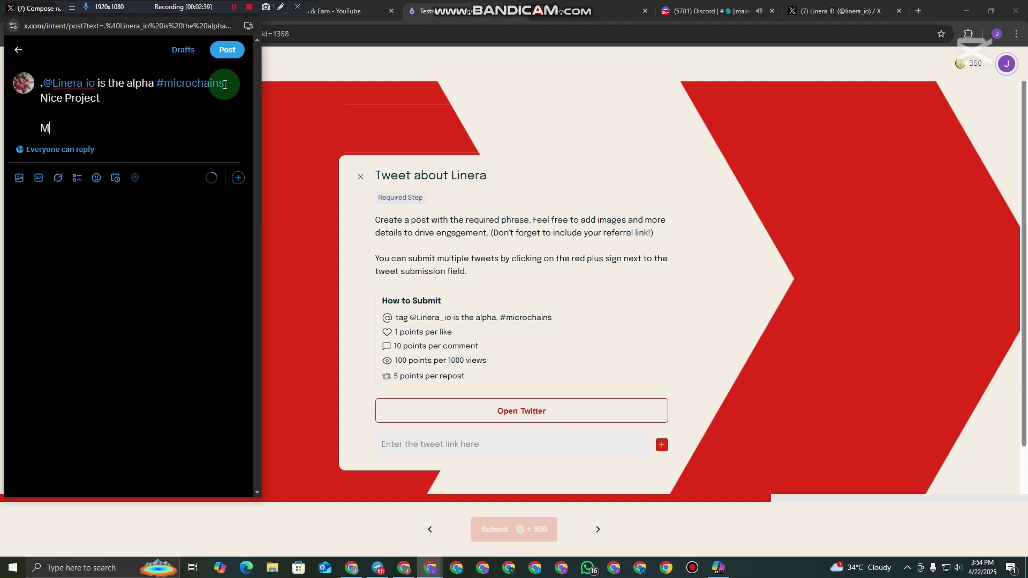
pyautogui.press('BackSpace')
pyautogui.write('Join RNChd')
pyautogui.press('BackSpace')
pyautogui.press('BackSpace')
pyautogui.press('BackSpace')
pyautogui.press('BackSpace')
pyautogui.press('BackSpace')
pyautogui.write('Now')
# Step: Leave the post draft, open the Linera Drops home page, and copy the referral link from Invite Friends
pyautogui.click(340, 117)
pyautogui.scroll(-1, 547, 413)
pyautogui.scroll(2, 115, 57)
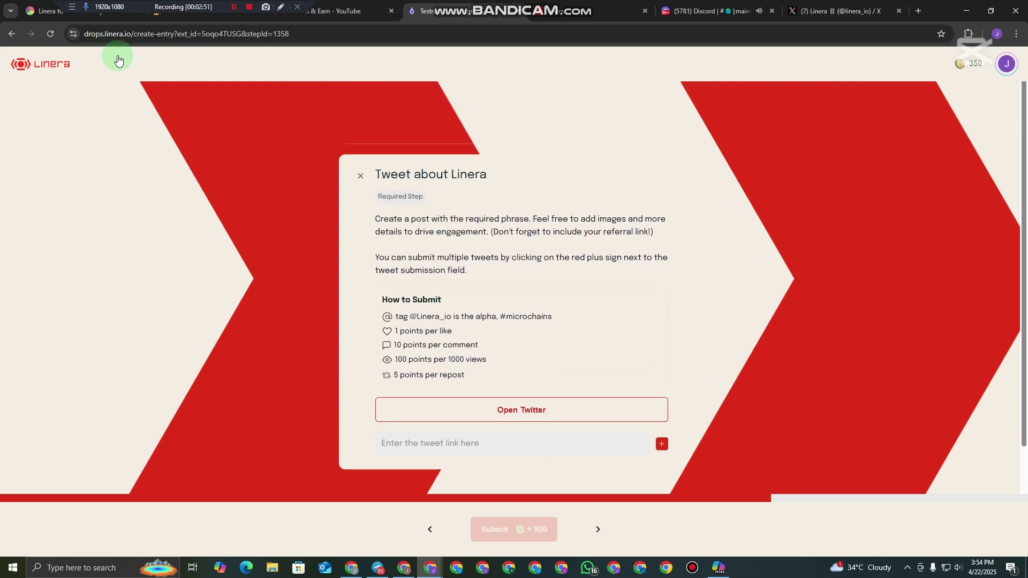
pyautogui.scroll(-2, 129, 215)
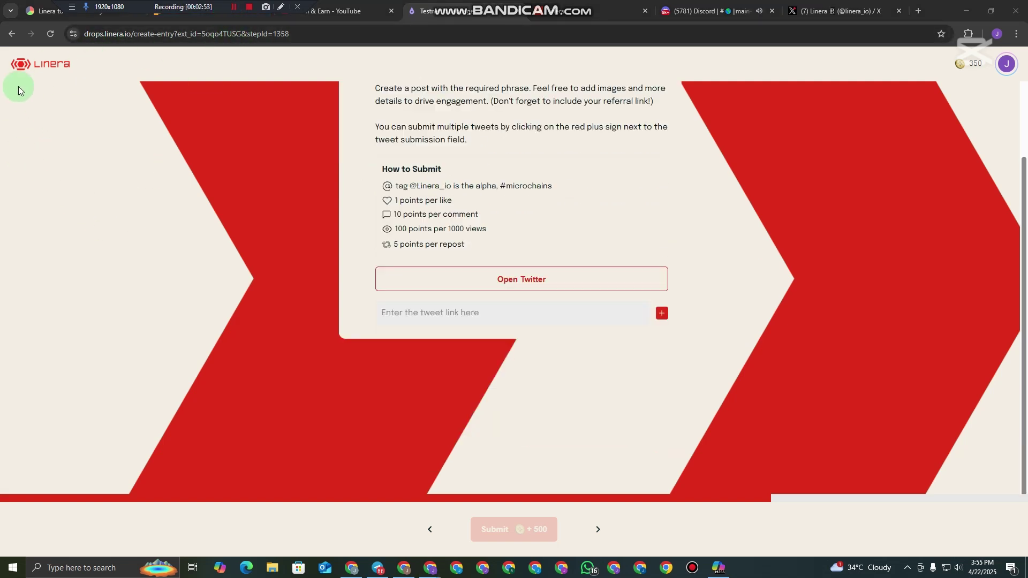
pyautogui.click(41, 69)
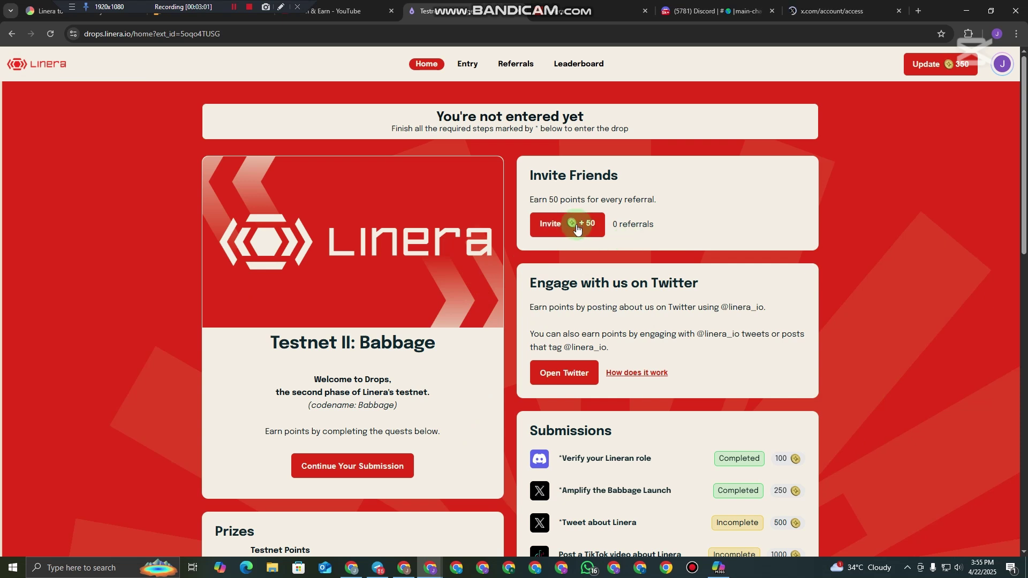
pyautogui.click(576, 229)
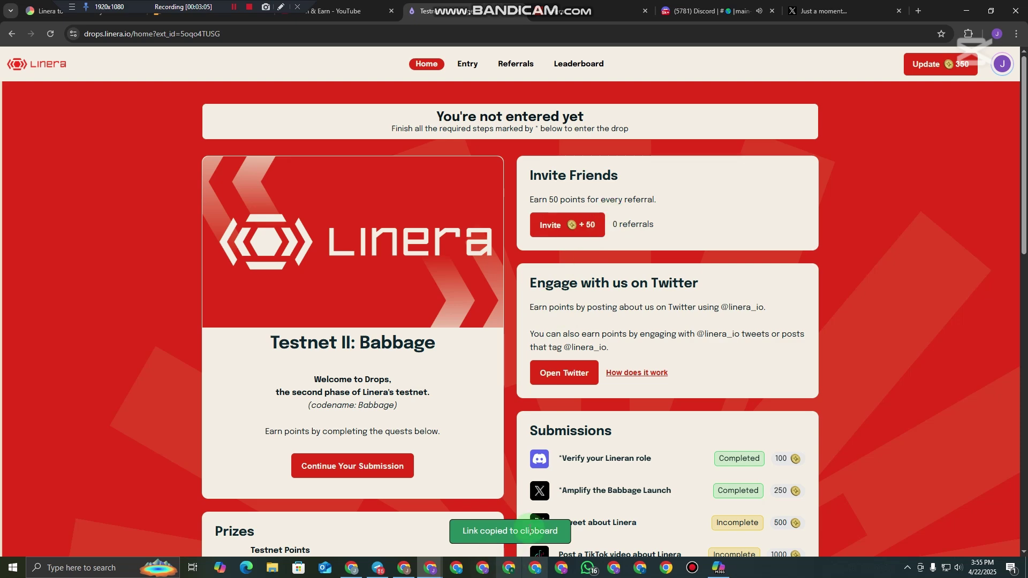
# Step: Look over the Submissions list, check the X and Discord tabs, and return to the Linera Drops home page
pyautogui.scroll(-2, 808, 337)
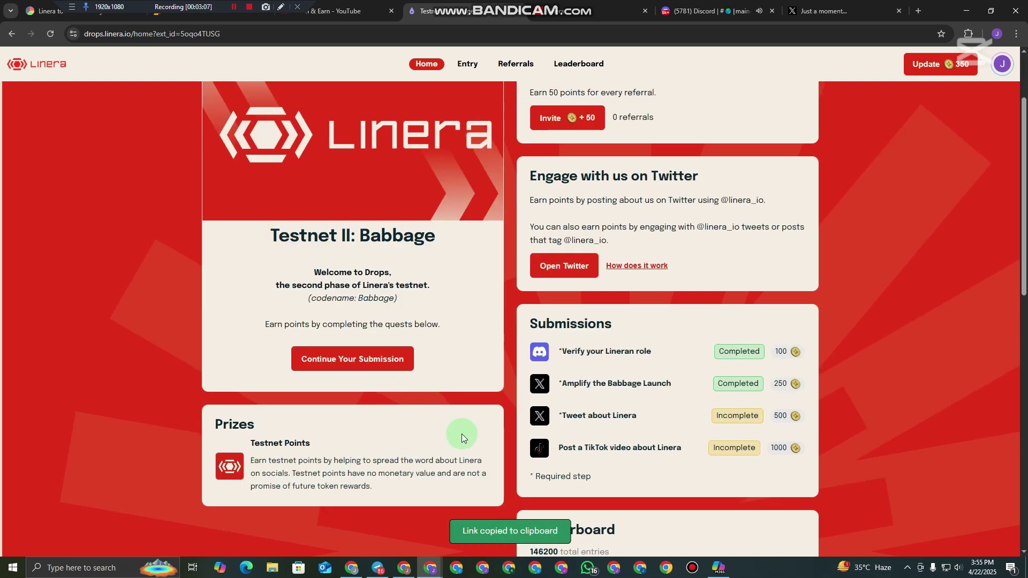
pyautogui.click(820, 9)
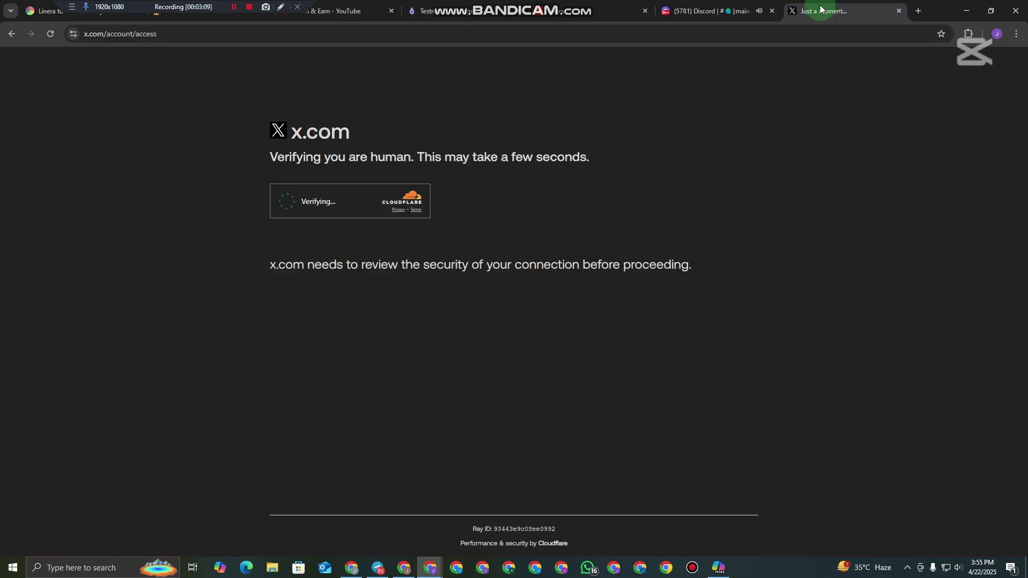
pyautogui.click(717, 11)
pyautogui.click(444, 16)
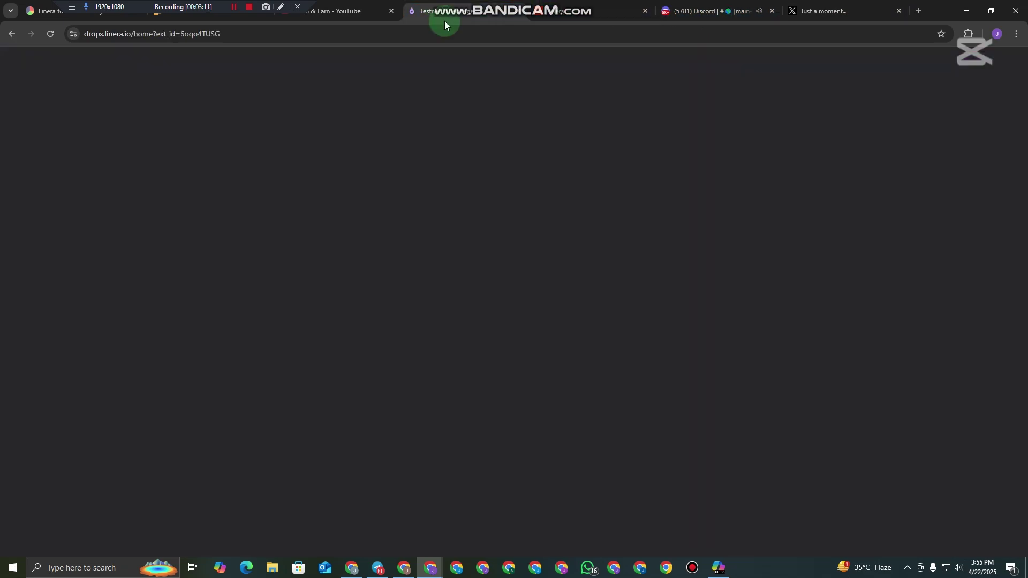
pyautogui.click(458, 371)
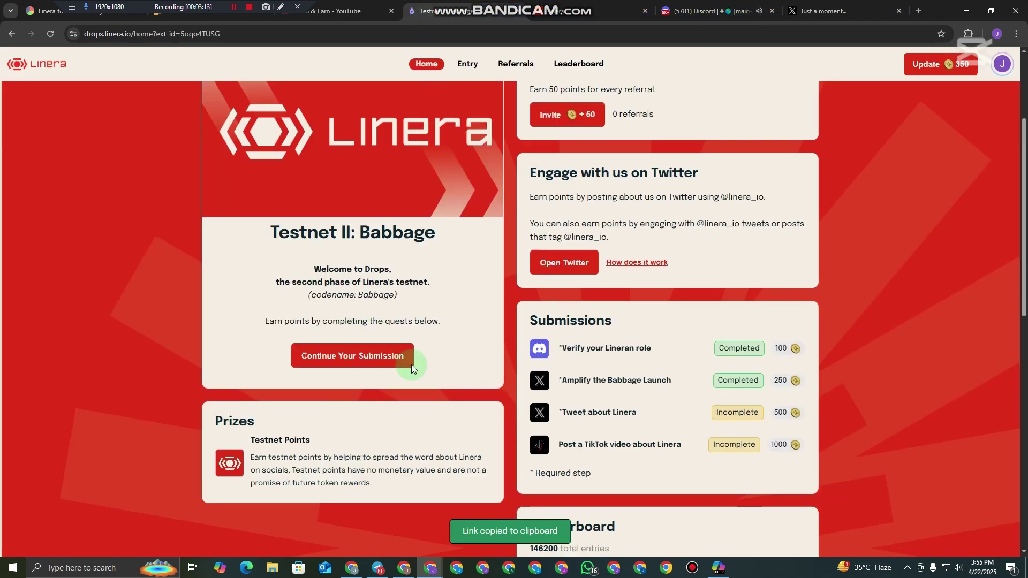
# Step: Continue the Babbage submission at Tweet about Linera and open its prefilled X post
pyautogui.scroll(-1, 411, 365)
pyautogui.click(362, 305)
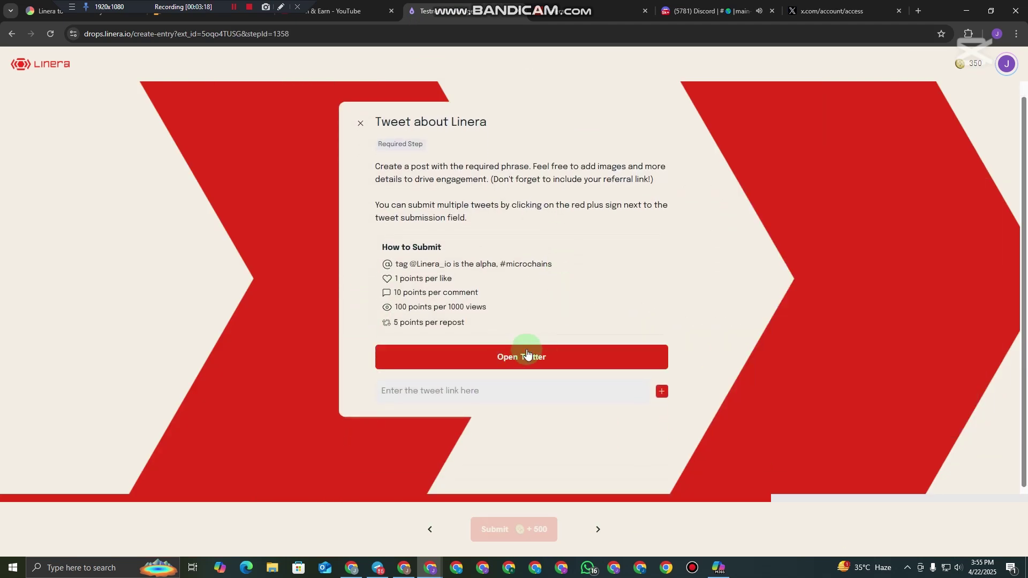
pyautogui.scroll(-1, 471, 369)
pyautogui.scroll(2, 535, 375)
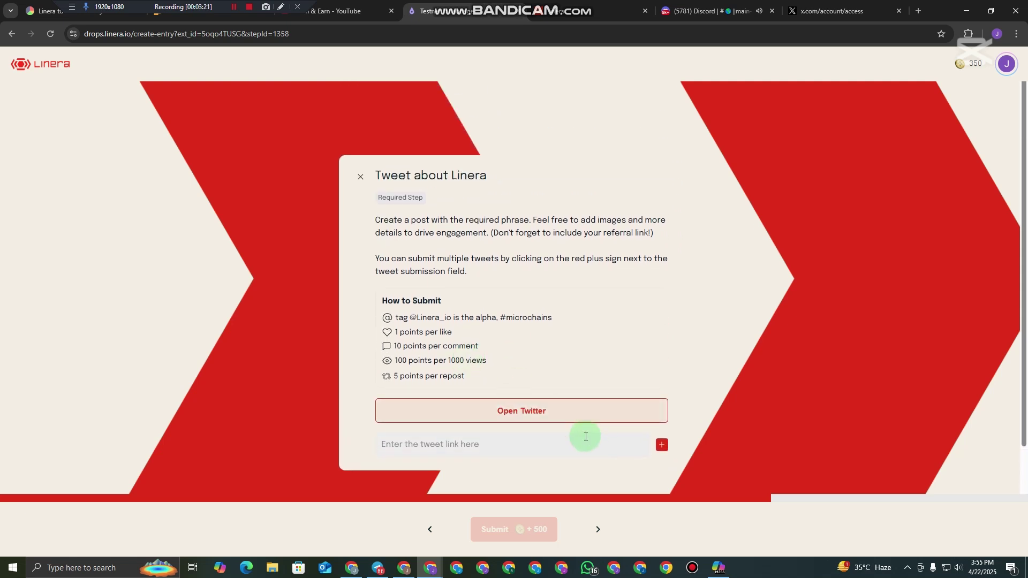
pyautogui.click(523, 415)
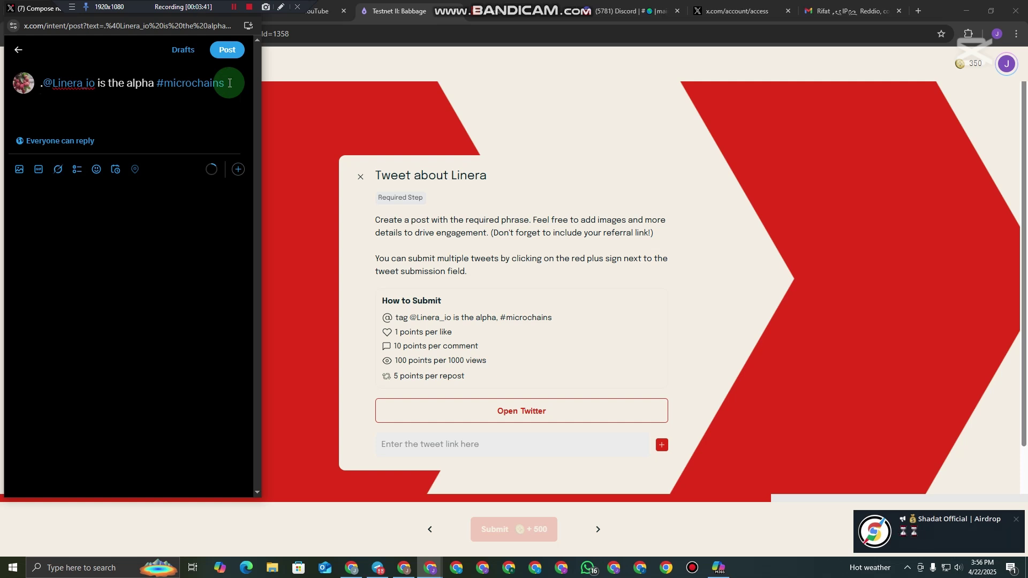
# Step: Add "Nice Project" and "join now:-" on separate lines below the required phrase in the X post
pyautogui.press('Return')
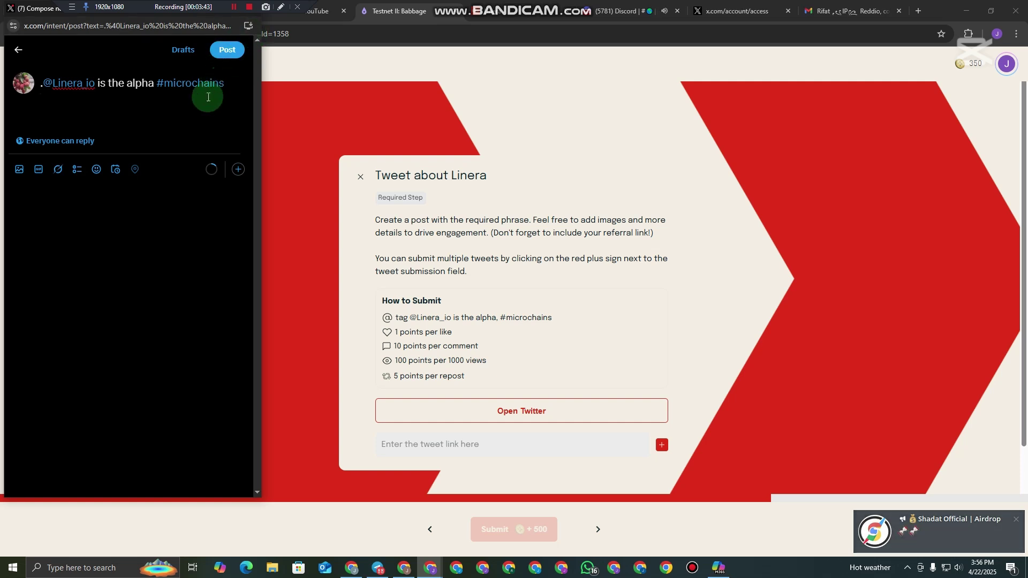
pyautogui.write('Ni')
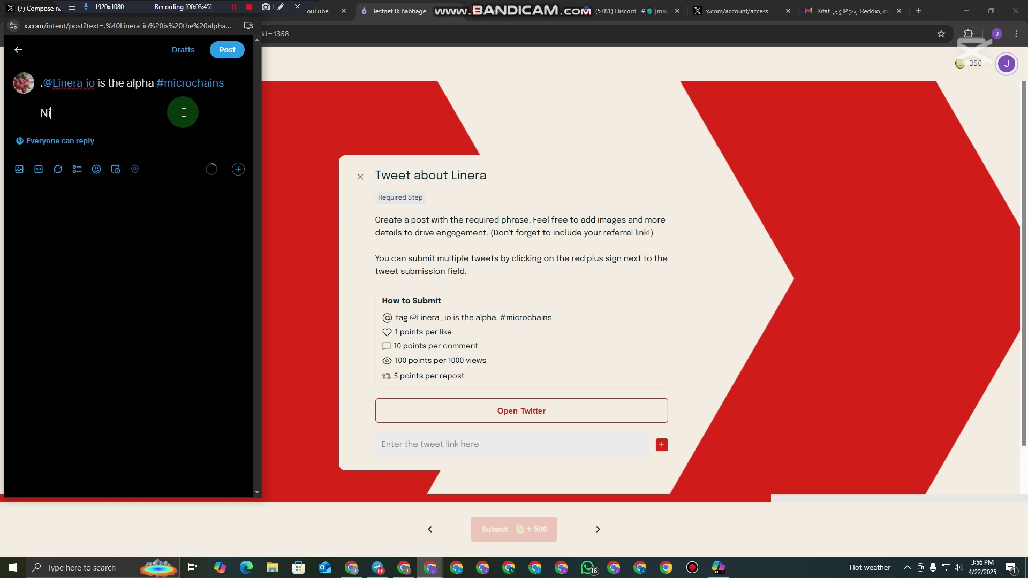
pyautogui.write('ce Project')
pyautogui.press('Return')
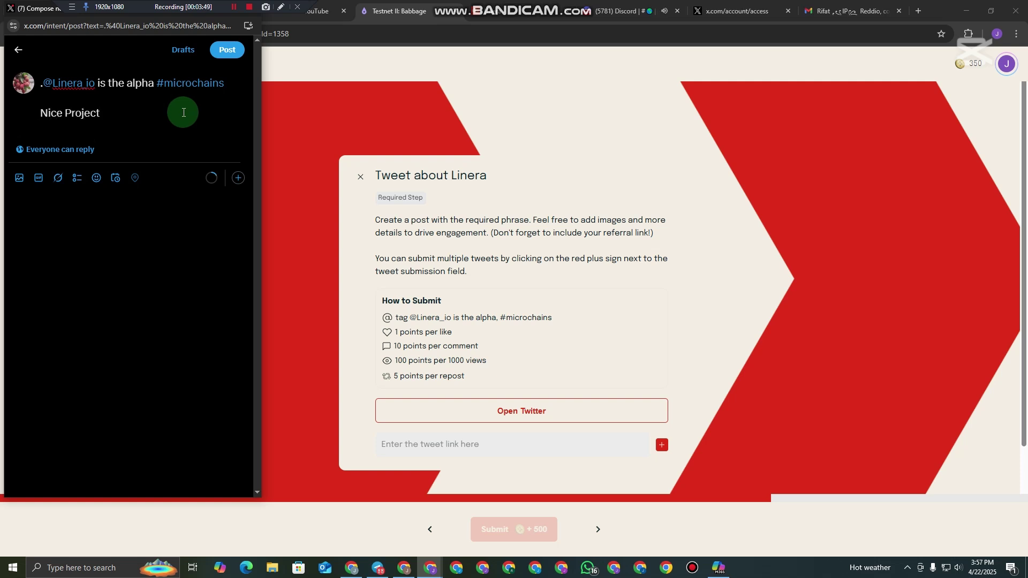
pyautogui.press('Return')
pyautogui.write('join now')
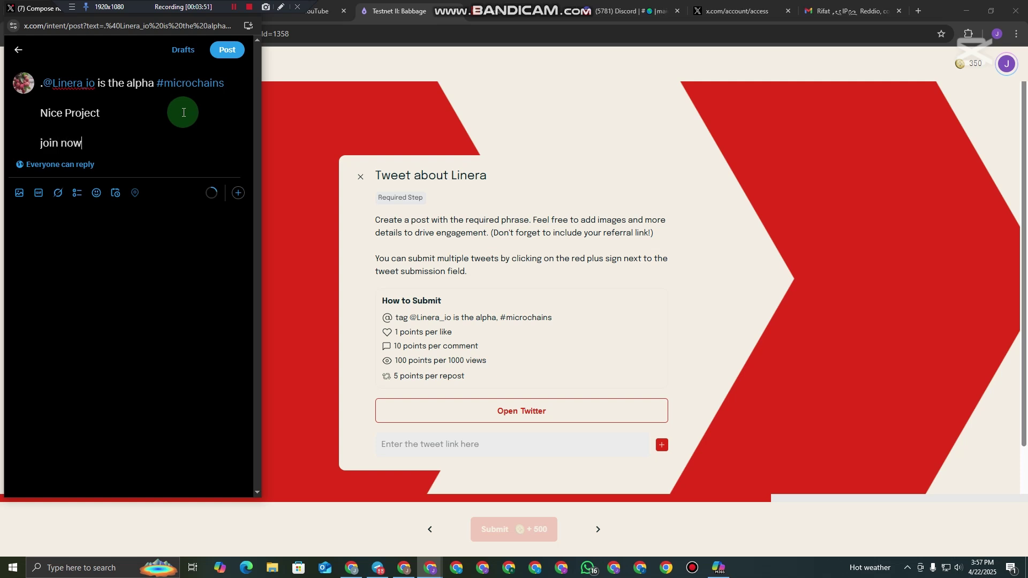
pyautogui.write(':-')
pyautogui.hotkey('ctrl', 'v')
pyautogui.press('BackSpace')
pyautogui.press('BackSpace')
pyautogui.press('BackSpace')
pyautogui.press('BackSpace')
pyautogui.press('BackSpace')
pyautogui.press('BackSpace')
# Step: Insert the copied Linera referral link from the clipboard history after "join now:-" and publish the post
pyautogui.press('super+v')
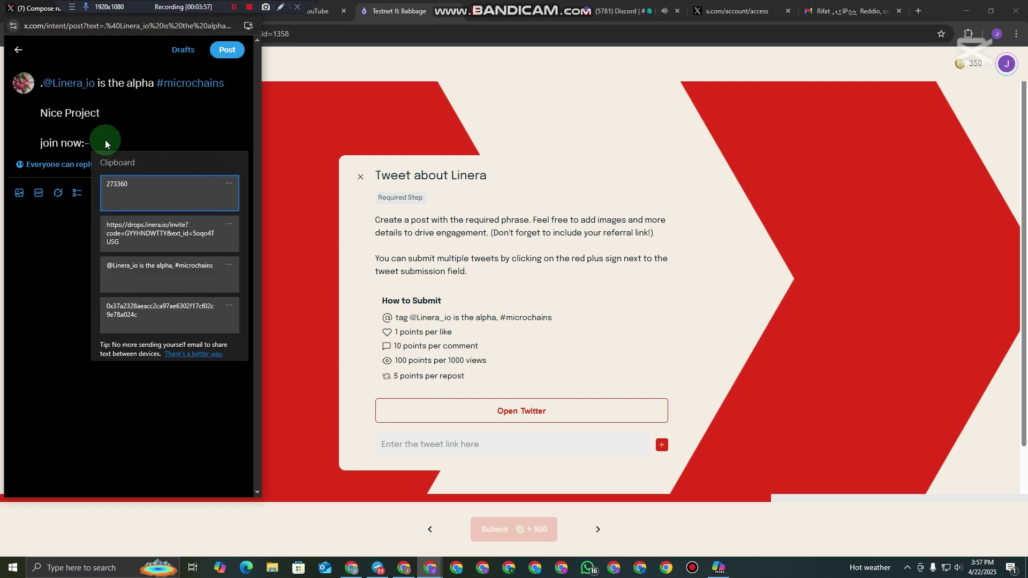
pyautogui.click(157, 233)
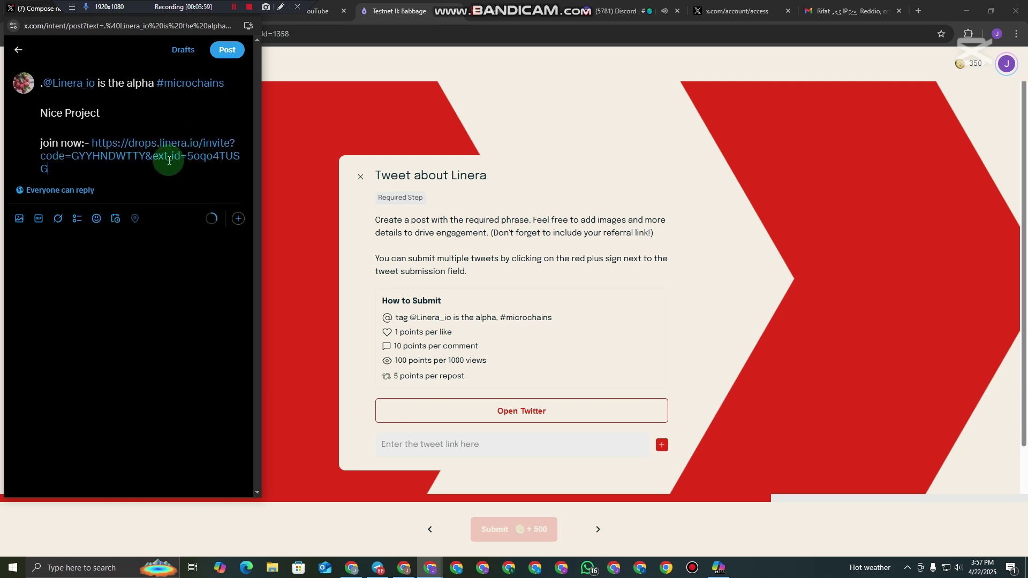
pyautogui.click(225, 53)
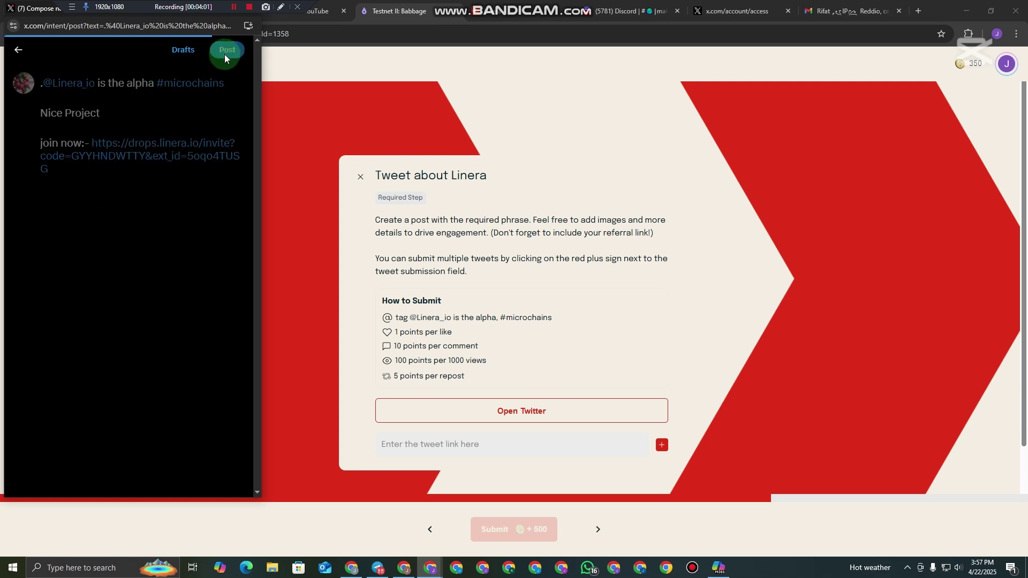
# Step: Open the published post, go to the account's profile and locate the Linera post in its posts list
pyautogui.click(231, 485)
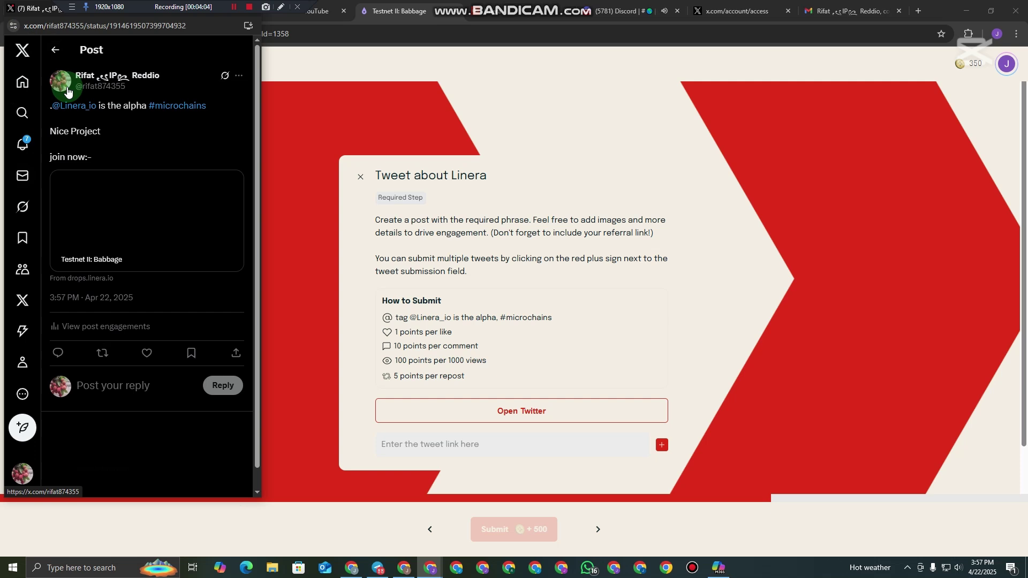
pyautogui.click(56, 49)
pyautogui.click(58, 122)
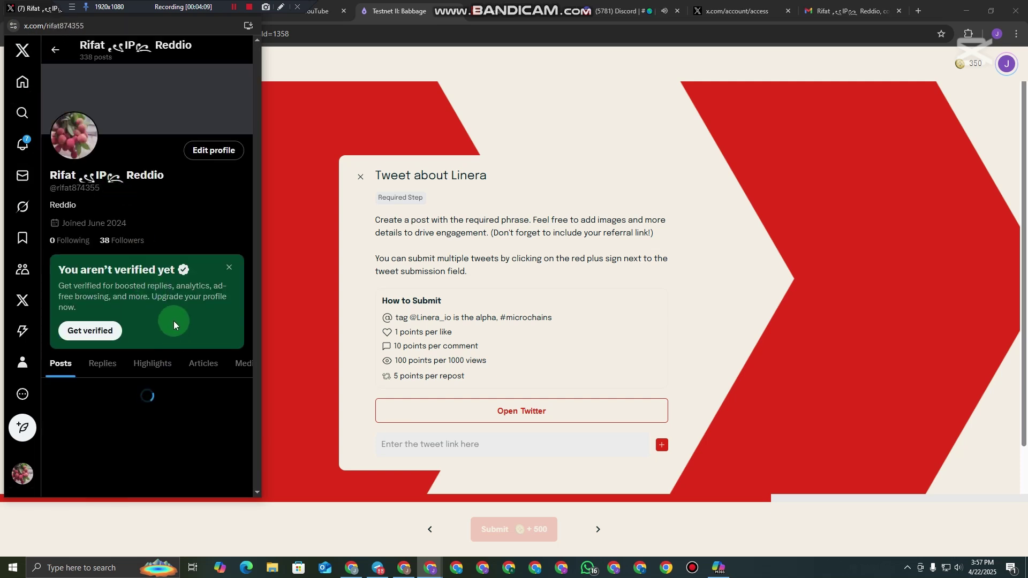
pyautogui.scroll(-2, 567, 470)
pyautogui.scroll(-1, 174, 412)
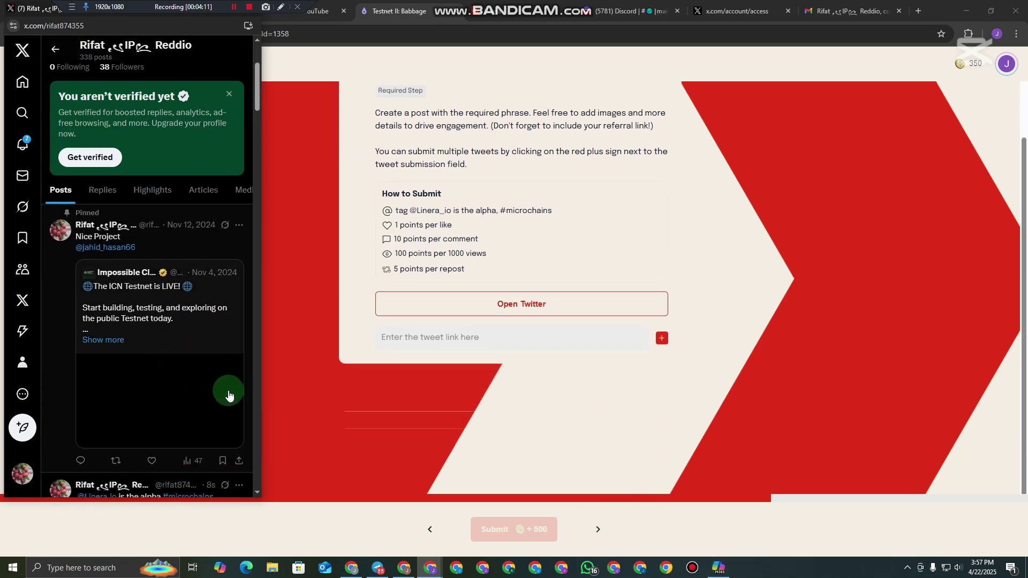
pyautogui.scroll(-5, 229, 394)
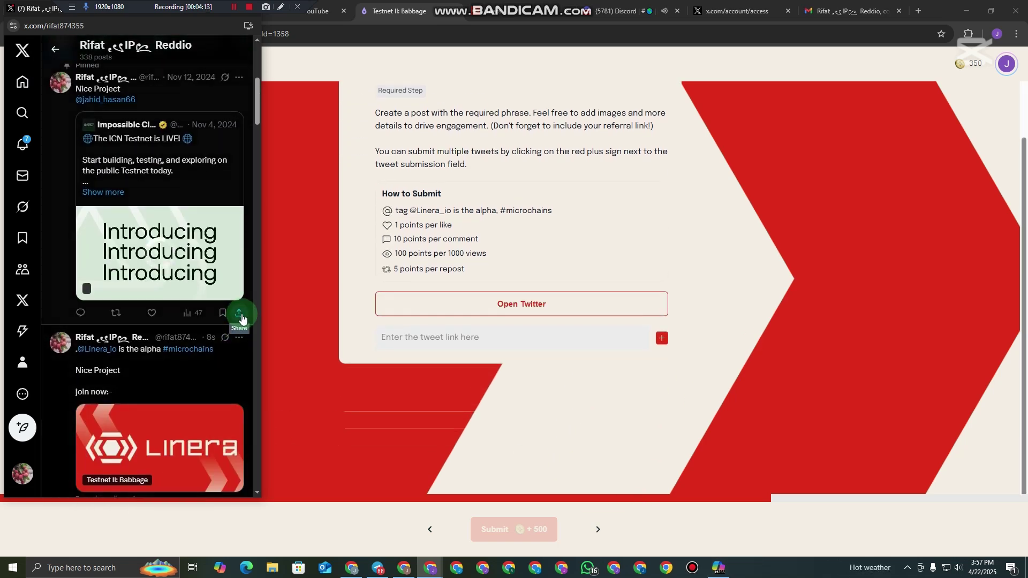
# Step: Copy the link of the profile's pinned post, paste it as the tweet link and try to submit the quest
pyautogui.click(241, 316)
pyautogui.click(187, 328)
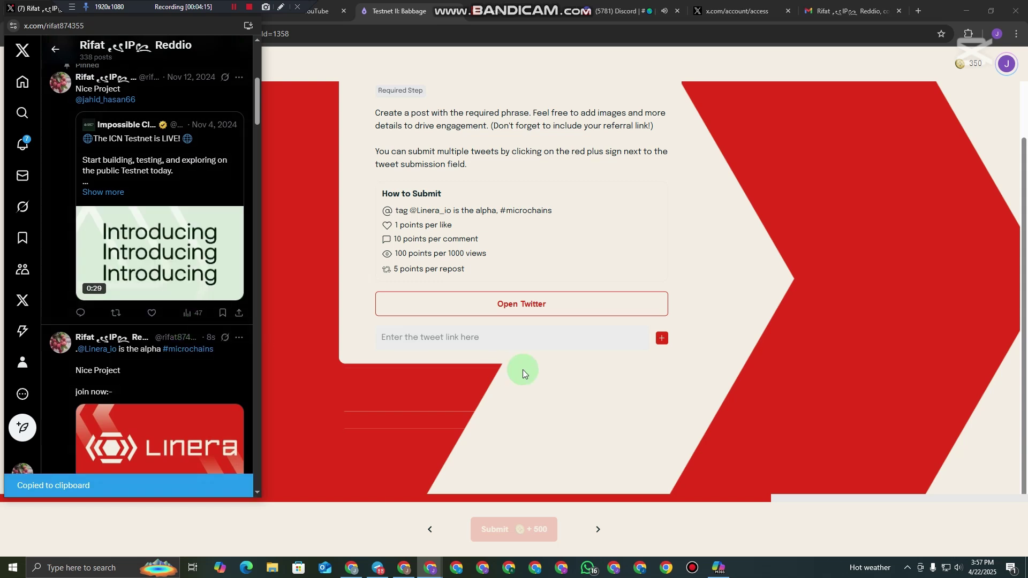
pyautogui.click(514, 340)
pyautogui.hotkey('ctrl', 'v')
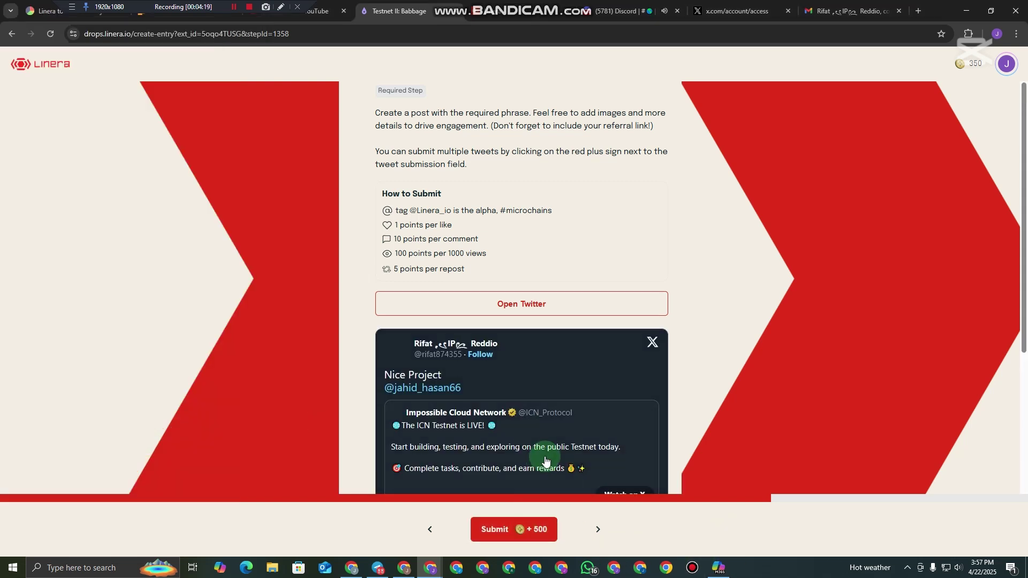
pyautogui.scroll(-2, 546, 385)
pyautogui.scroll(-1, 616, 343)
pyautogui.scroll(-1, 527, 440)
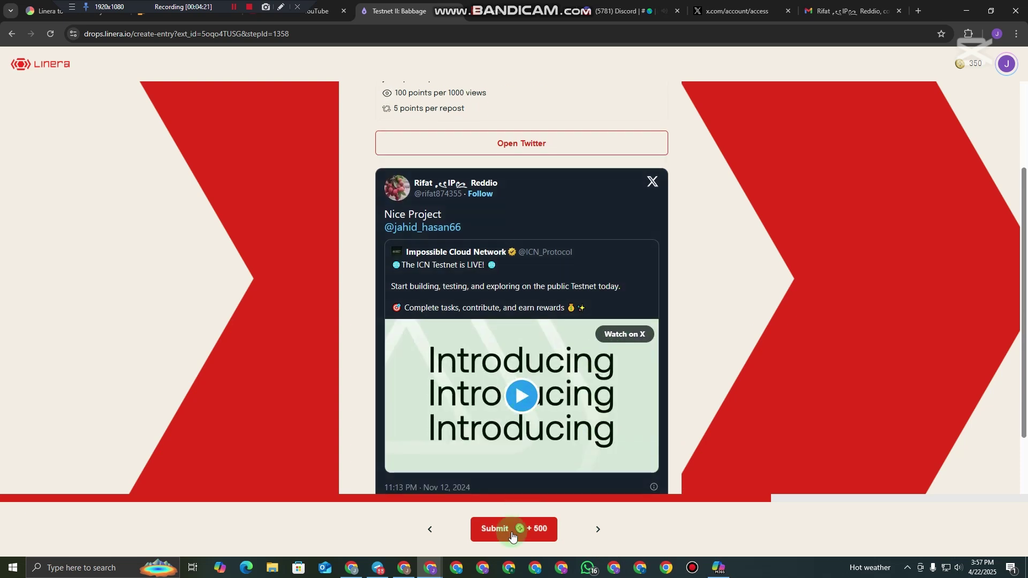
pyautogui.click(515, 530)
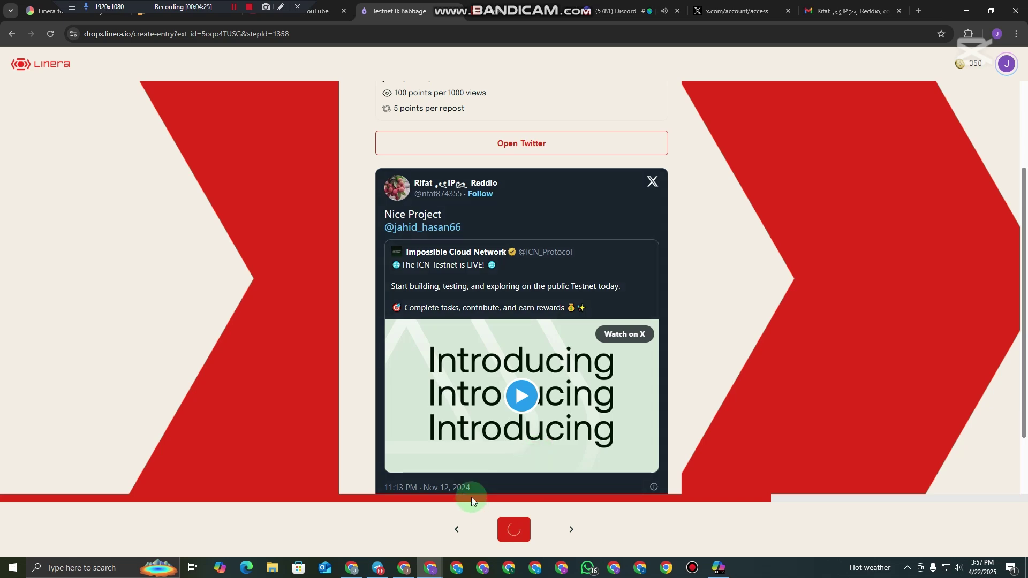
# Step: Return to the X profile window and copy the link of the new Linera post
pyautogui.scroll(4, 471, 375)
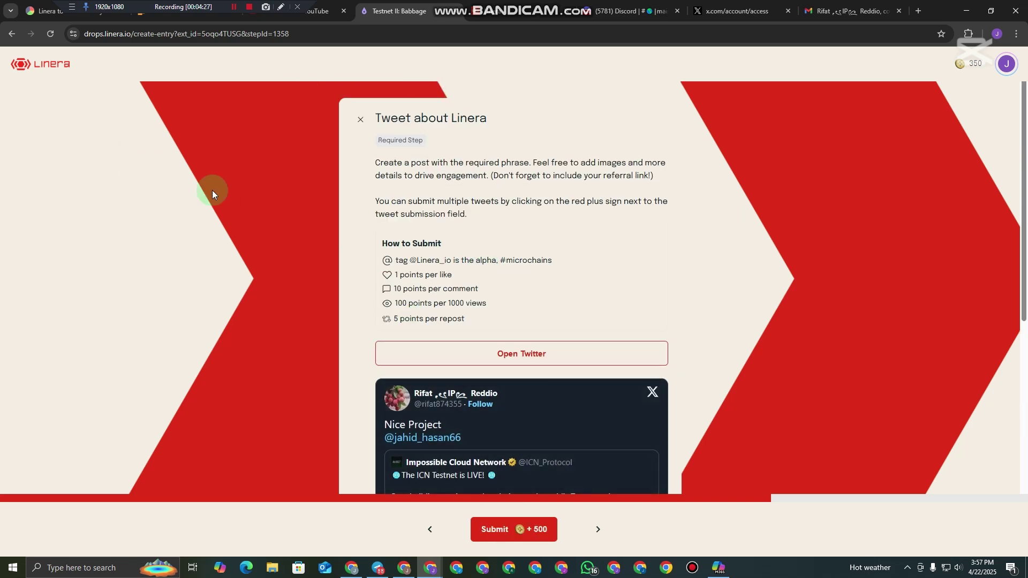
pyautogui.hotkey('alt', 'Tab')
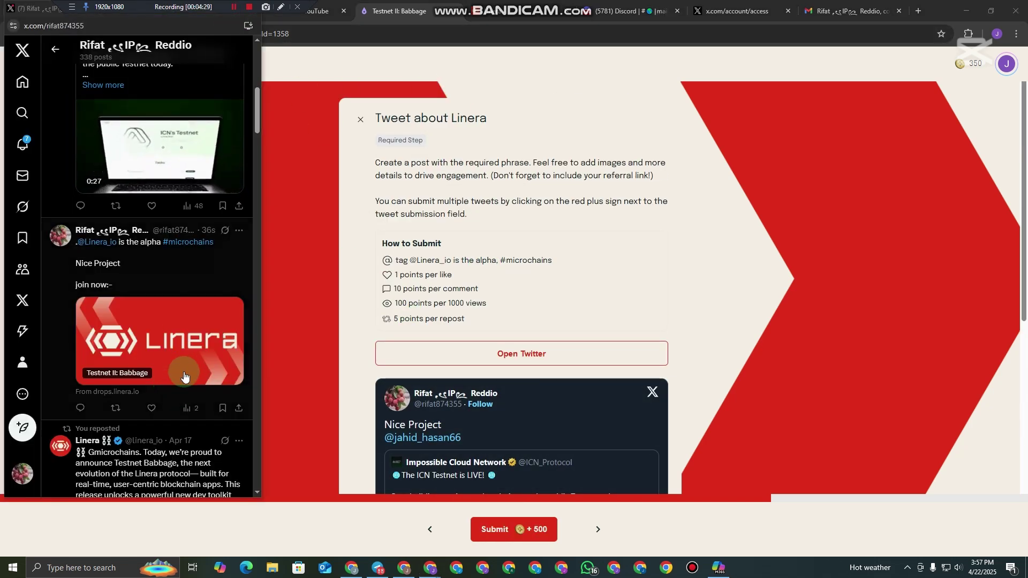
pyautogui.scroll(-1, 184, 376)
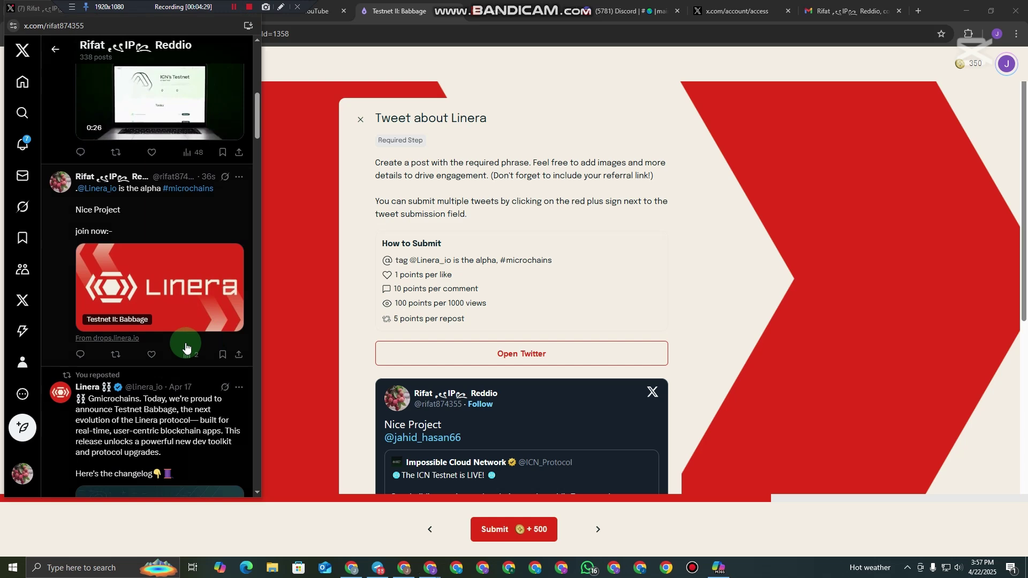
pyautogui.click(235, 353)
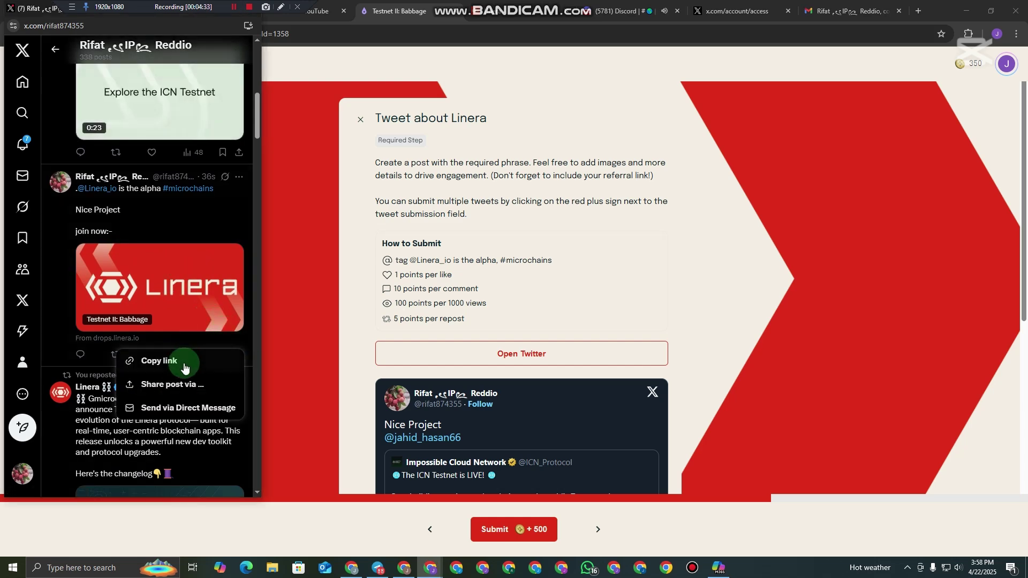
pyautogui.click(183, 367)
# Step: Trim the end of the wrong tweet link, add a second link field and paste the Linera post's link there
pyautogui.scroll(-8, 837, 312)
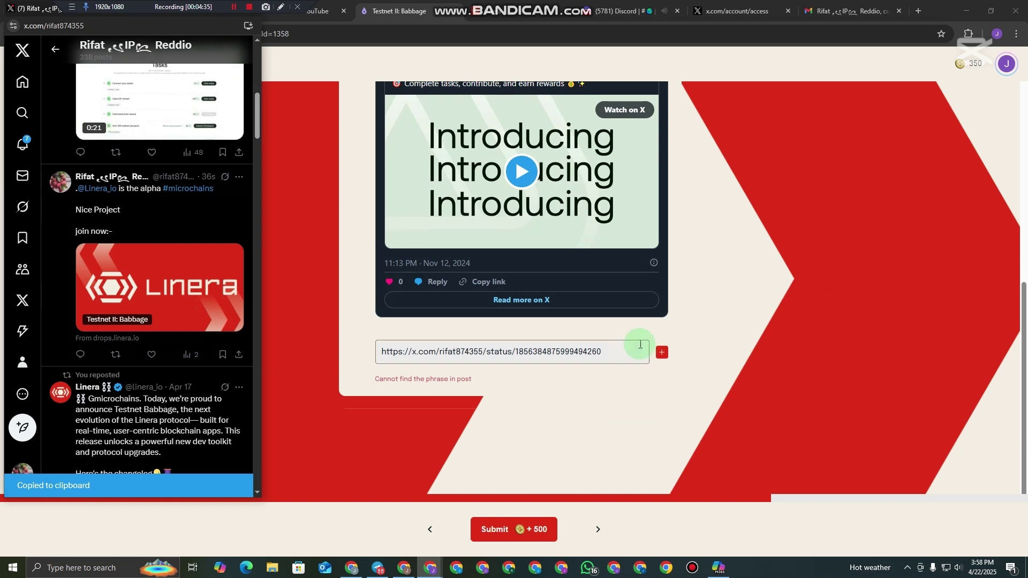
pyautogui.click(640, 345)
pyautogui.press('BackSpace')
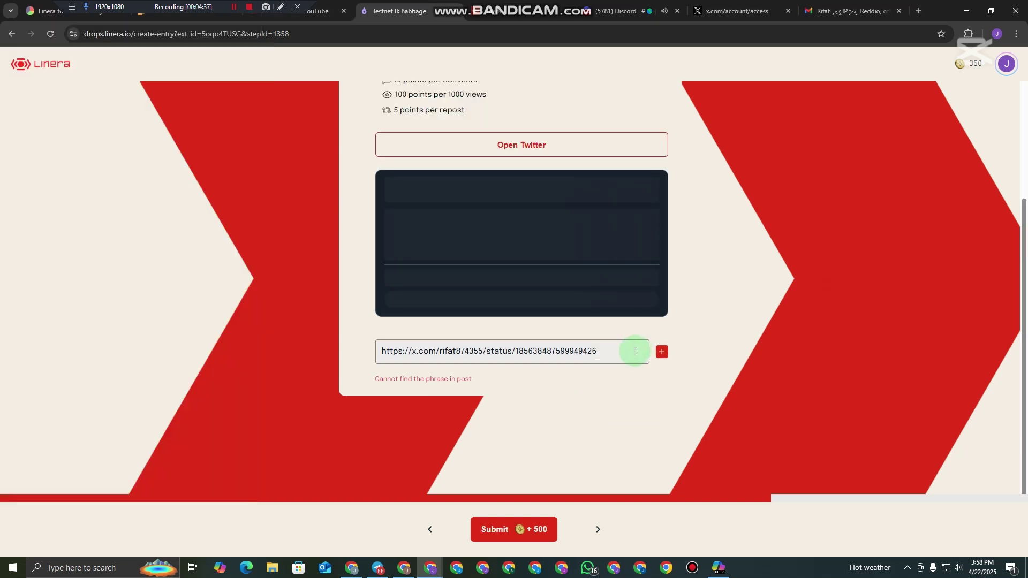
pyautogui.click(612, 355)
pyautogui.press('BackSpace')
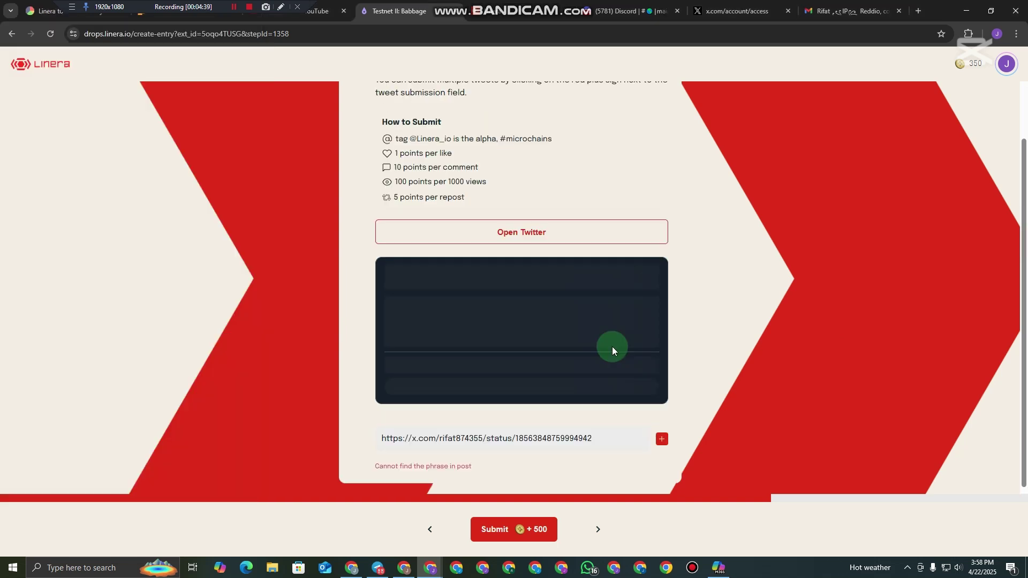
pyautogui.click(662, 343)
pyautogui.click(540, 374)
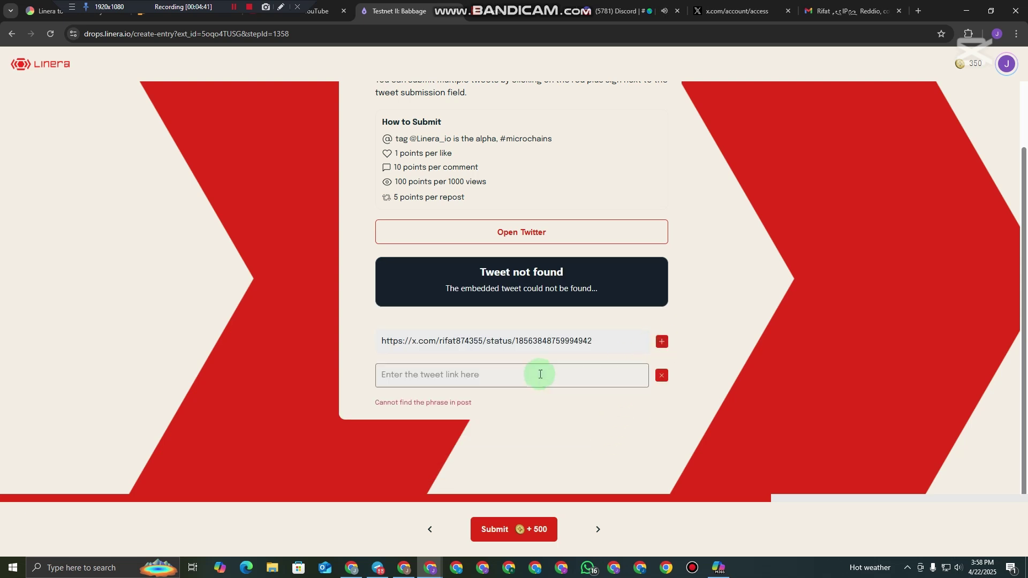
pyautogui.hotkey('ctrl', 'v')
# Step: Replace the wrong link in the first tweet link field with the Linera post's link
pyautogui.moveTo(614, 343); pyautogui.dragTo(349, 328)
pyautogui.press('BackSpace')
pyautogui.click(580, 292)
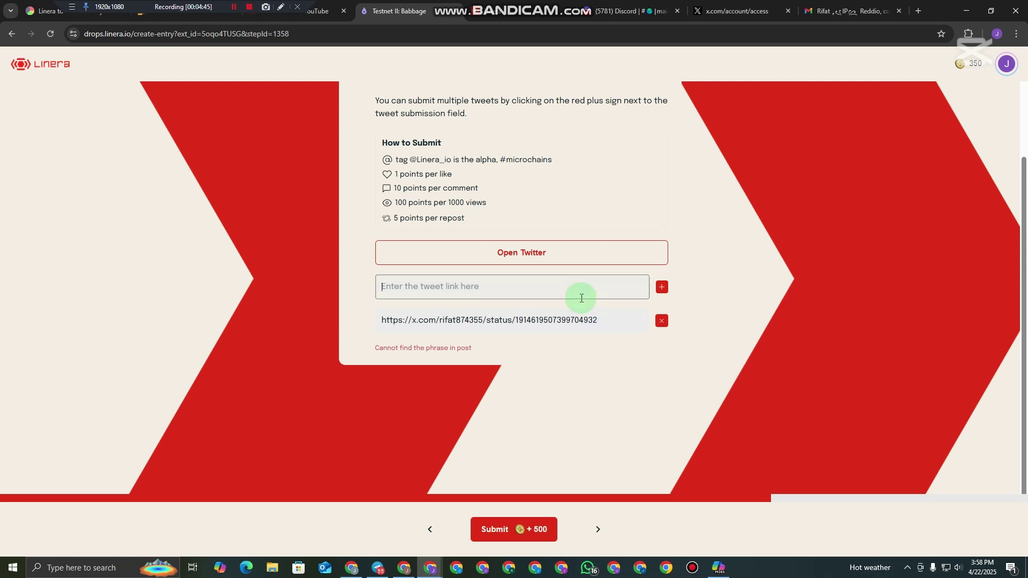
pyautogui.hotkey('ctrl', 'v')
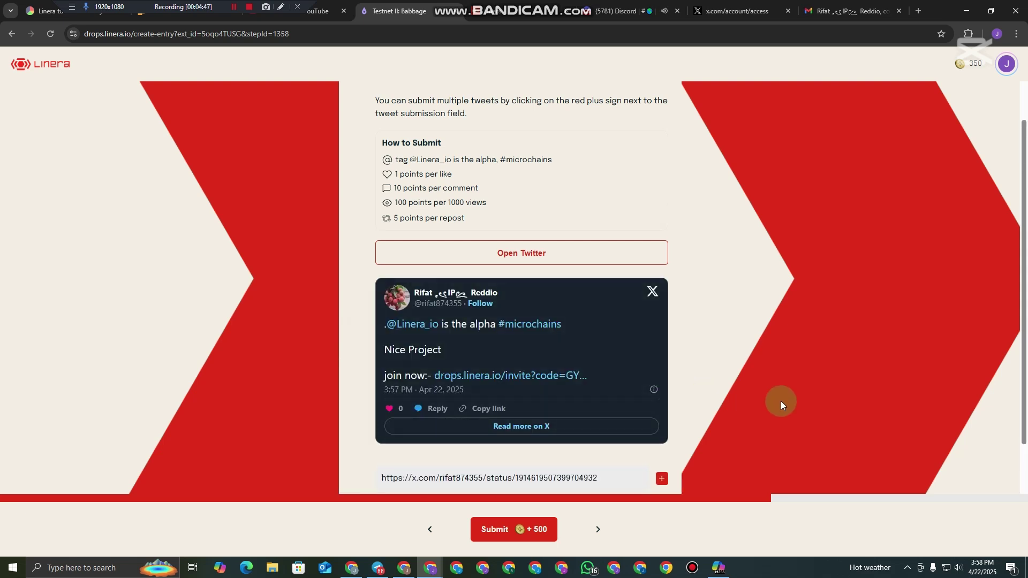
# Step: Remove the duplicate second tweet link field and submit the Tweet about Linera quest
pyautogui.scroll(-3, 760, 404)
pyautogui.click(618, 355)
pyautogui.moveTo(618, 355); pyautogui.dragTo(345, 351)
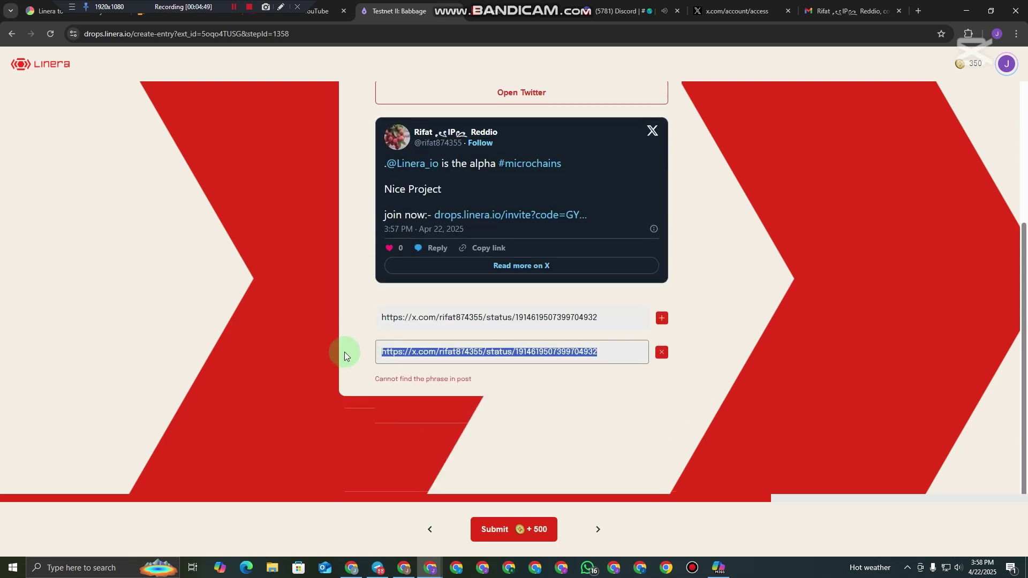
pyautogui.press('BackSpace')
pyautogui.click(662, 352)
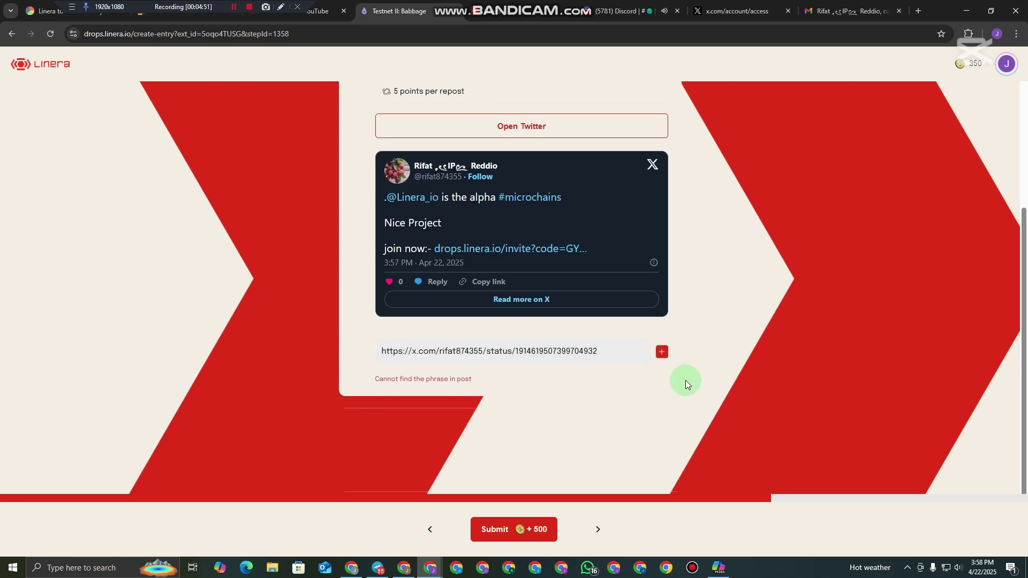
pyautogui.click(517, 543)
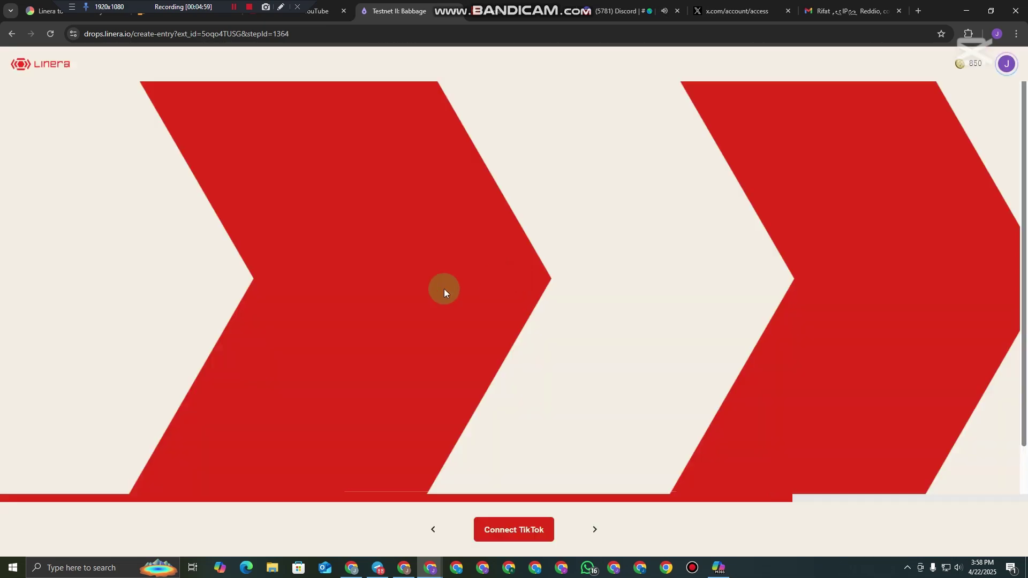
# Step: Go back to Tweet about Linera and review its points rules and the submitted post
pyautogui.click(434, 530)
pyautogui.scroll(-3, 499, 197)
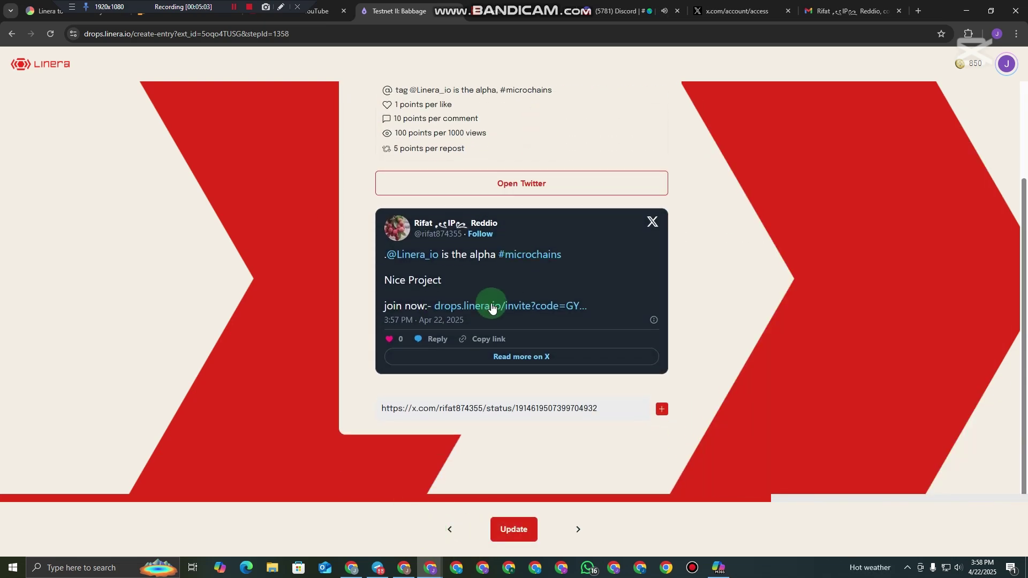
pyautogui.scroll(3, 419, 280)
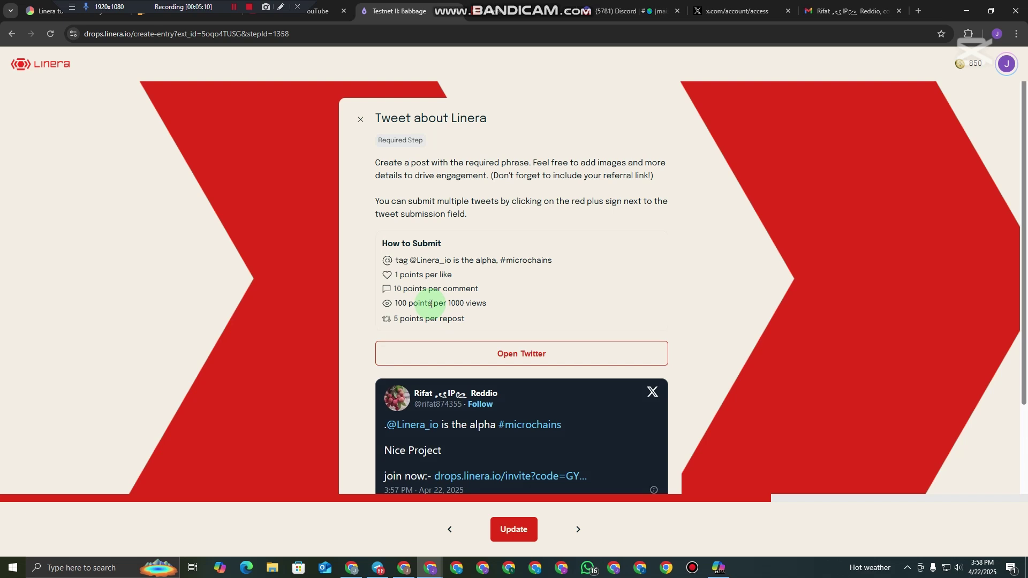
pyautogui.scroll(-1, 436, 298)
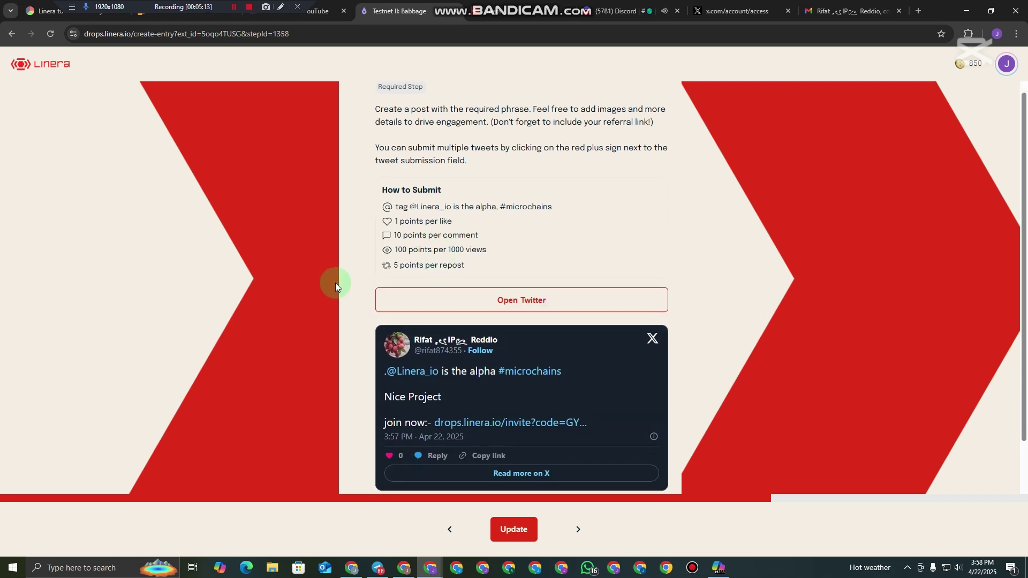
pyautogui.scroll(1, 403, 321)
pyautogui.scroll(-3, 487, 314)
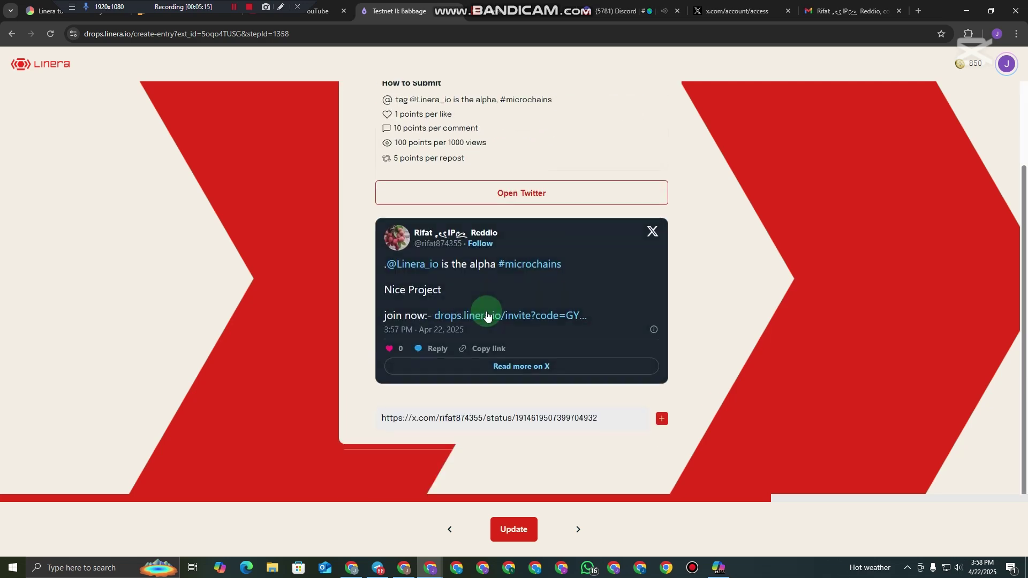
# Step: Reread the points rules and the embedded post on the Tweet about Linera page
pyautogui.scroll(2, 488, 313)
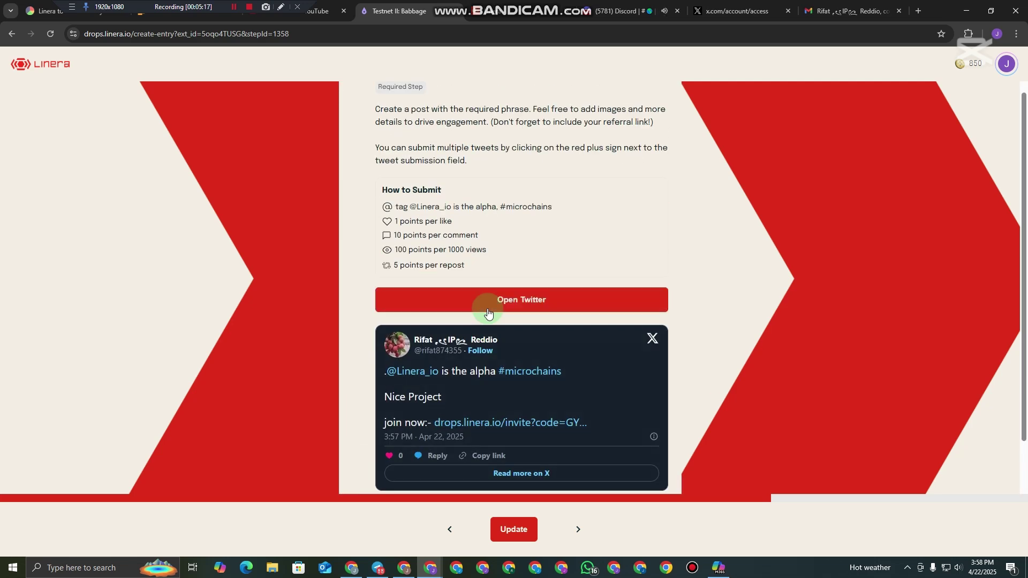
pyautogui.scroll(-2, 493, 259)
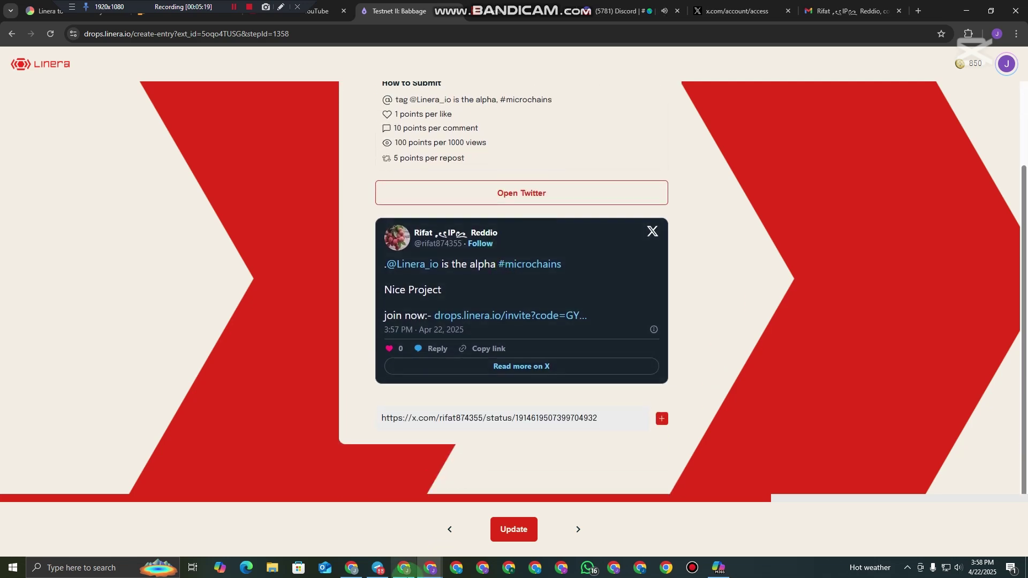
pyautogui.scroll(3, 583, 305)
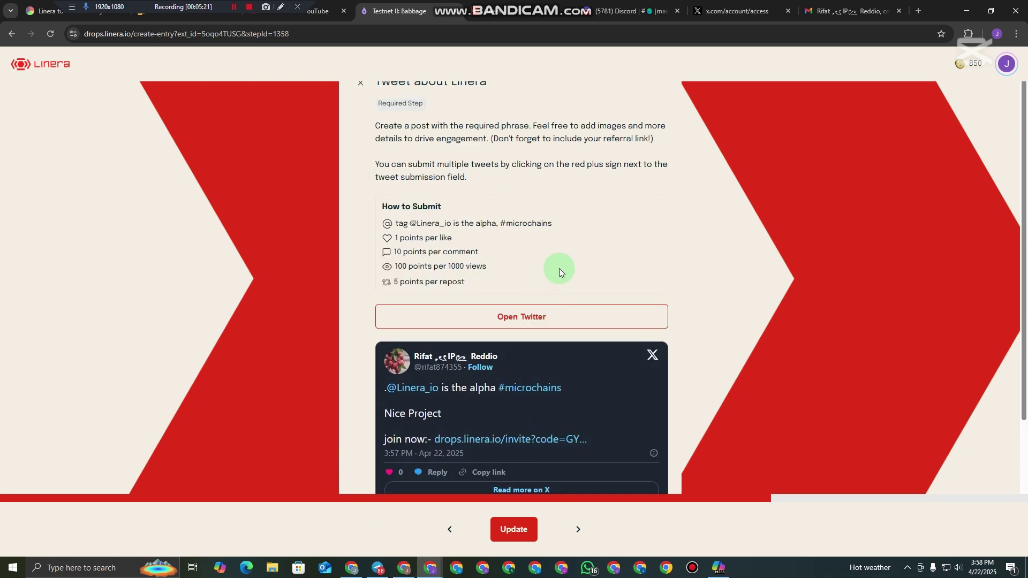
pyautogui.scroll(-3, 560, 355)
# Step: Switch to Telegram and open the Only For Linera group through the invite link in the Learn & Earn channel
pyautogui.click(378, 568)
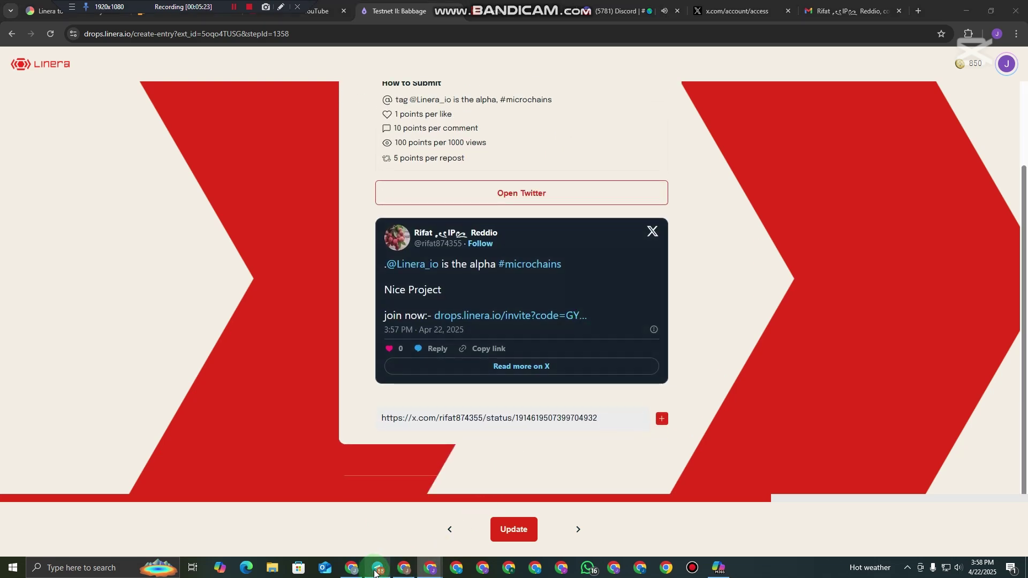
pyautogui.click(160, 115)
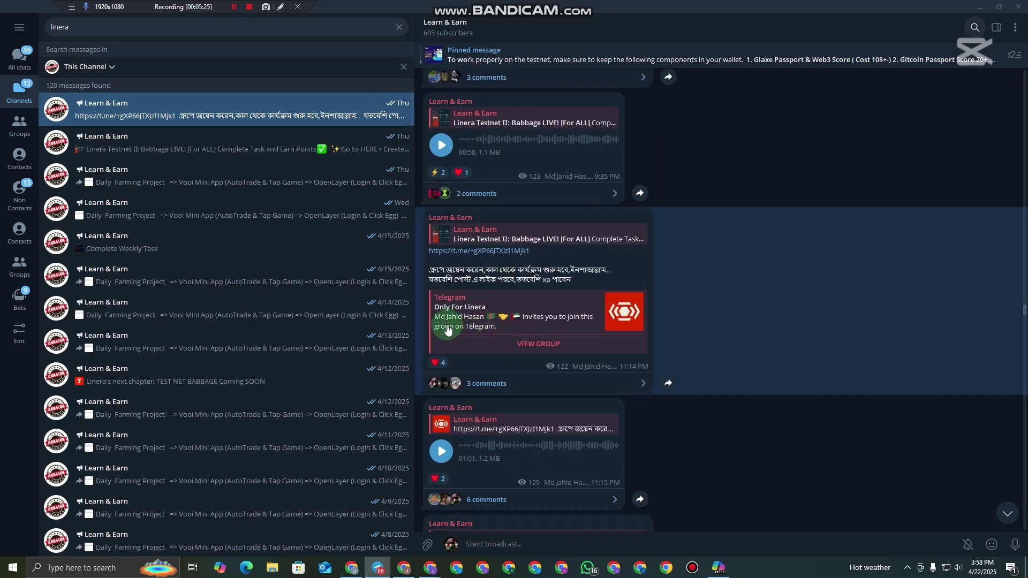
pyautogui.click(494, 251)
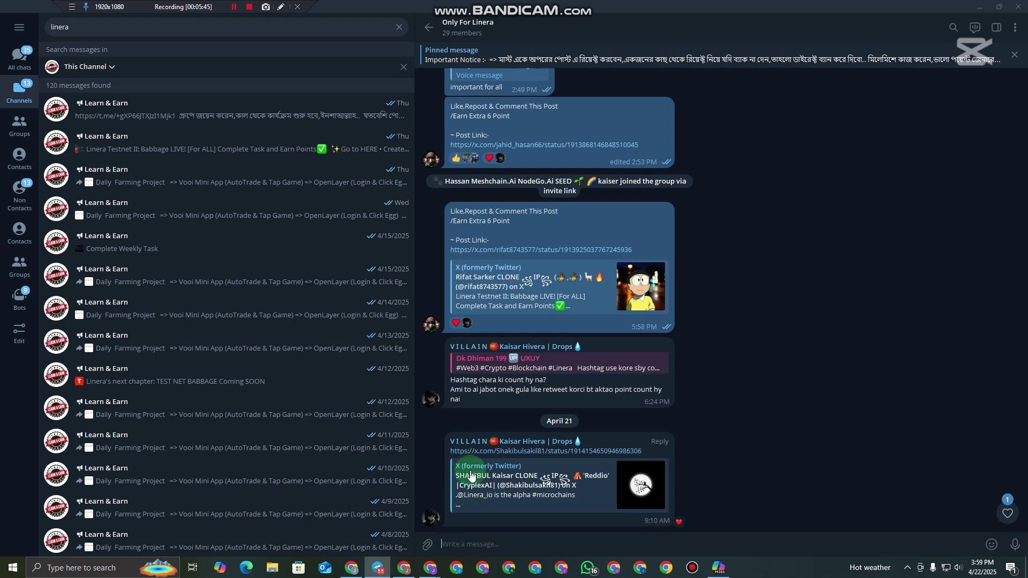
pyautogui.scroll(1, 459, 471)
# Step: Return to the Linera Drops page in Chrome and start connecting a TikTok account
pyautogui.moveTo(429, 566)
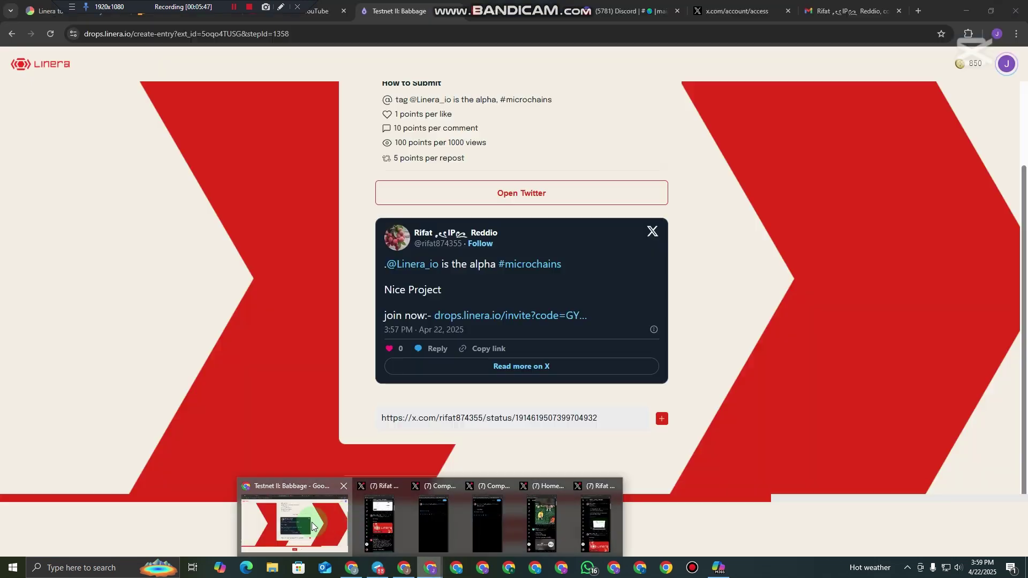
pyautogui.click(364, 516)
pyautogui.scroll(-1, 518, 405)
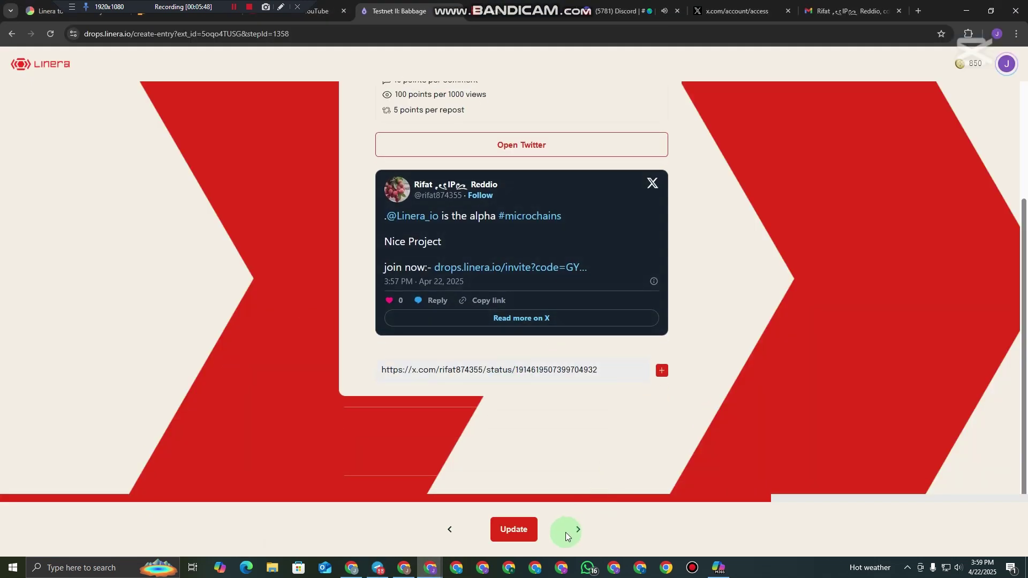
pyautogui.click(515, 537)
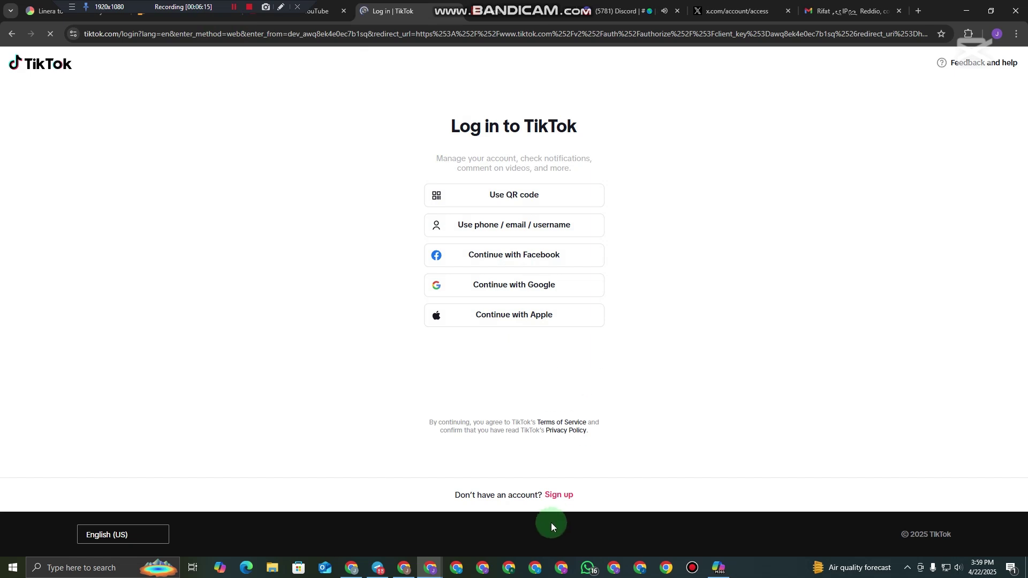
# Step: Sign up for a TikTok account and authorize Drops to access it
pyautogui.click(559, 496)
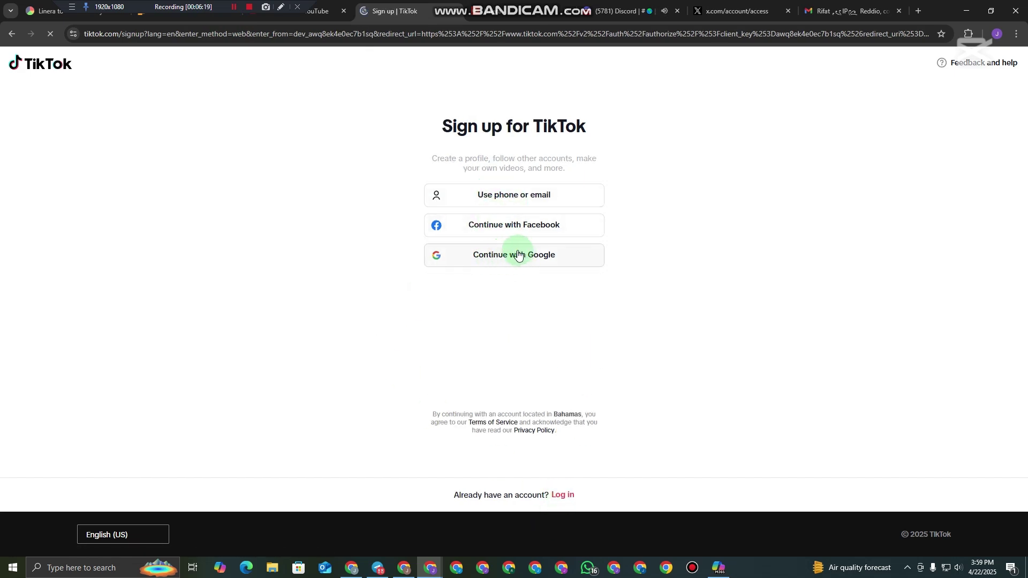
pyautogui.click(232, 9)
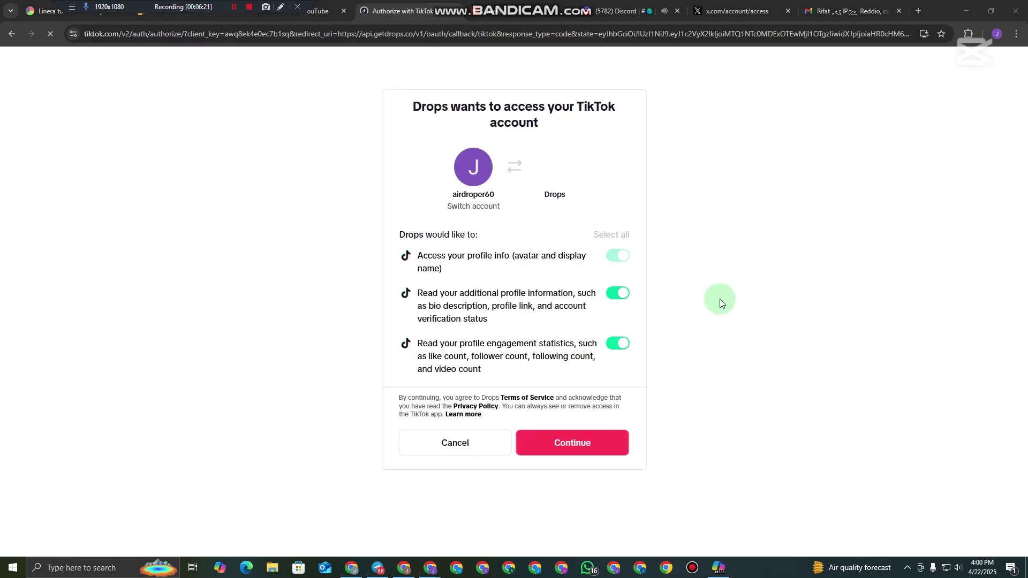
pyautogui.click(565, 443)
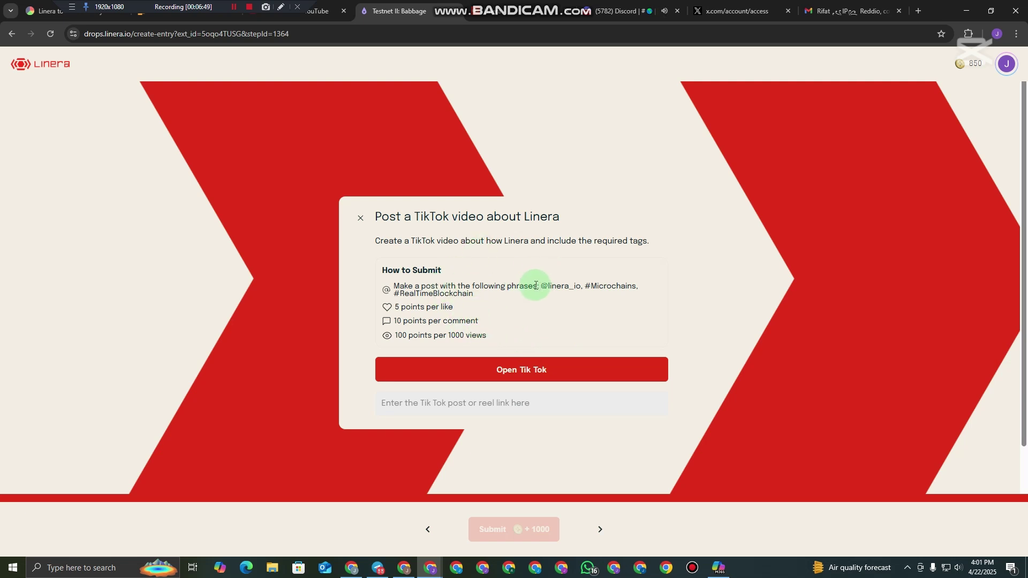
# Step: Review the required phrases of the Post a TikTok video about Linera quest and open TikTok from it
pyautogui.moveTo(538, 284); pyautogui.dragTo(600, 295)
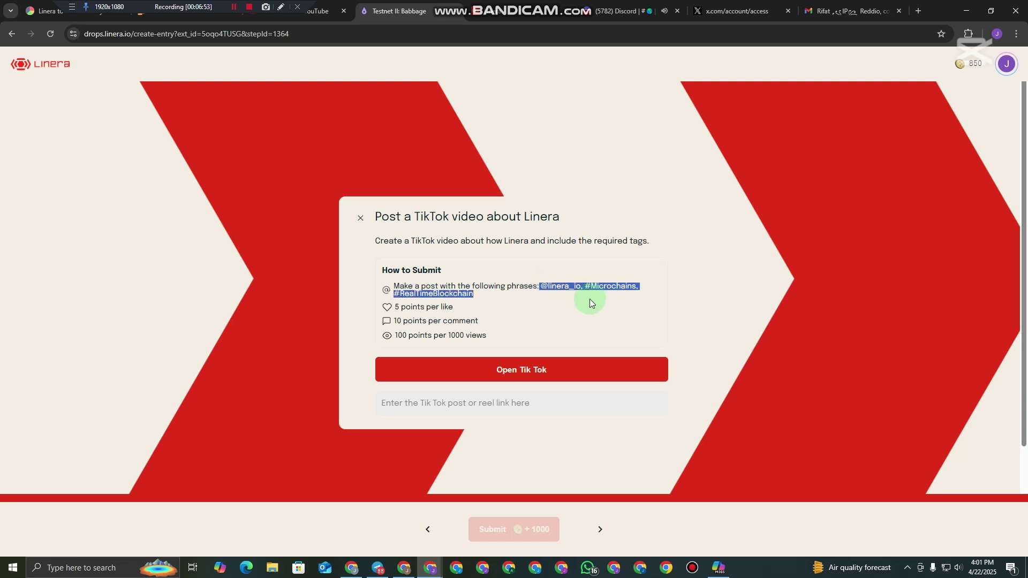
pyautogui.click(531, 303)
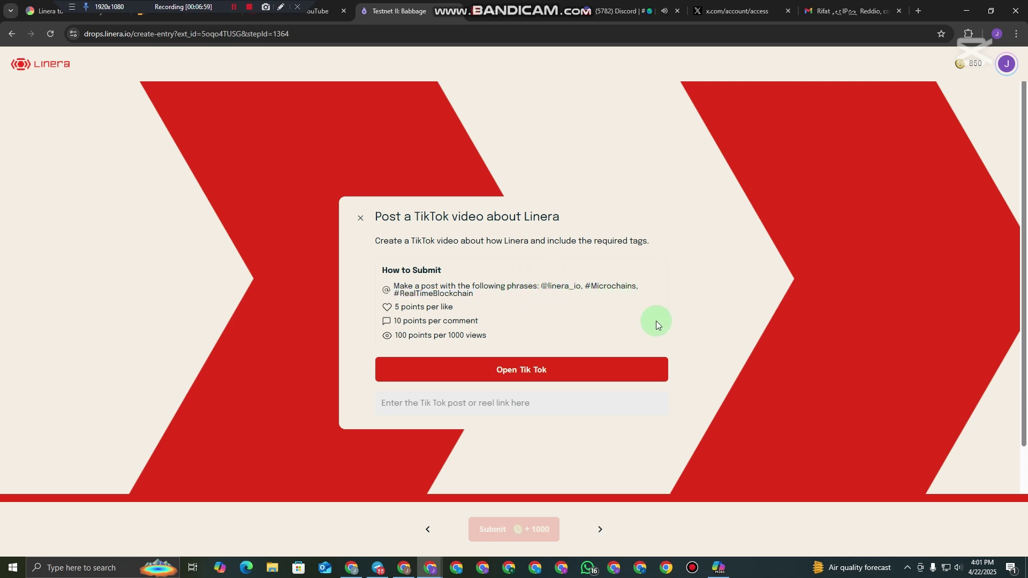
pyautogui.click(527, 365)
pyautogui.click(146, 245)
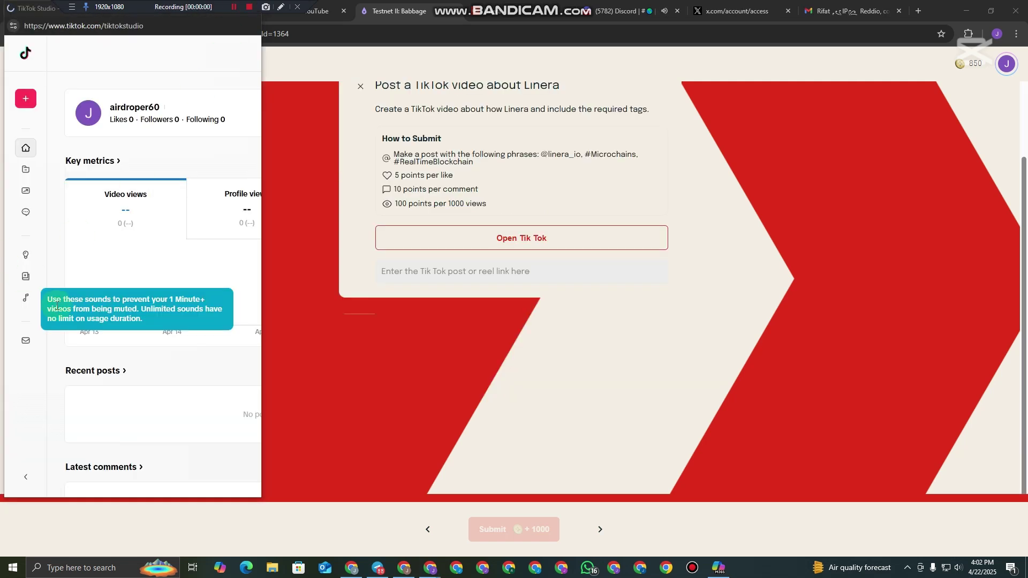
# Step: Try to open TikTok's home page from the small TikTok Studio window, and return to the quest page
pyautogui.click(28, 56)
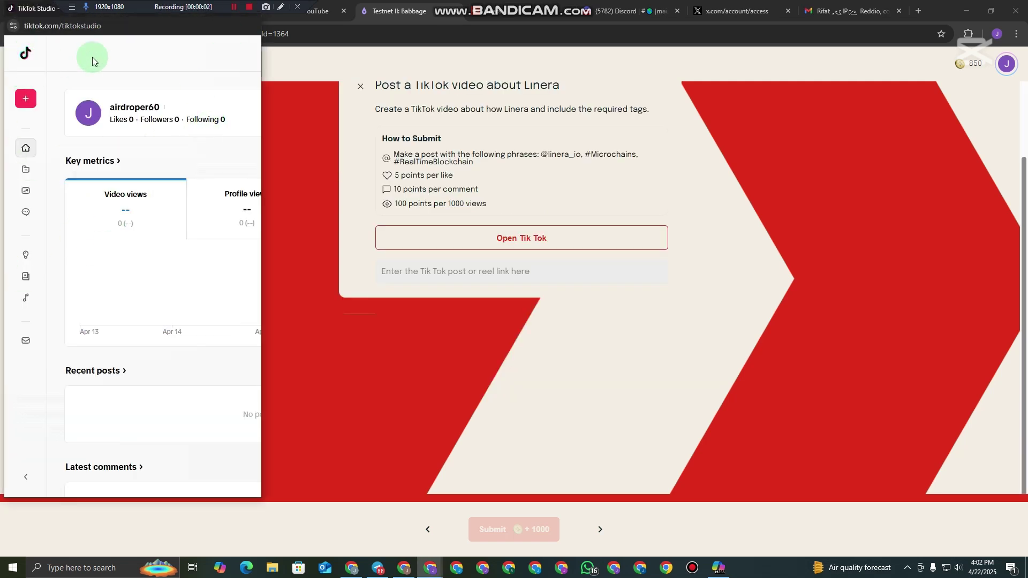
pyautogui.click(25, 59)
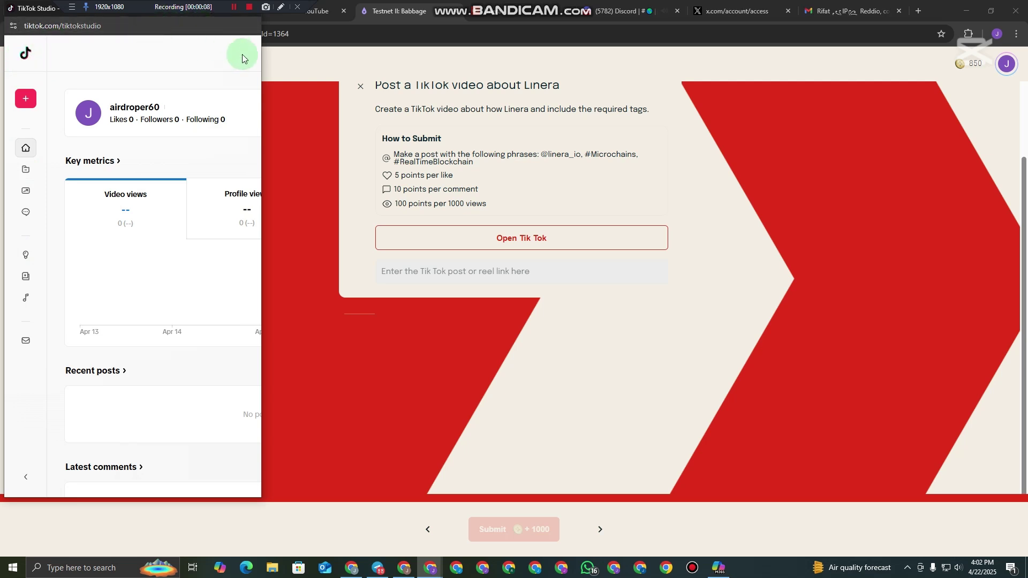
pyautogui.moveTo(428, 569)
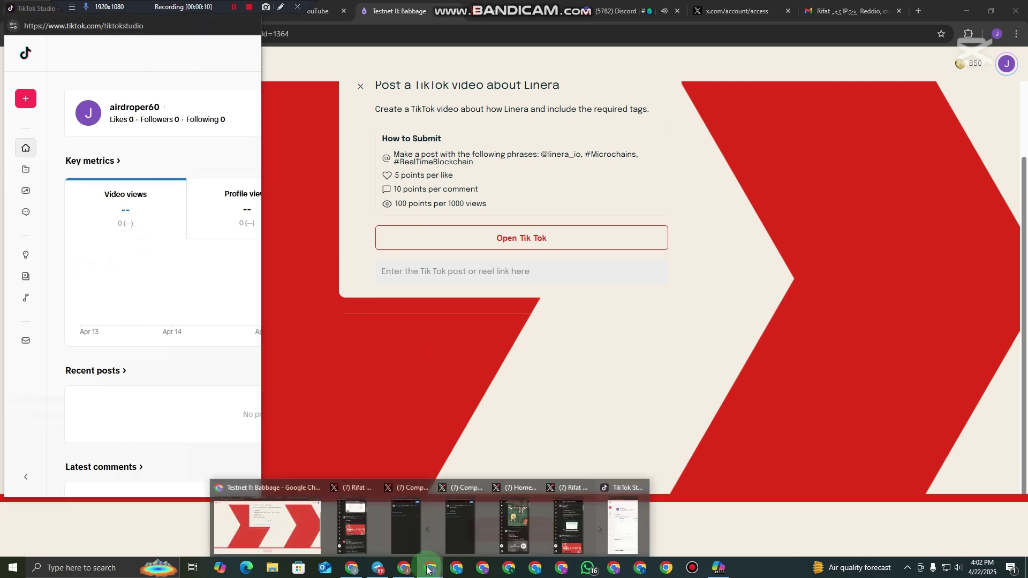
pyautogui.click(268, 528)
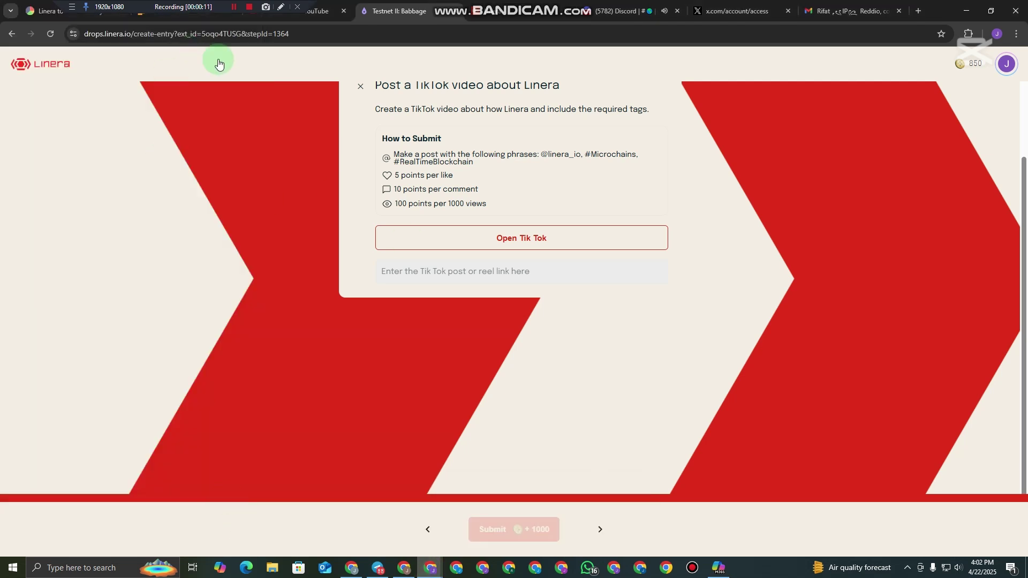
# Step: Search Google for "titok" in a new tab and open the TikTok website
pyautogui.click(918, 12)
pyautogui.click(514, 197)
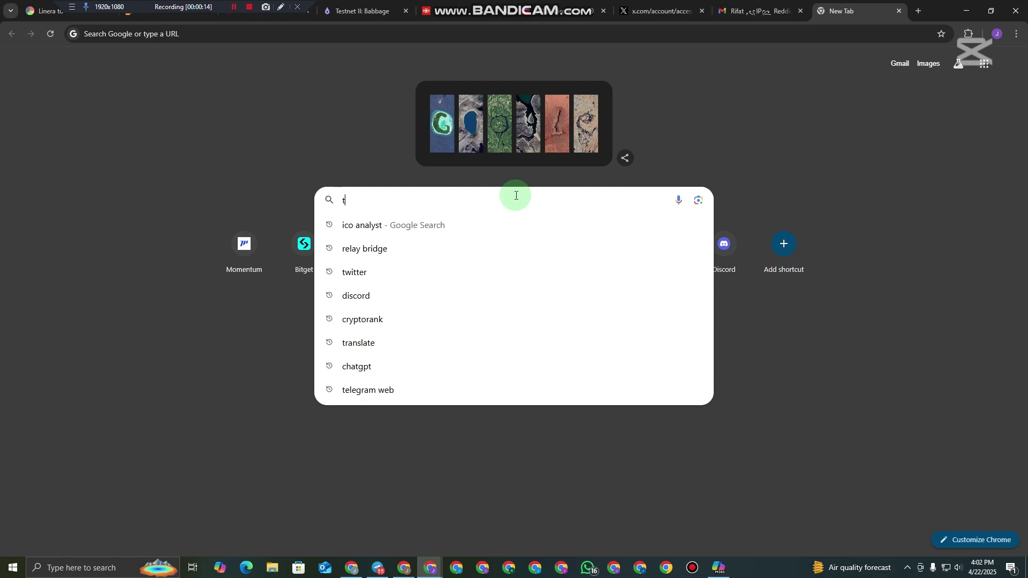
pyautogui.write('itok')
pyautogui.press('Return')
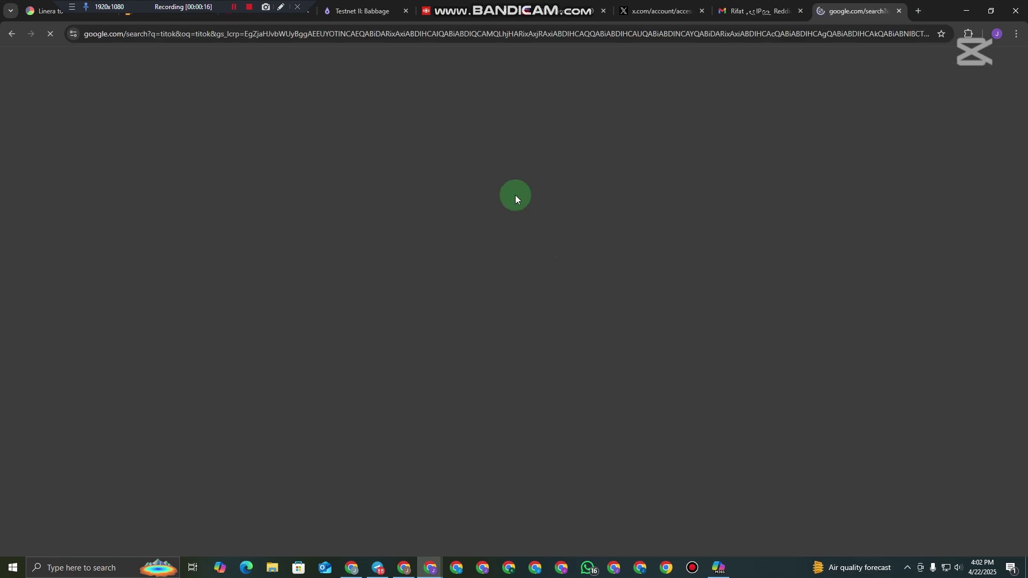
pyautogui.scroll(-3, 196, 194)
pyautogui.scroll(3, 161, 152)
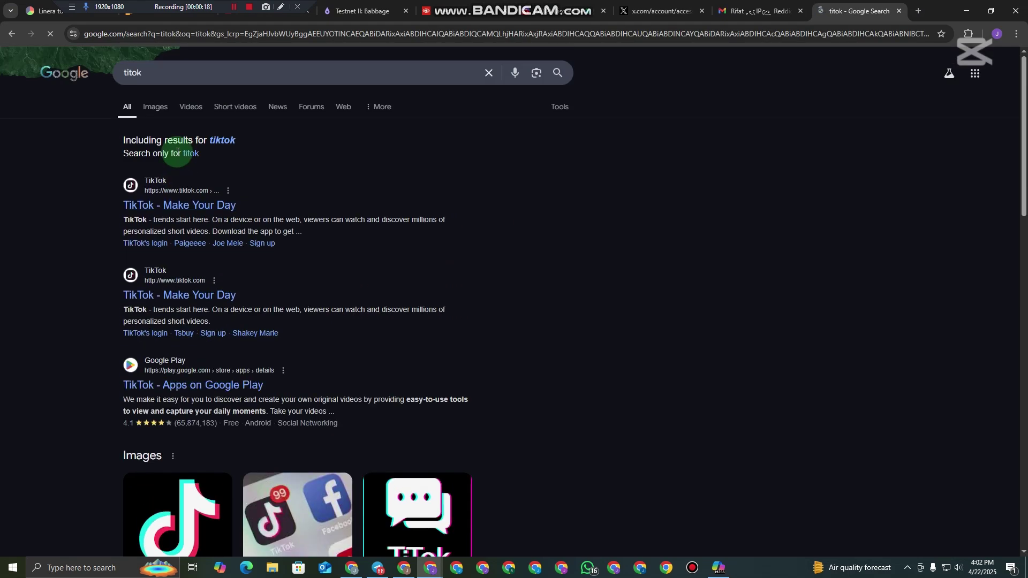
pyautogui.click(162, 204)
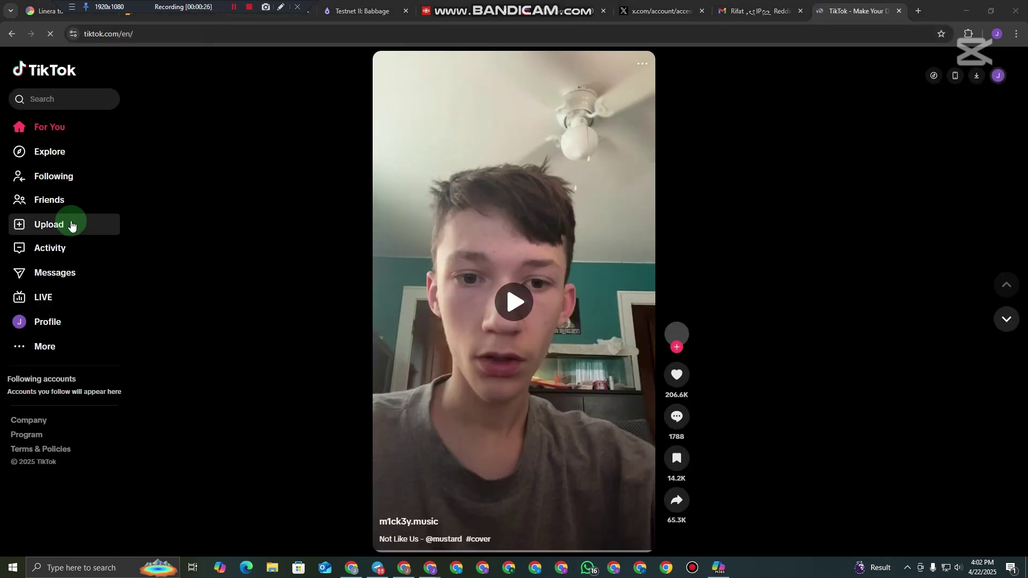
pyautogui.click(78, 228)
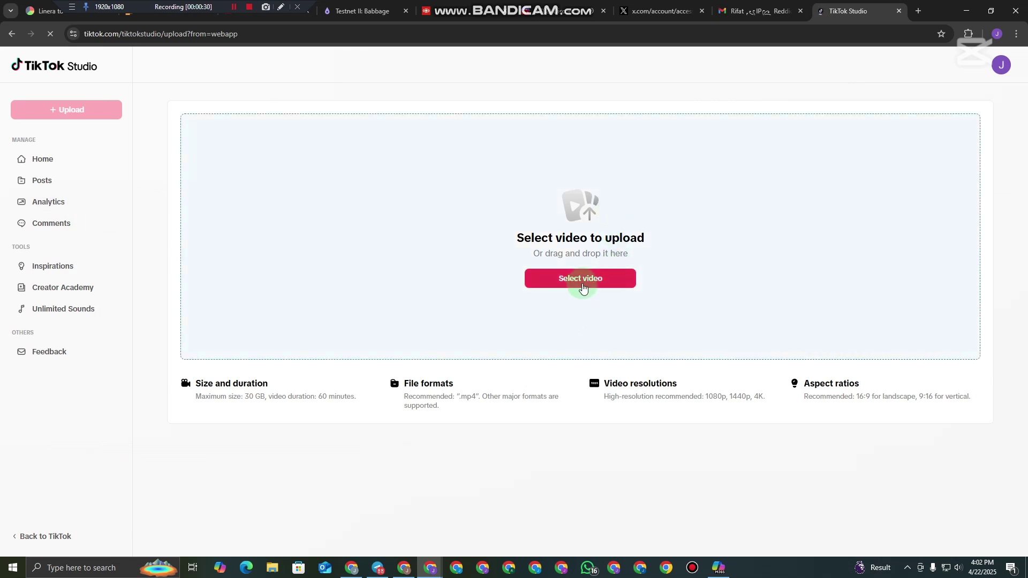
pyautogui.click(585, 281)
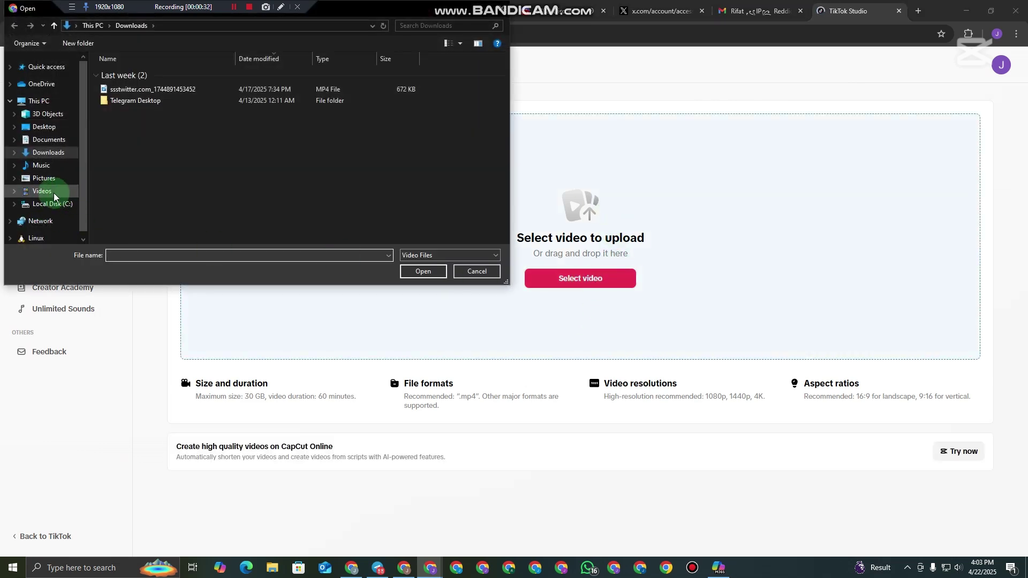
pyautogui.click(47, 191)
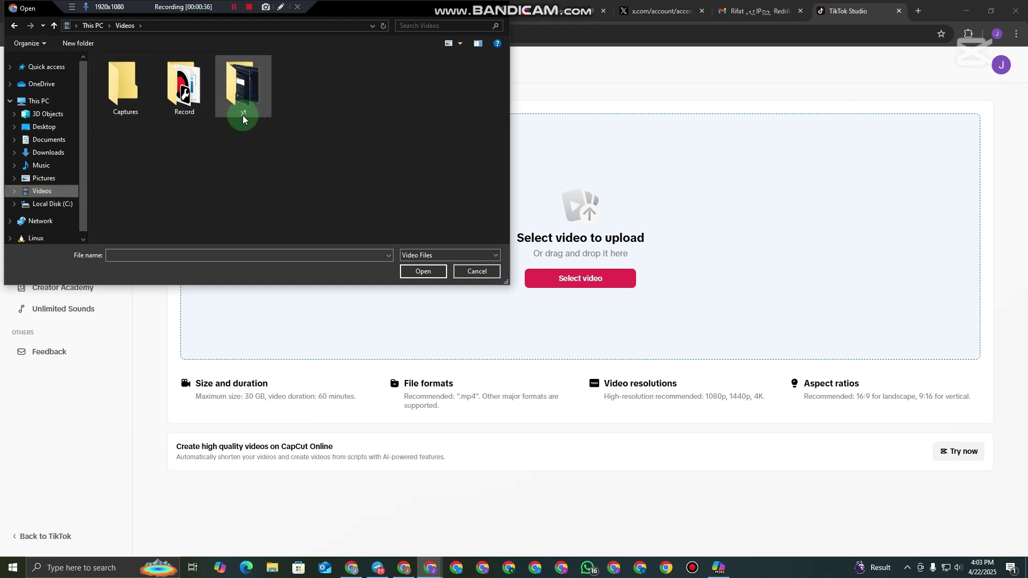
pyautogui.doubleClick(198, 118)
pyautogui.scroll(-5, 471, 184)
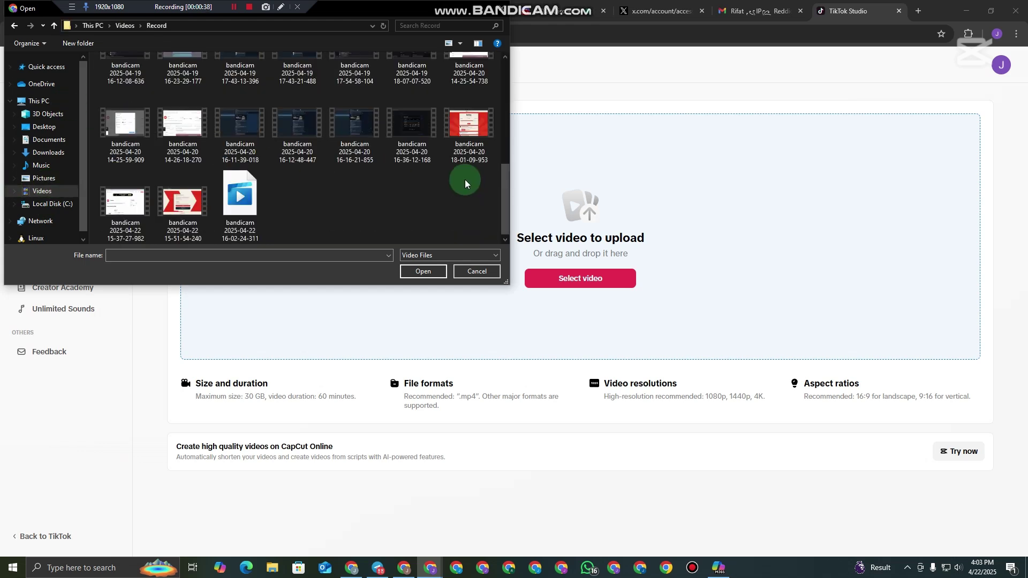
pyautogui.click(473, 143)
pyautogui.click(422, 271)
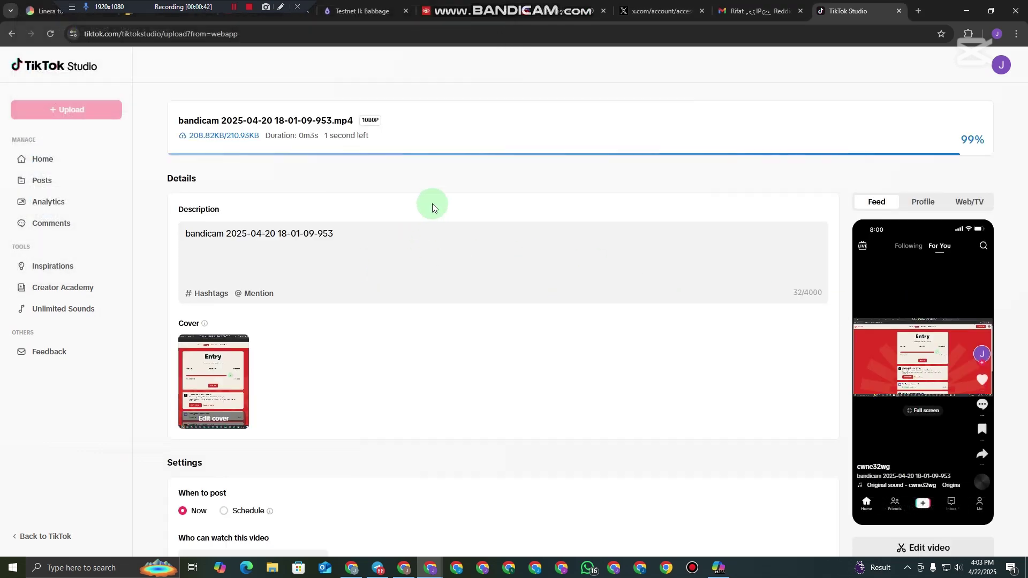
# Step: Clear the default file name text from the uploaded video's description
pyautogui.moveTo(358, 232); pyautogui.dragTo(149, 239)
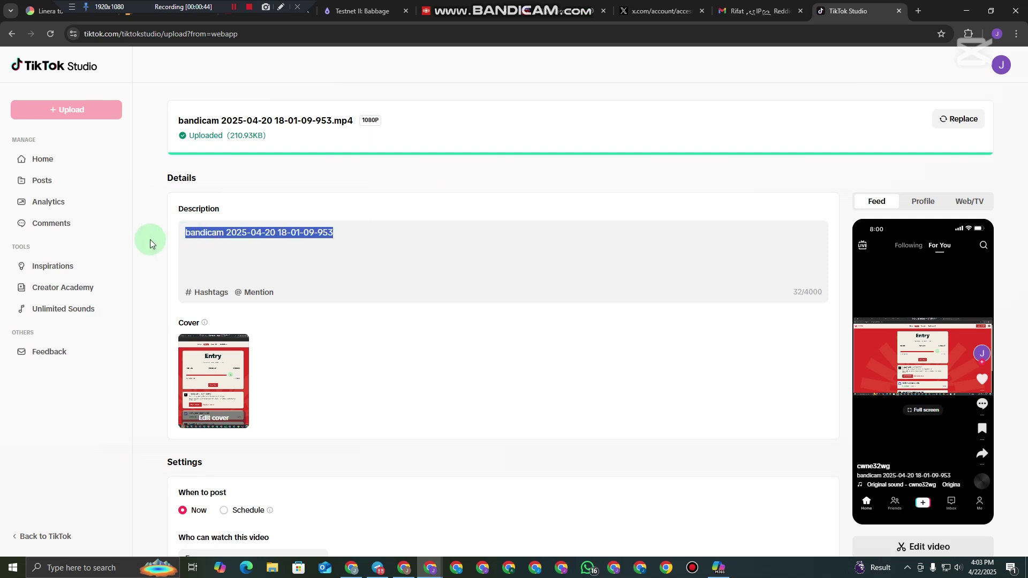
pyautogui.write('\\')
pyautogui.press('BackSpace')
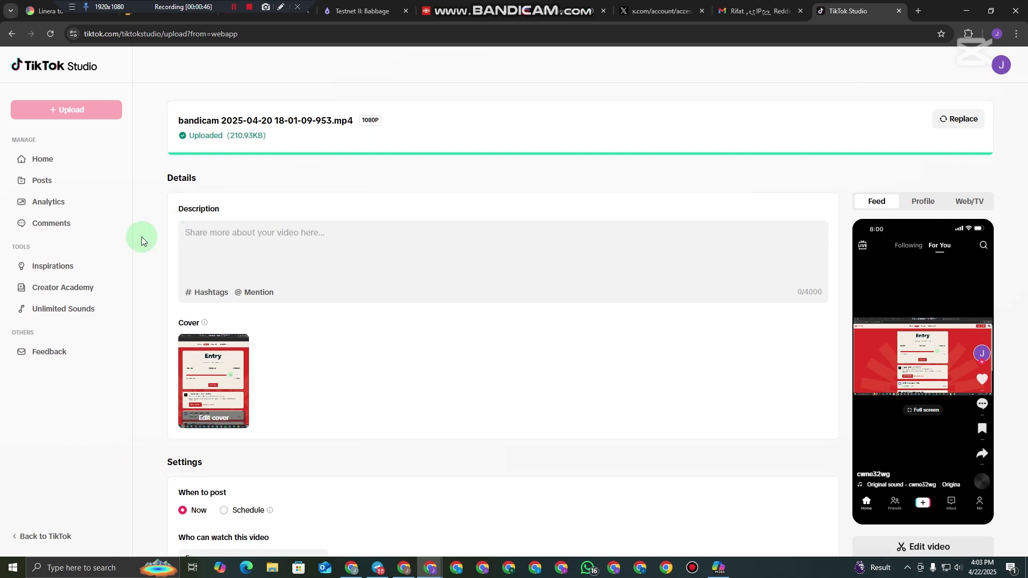
pyautogui.write('n')
pyautogui.press('BackSpace')
pyautogui.click(455, 11)
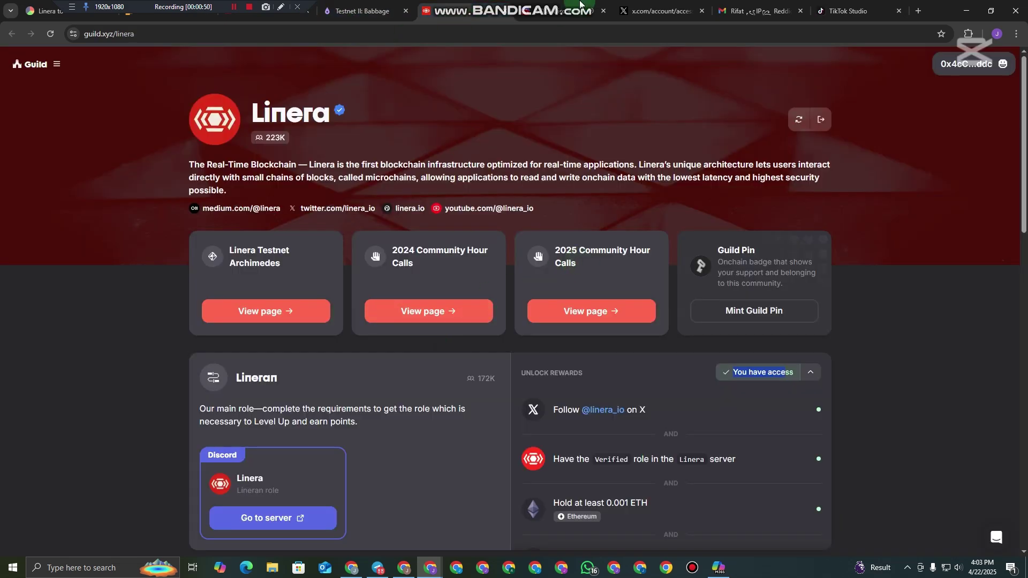
pyautogui.moveTo(153, 6); pyautogui.dragTo(219, 4)
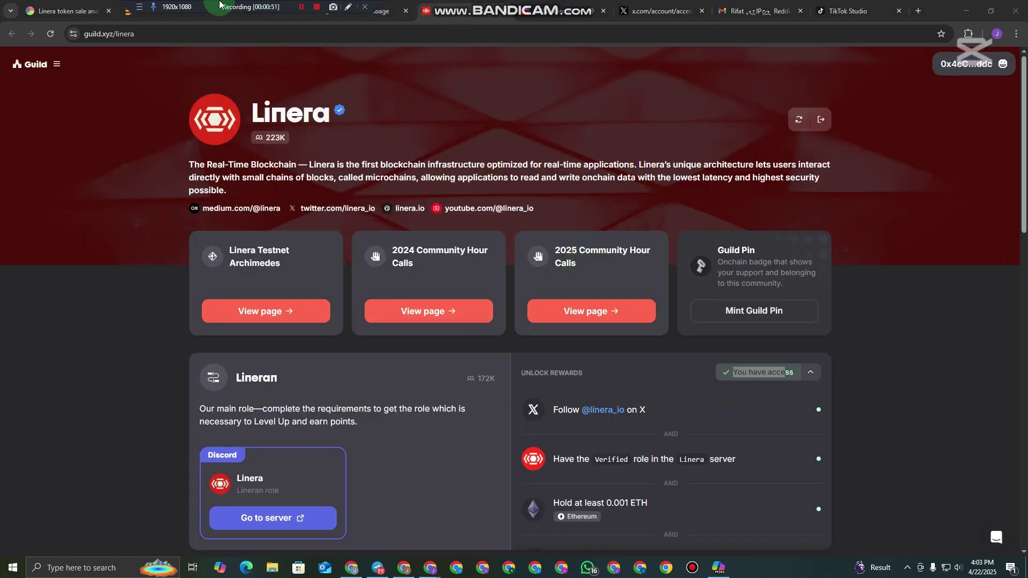
pyautogui.click(370, 11)
pyautogui.scroll(1, 430, 219)
pyautogui.scroll(-1, 430, 219)
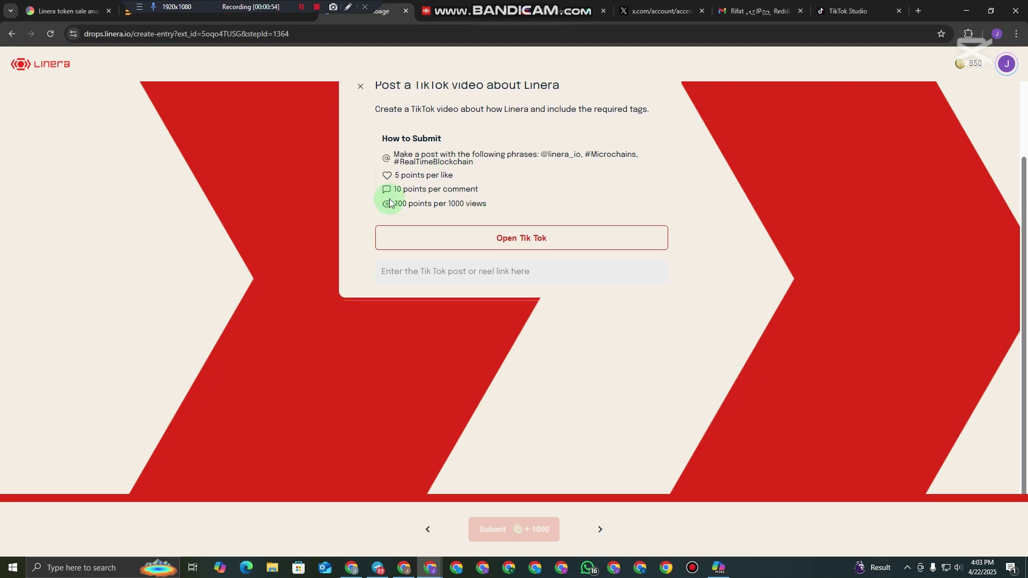
pyautogui.doubleClick(544, 154)
pyautogui.moveTo(601, 154); pyautogui.dragTo(649, 164)
pyautogui.hotkey('ctrl', 'c')
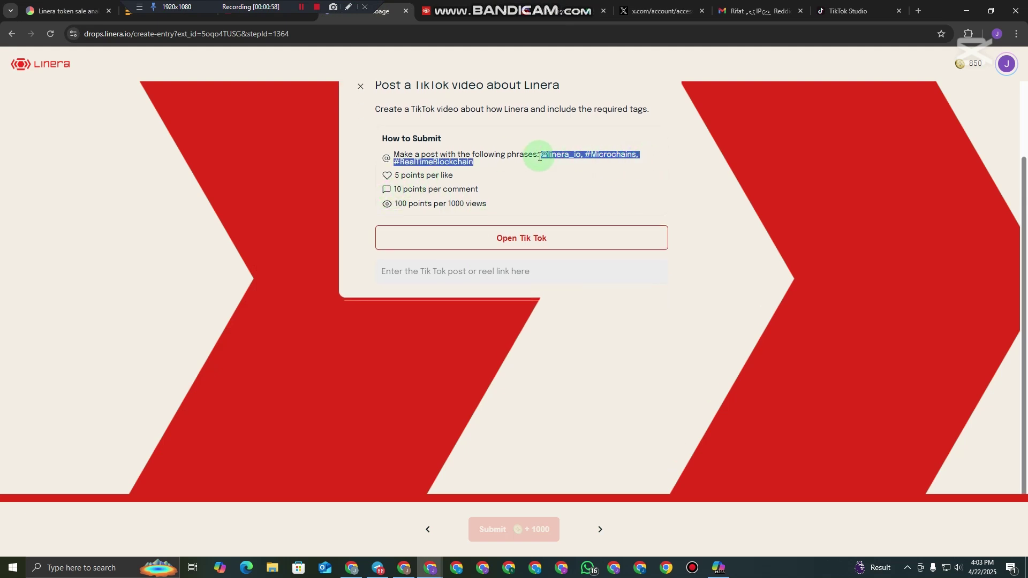
pyautogui.click(613, 231)
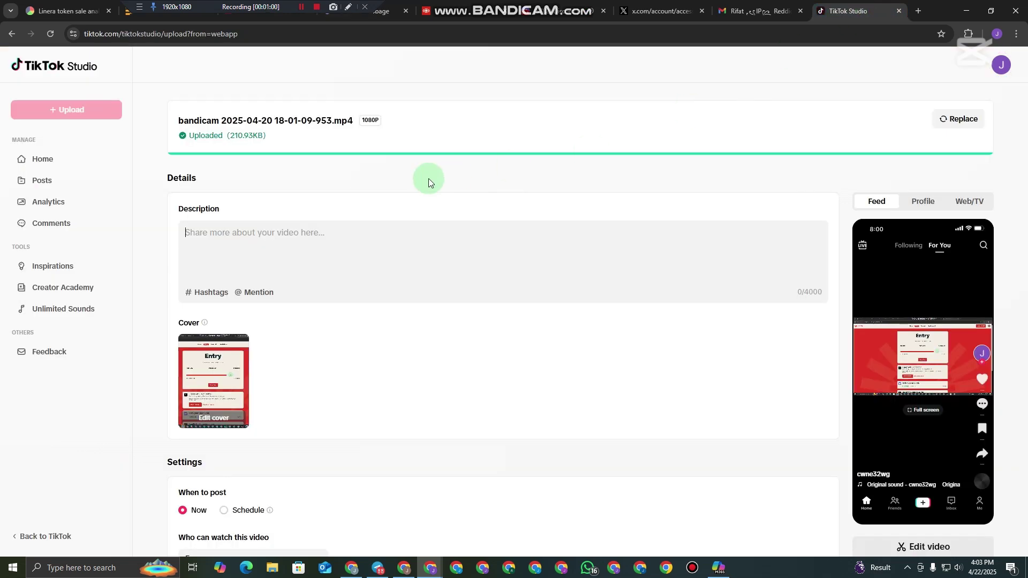
pyautogui.hotkey('ctrl', 'v')
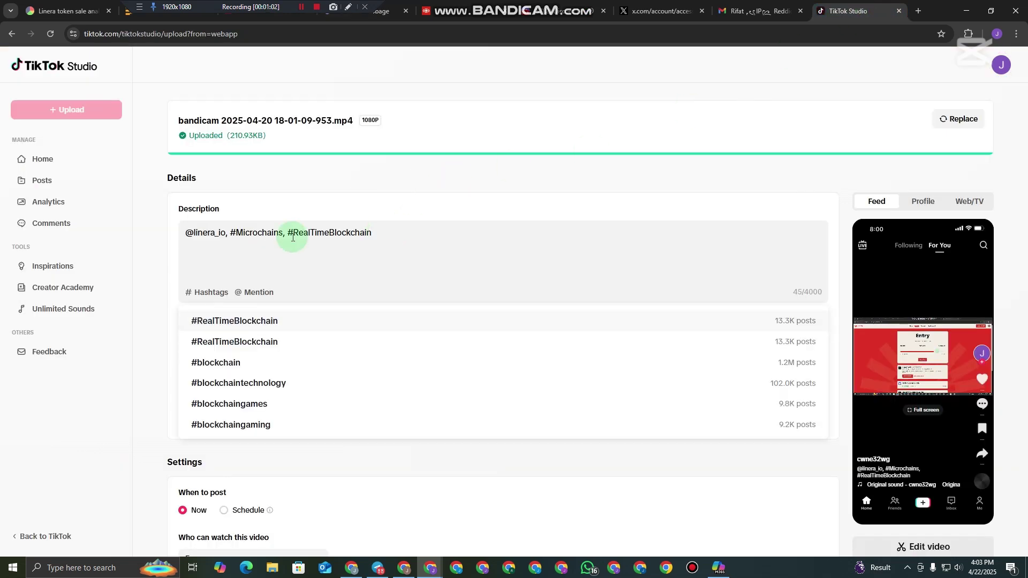
pyautogui.scroll(-1, 345, 241)
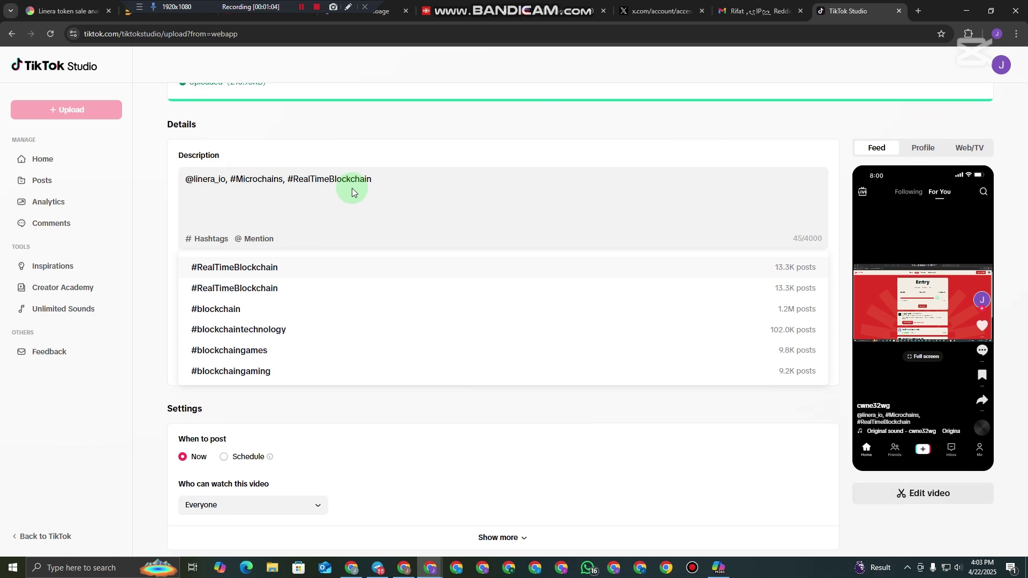
pyautogui.scroll(-3, 353, 182)
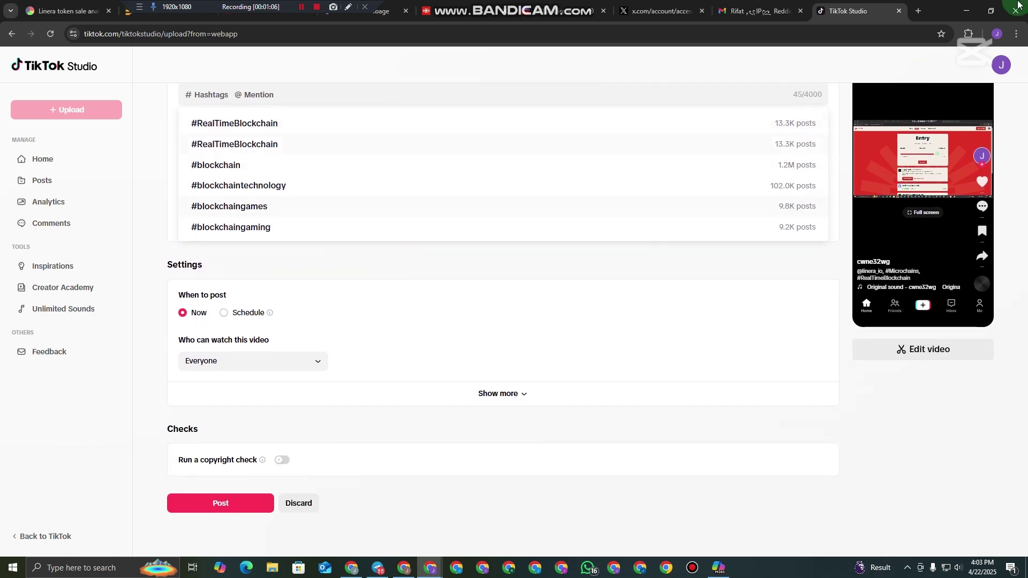
pyautogui.click(387, 18)
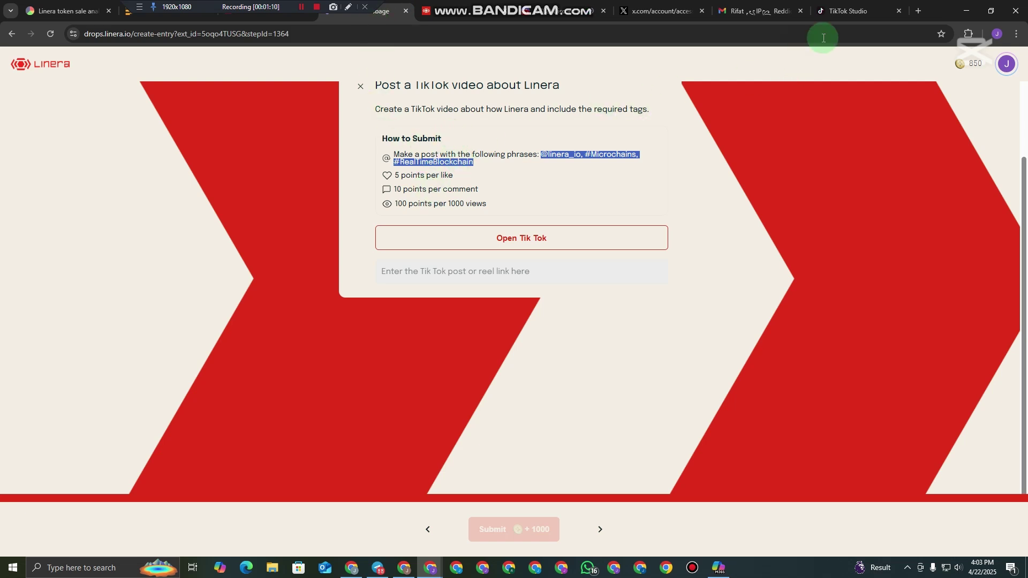
pyautogui.click(835, 13)
# Step: Set the audience of the TikTok video to Everyone and post it
pyautogui.click(234, 506)
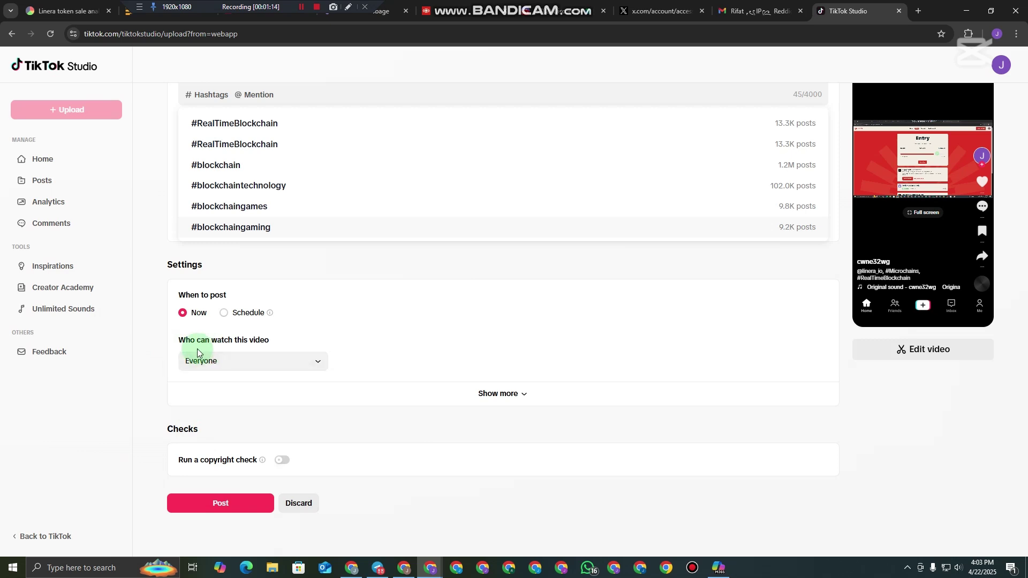
pyautogui.click(264, 364)
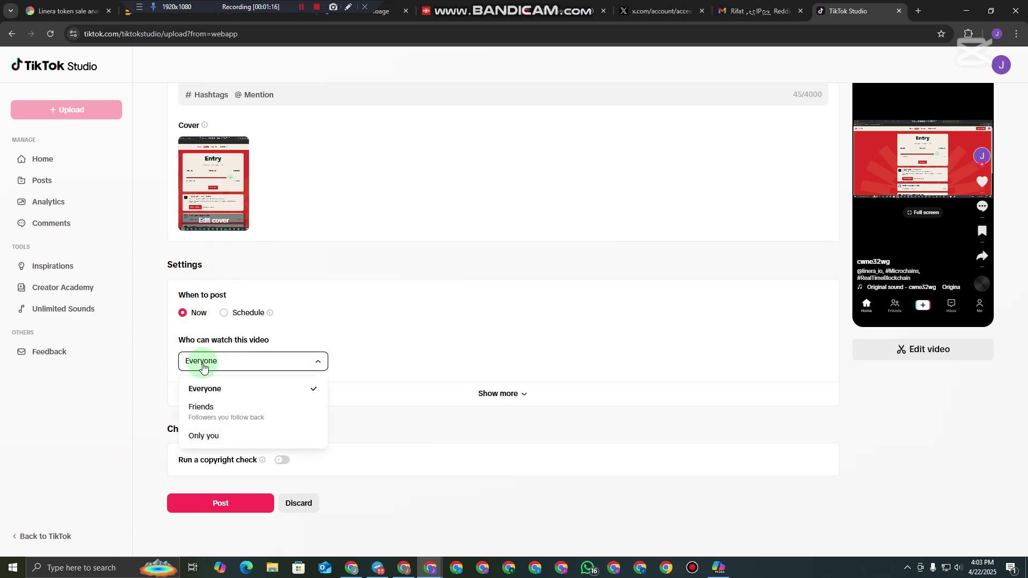
pyautogui.click(205, 389)
pyautogui.click(231, 505)
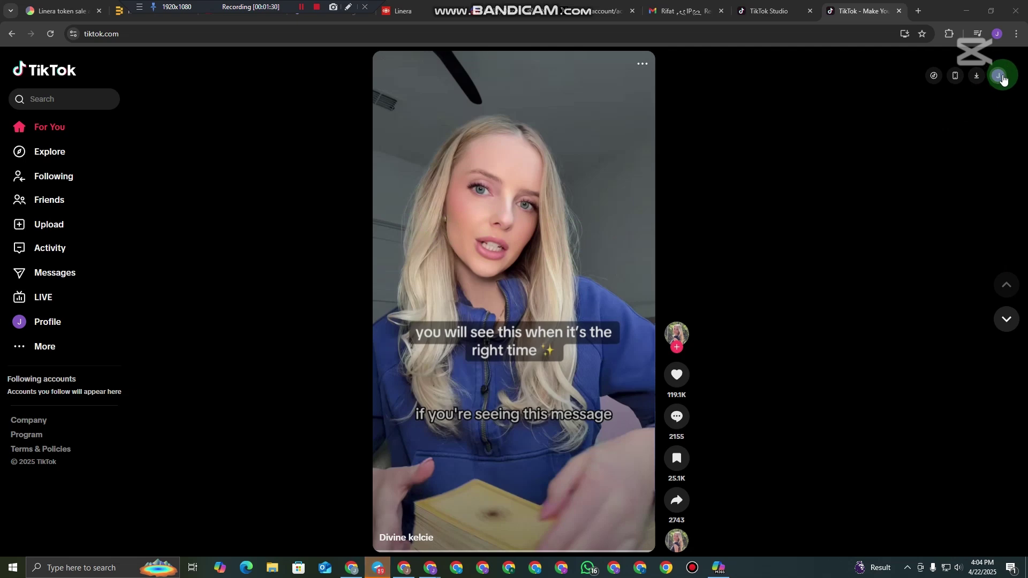
# Step: Open the newly posted Linera video from the TikTok profile and copy its link
pyautogui.click(85, 323)
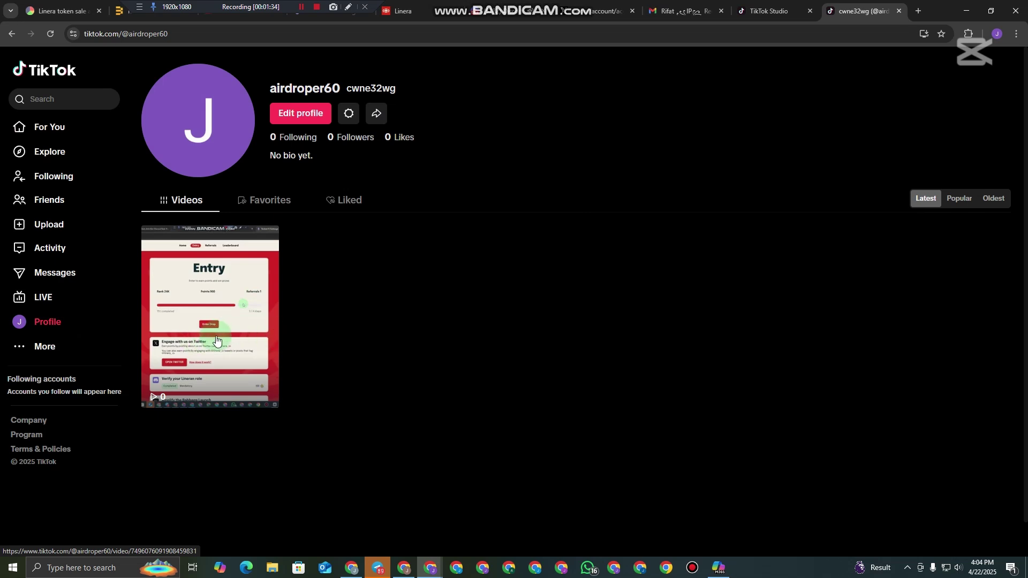
pyautogui.click(216, 341)
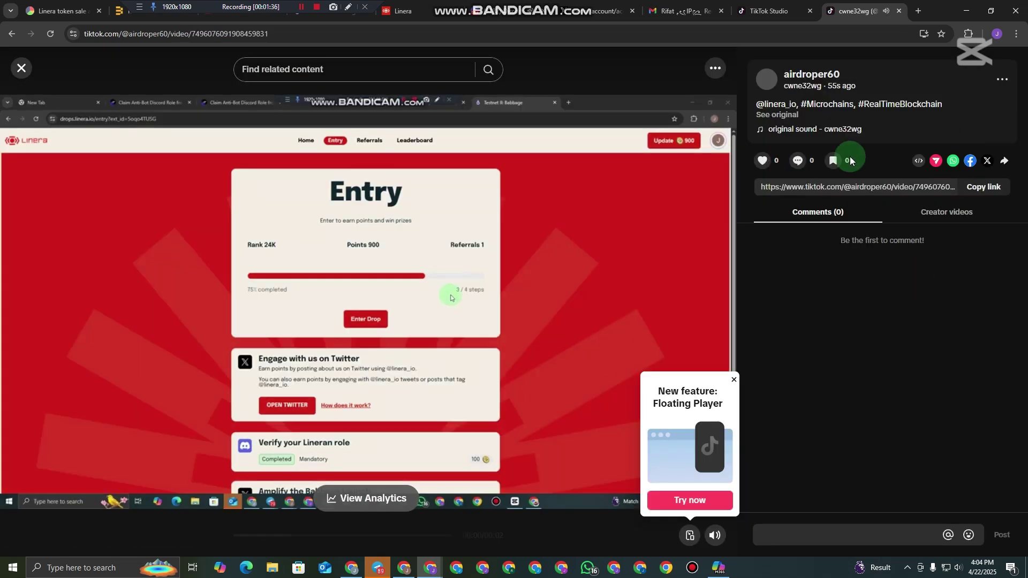
pyautogui.click(983, 187)
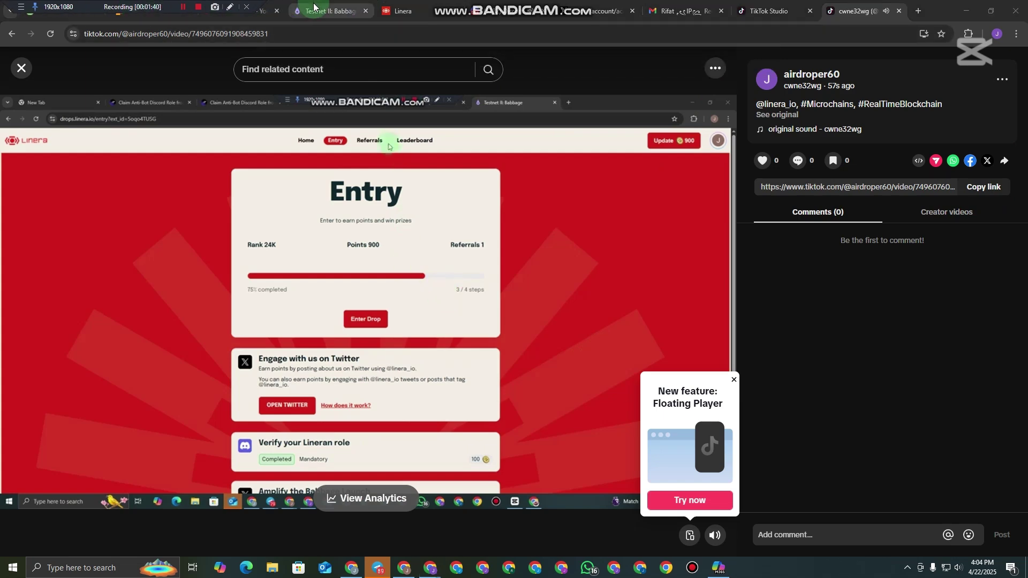
# Step: Submit the copied TikTok video link in Linera's "Post a TikTok video about Linera" quest
pyautogui.click(313, 6)
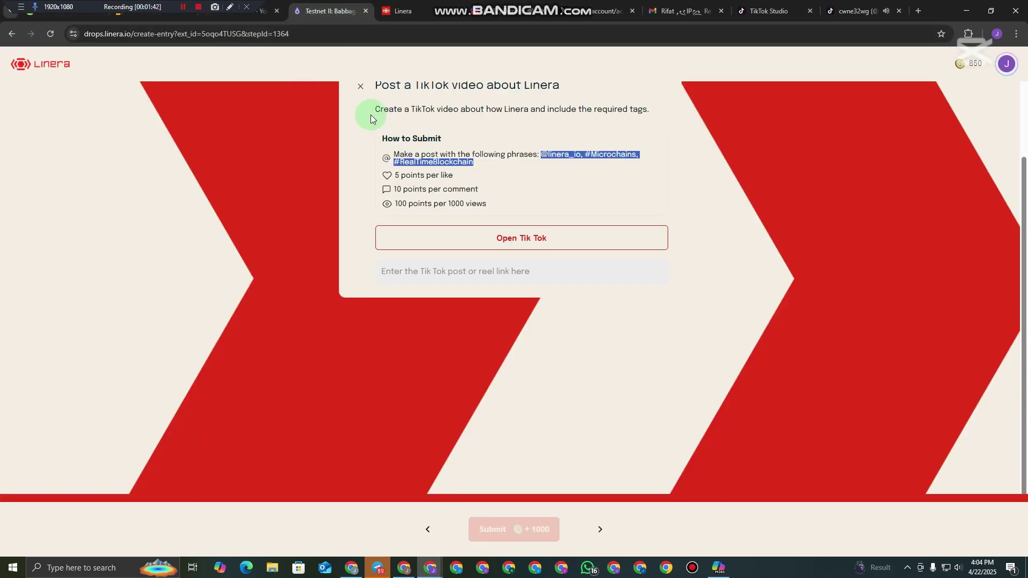
pyautogui.click(445, 269)
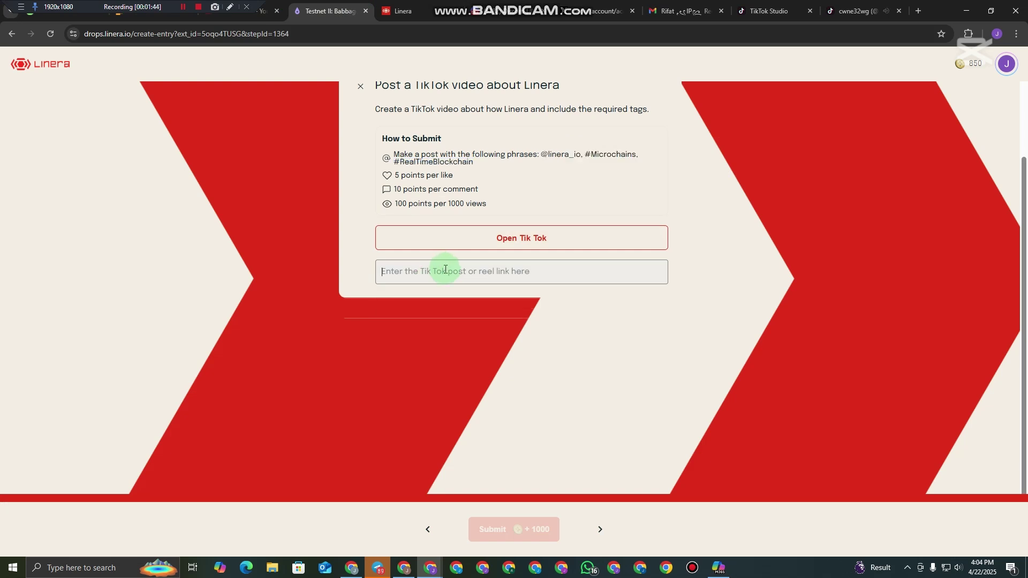
pyautogui.hotkey('ctrl', 'v')
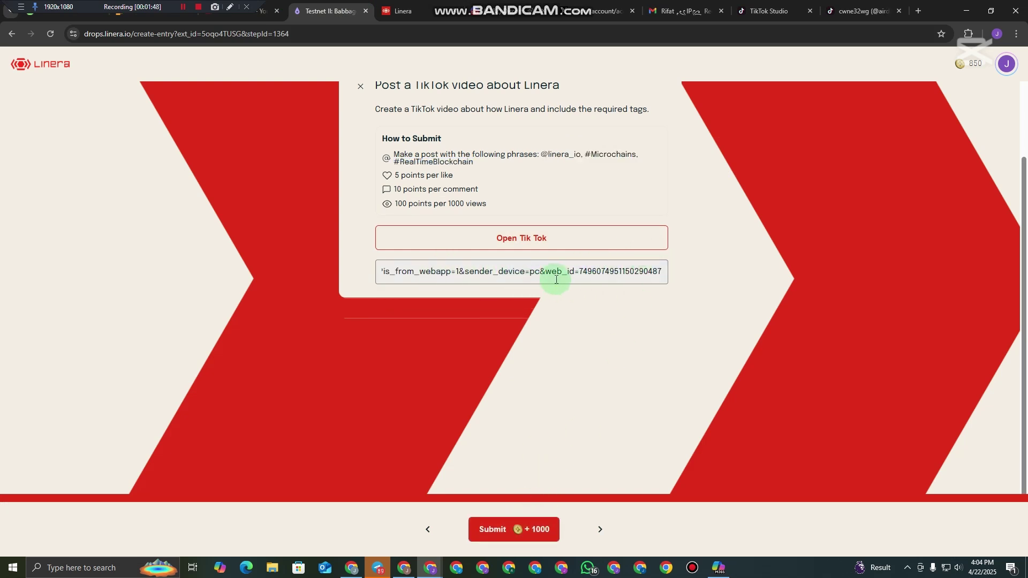
pyautogui.click(523, 538)
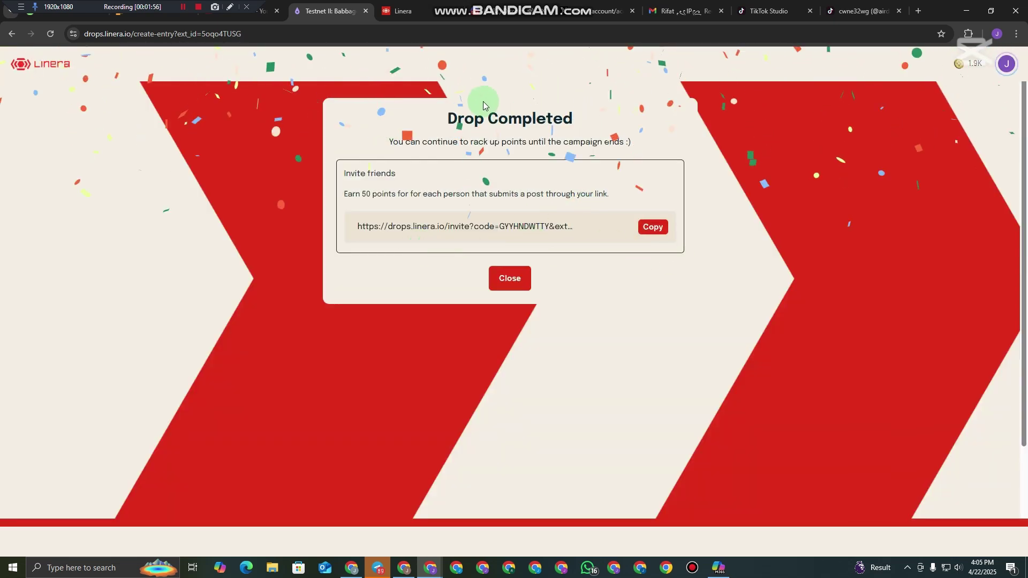
# Step: Copy the friend invitation link and close the Drop Completed dialog
pyautogui.click(647, 234)
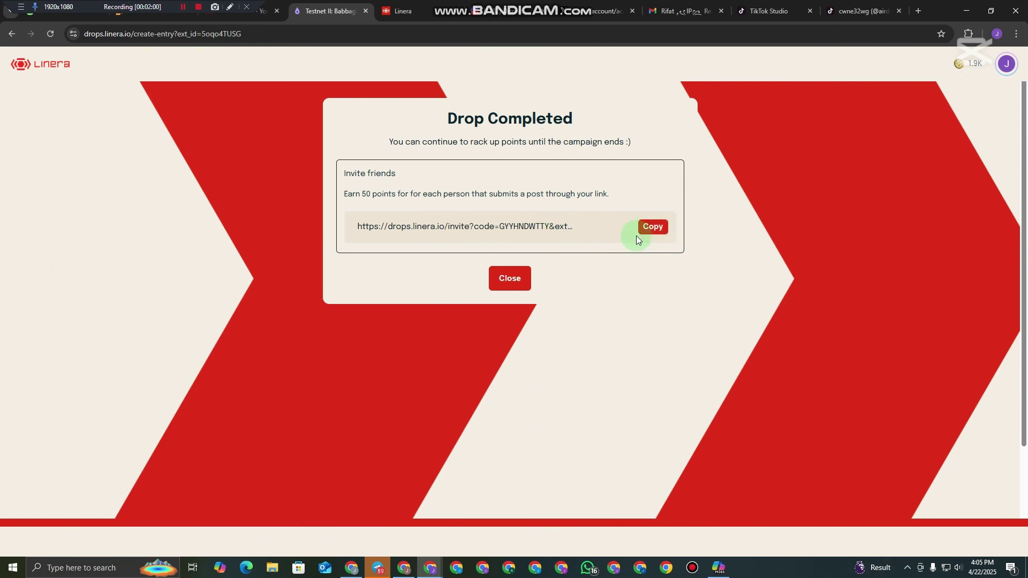
pyautogui.click(528, 279)
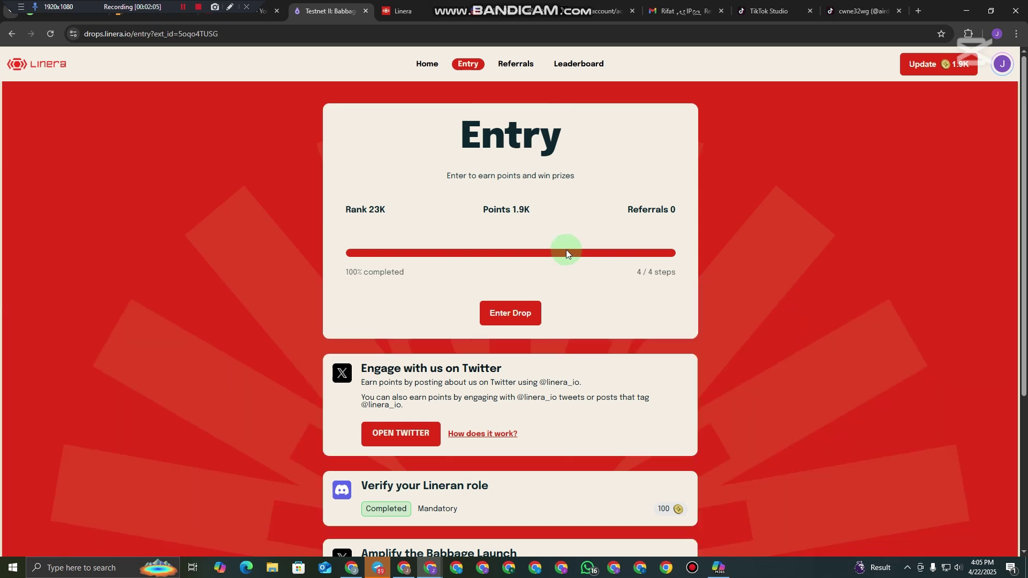
pyautogui.scroll(-5, 546, 294)
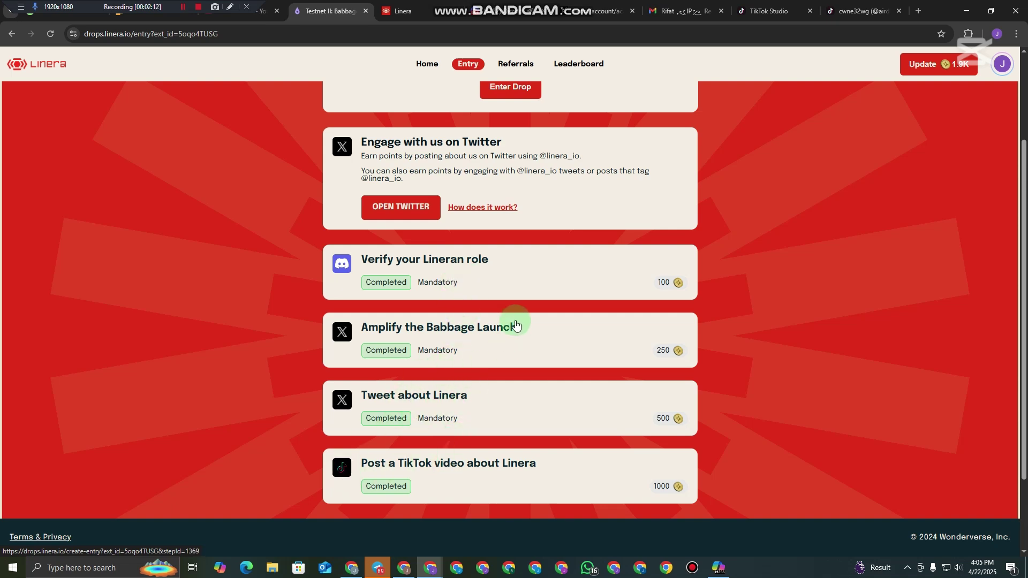
pyautogui.scroll(5, 513, 321)
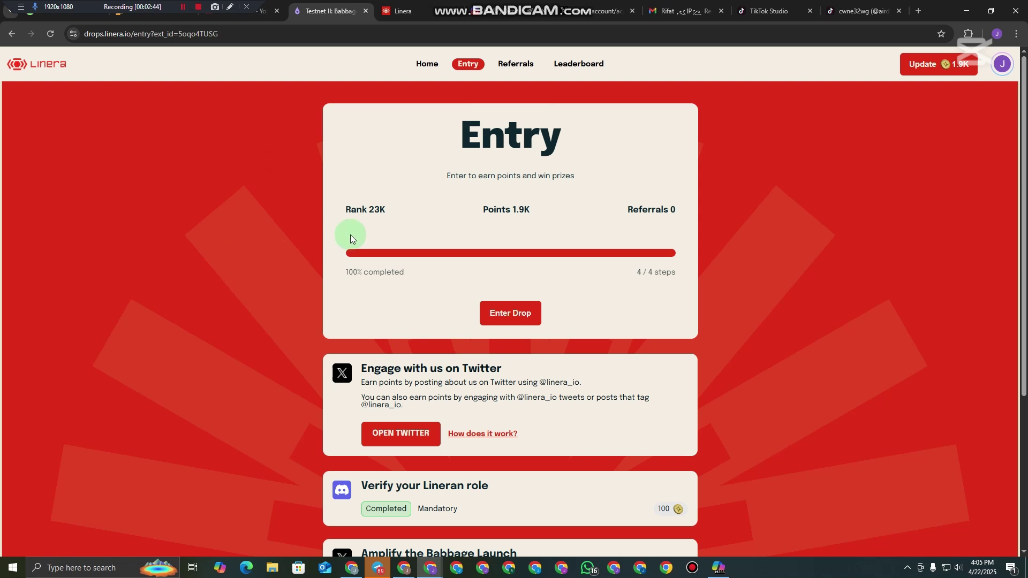
pyautogui.scroll(-1, 353, 241)
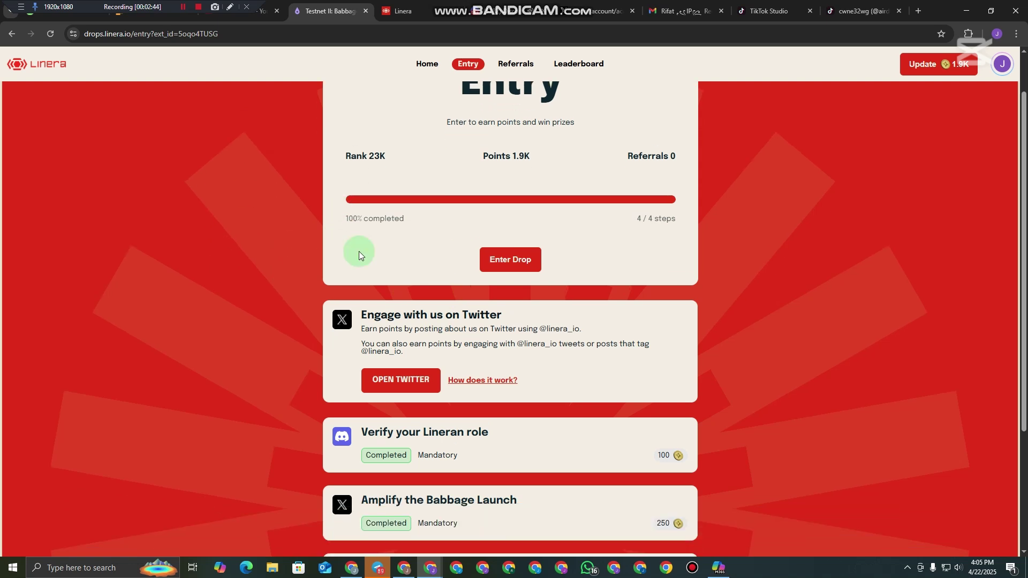
pyautogui.click(481, 382)
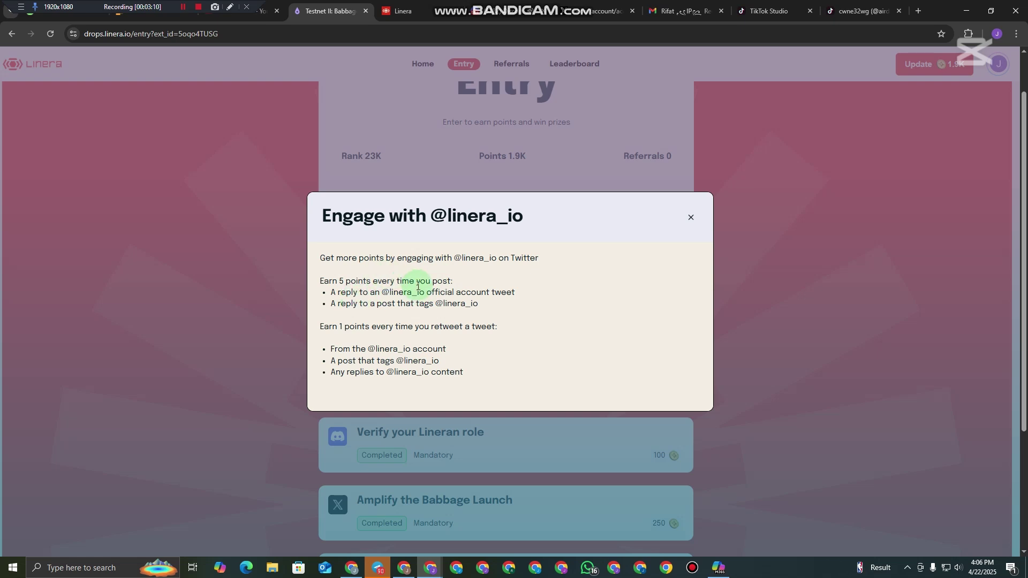
pyautogui.click(185, 11)
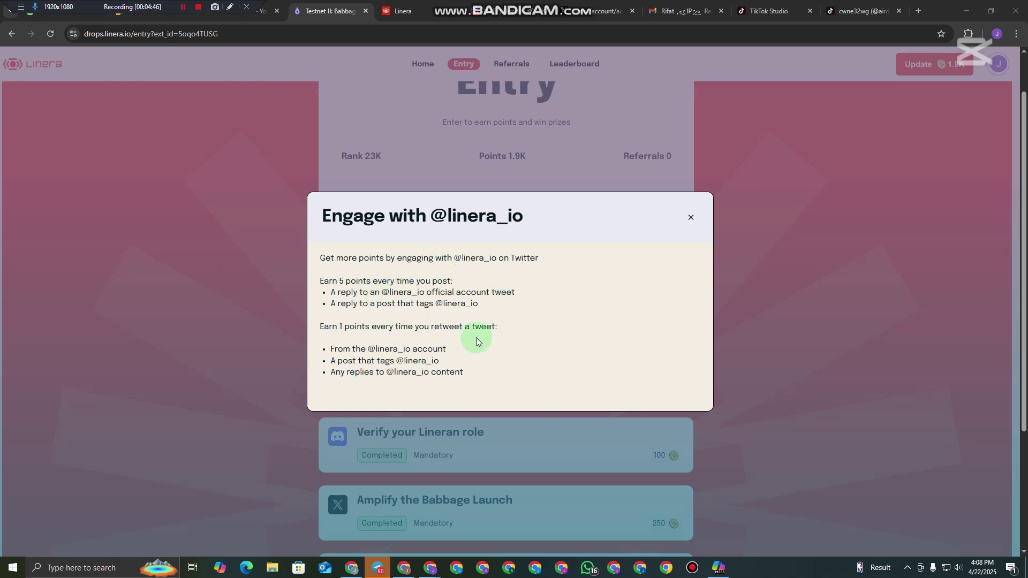
pyautogui.click(692, 220)
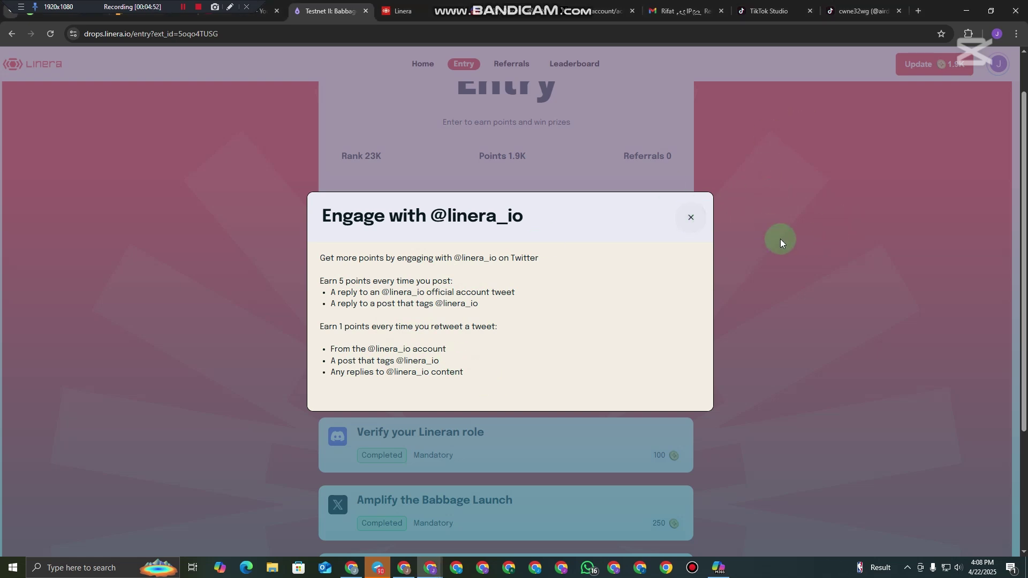
# Step: Reload the Linera Entry page and check the refreshed progress
pyautogui.scroll(1, 161, 107)
pyautogui.click(48, 34)
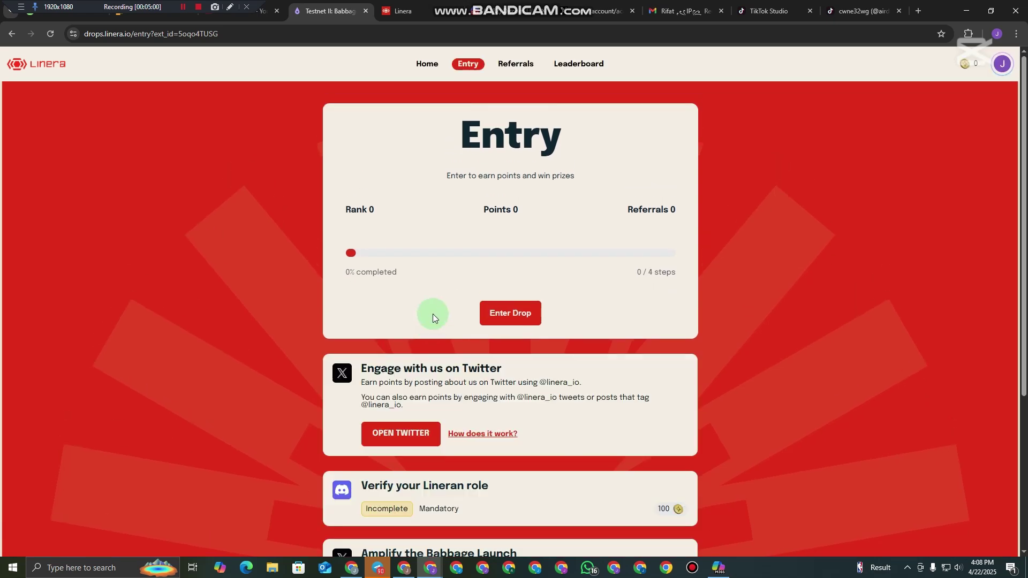
pyautogui.scroll(-2, 483, 330)
pyautogui.scroll(2, 500, 260)
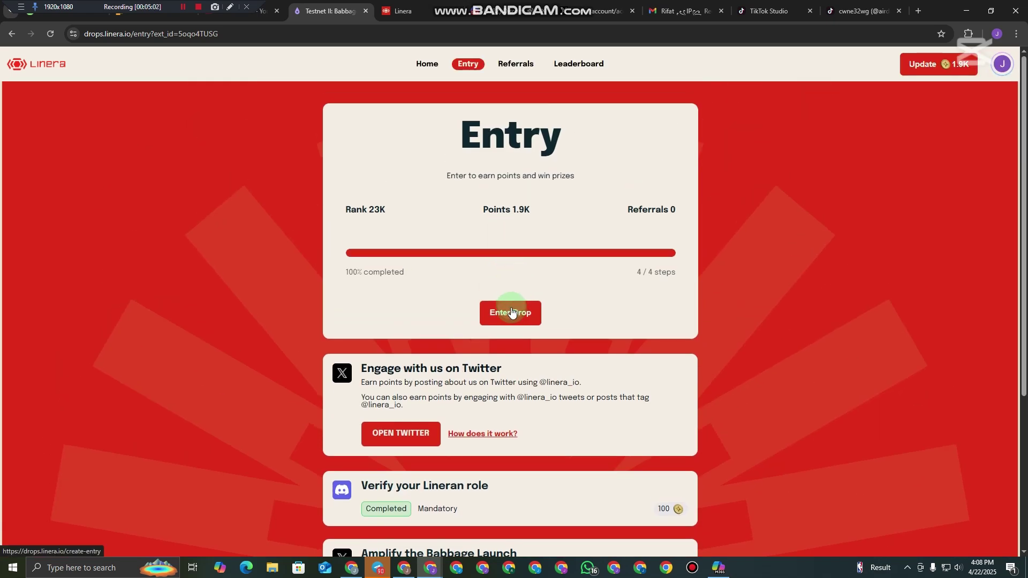
# Step: Look through the drop's steps up to the TikTok quest, close them and review the quest list on the Entry page
pyautogui.click(509, 312)
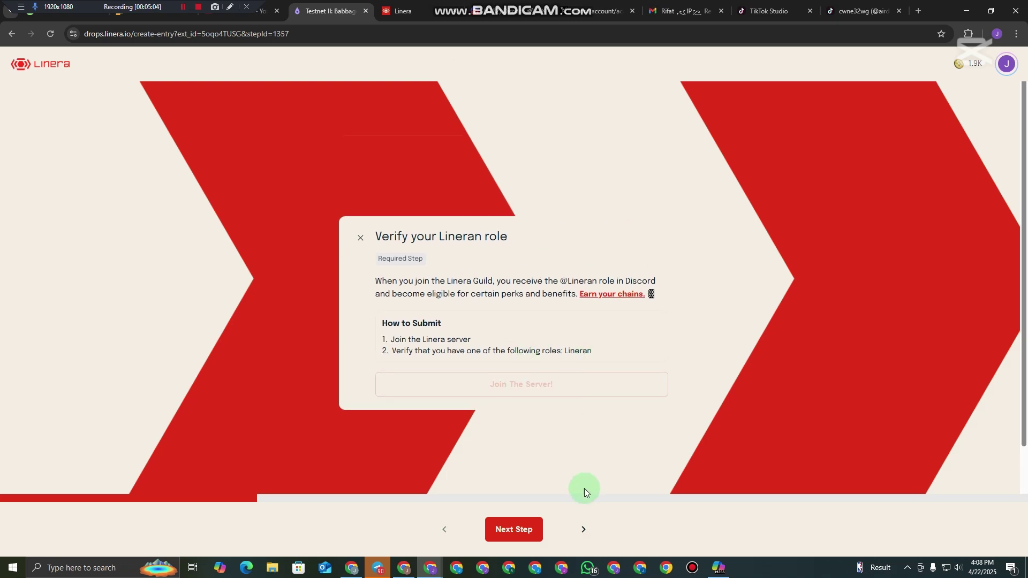
pyautogui.click(583, 529)
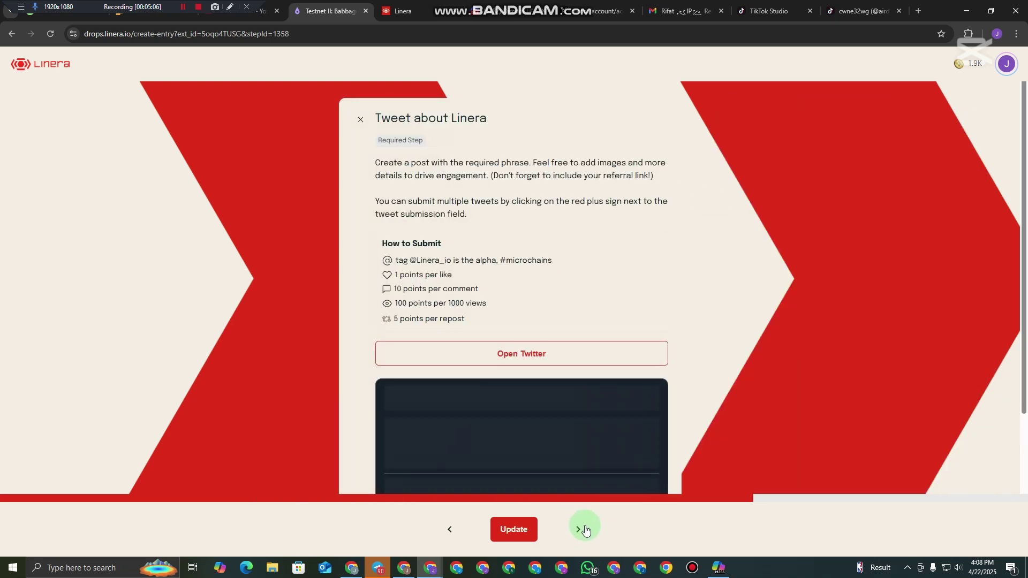
pyautogui.click(583, 529)
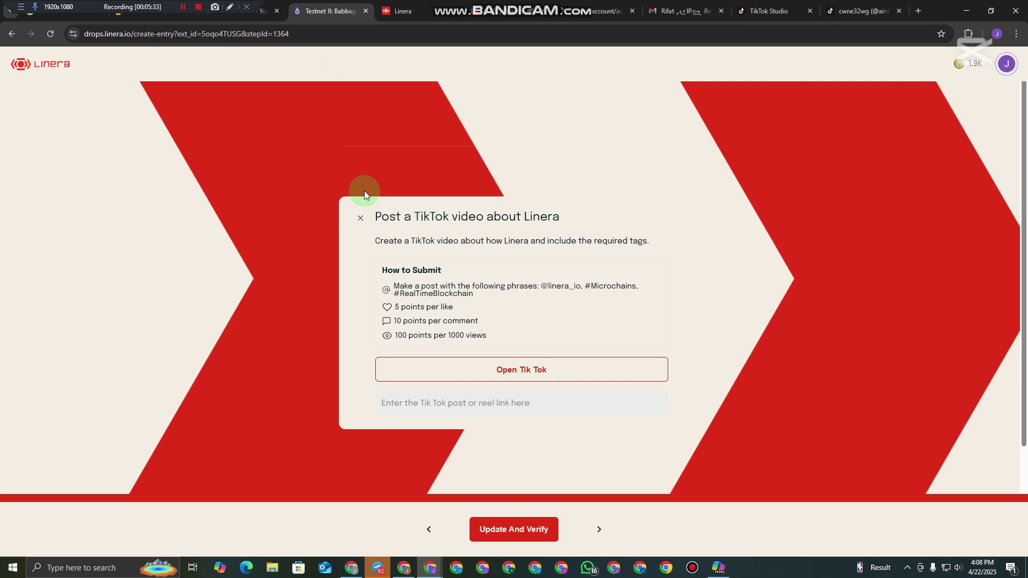
pyautogui.click(360, 217)
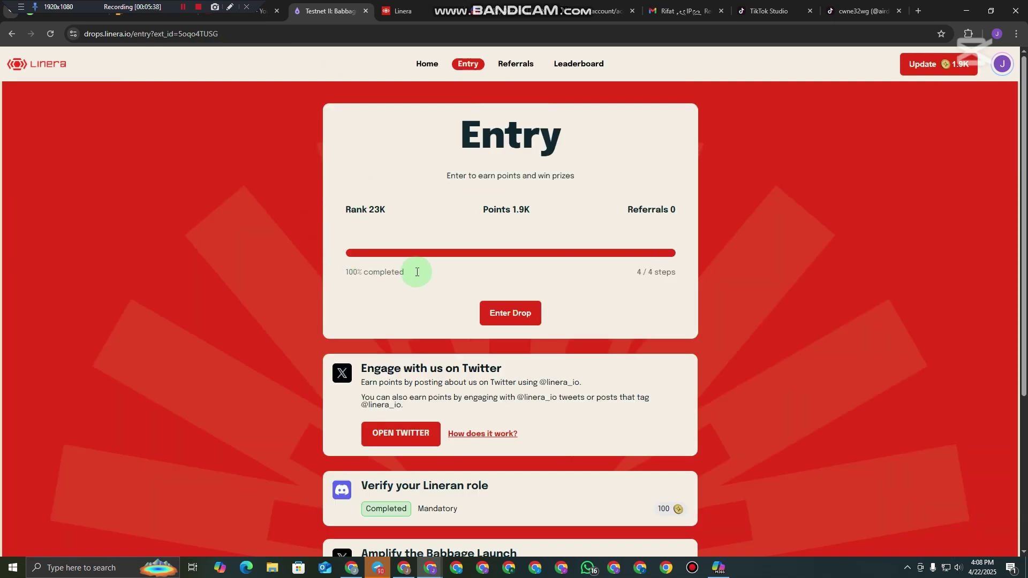
pyautogui.scroll(-1, 678, 197)
pyautogui.scroll(1, 600, 246)
pyautogui.scroll(-2, 648, 225)
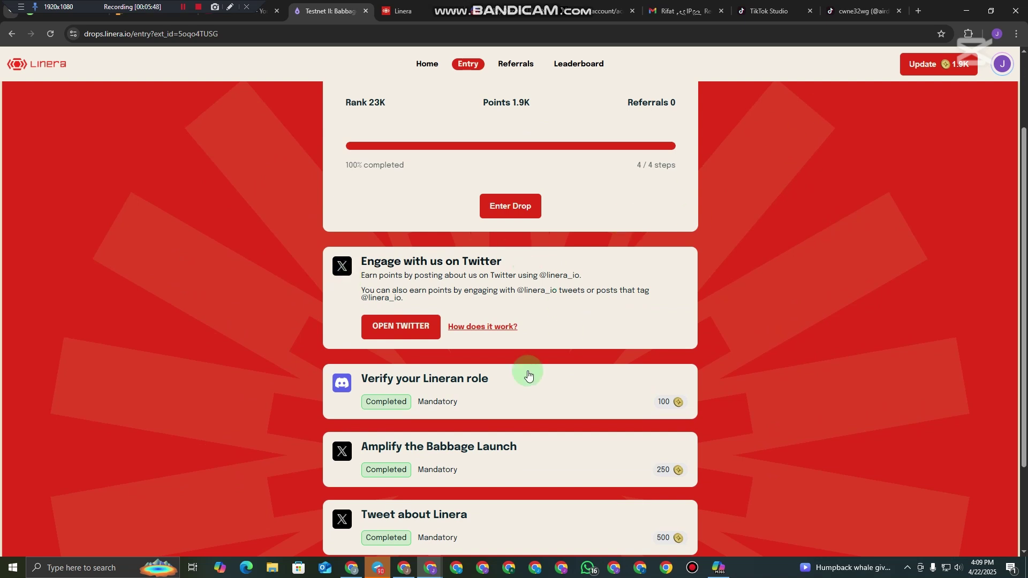
# Step: Search Google for "twitter" in a new tab, open X and start a new post
pyautogui.click(918, 11)
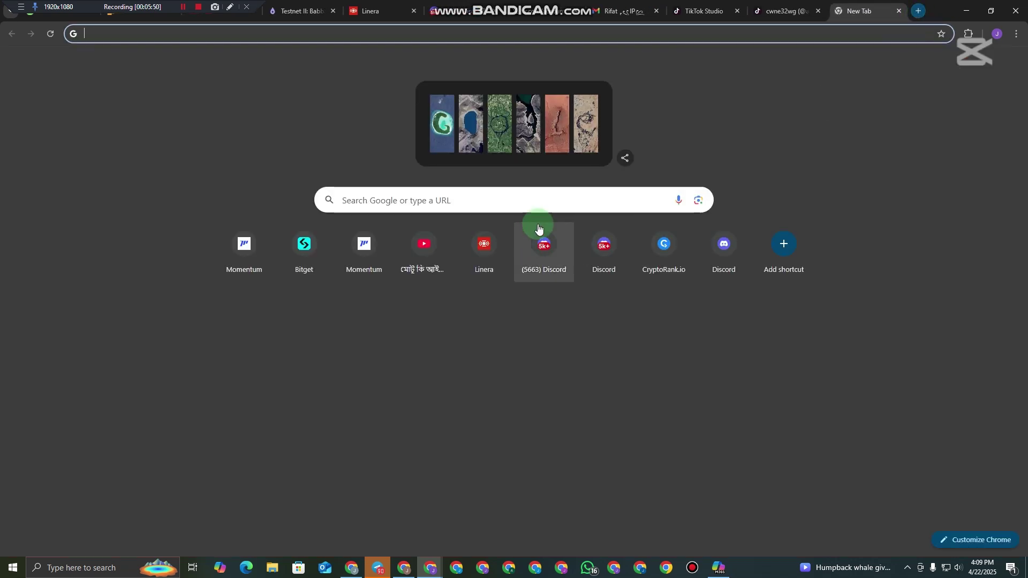
pyautogui.click(539, 201)
pyautogui.write('tw')
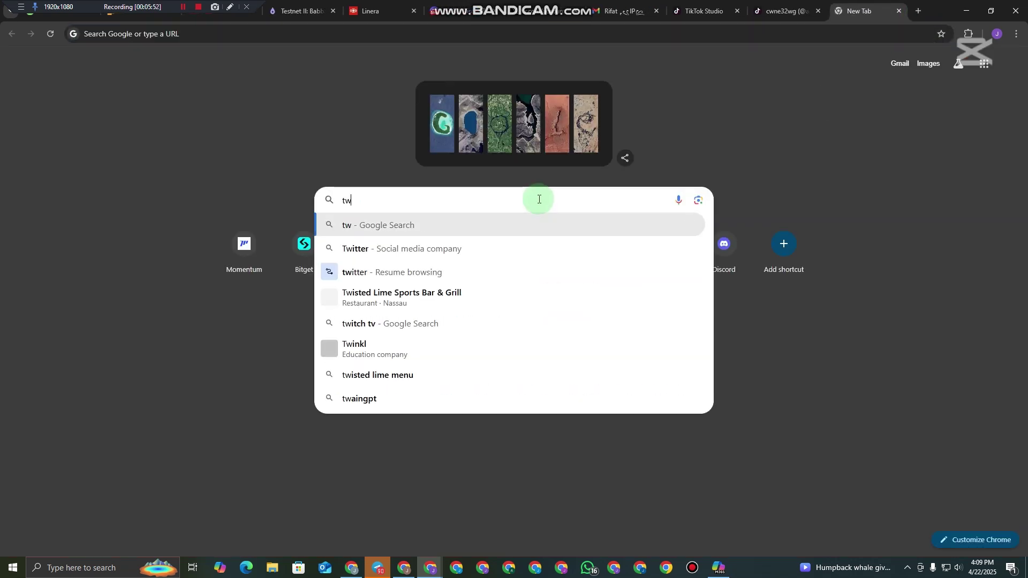
pyautogui.press('Escape')
pyautogui.write('twi')
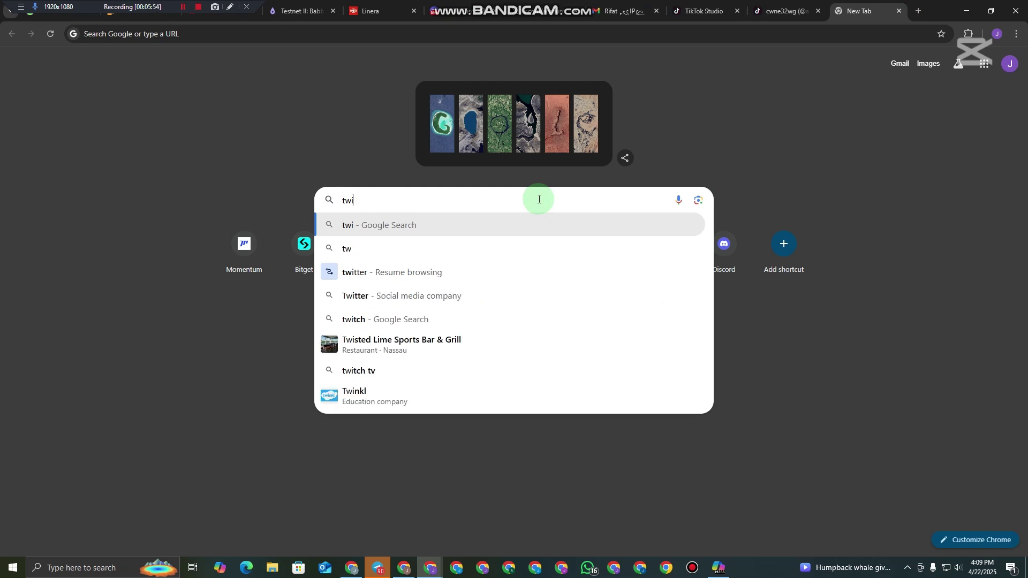
pyautogui.click(443, 249)
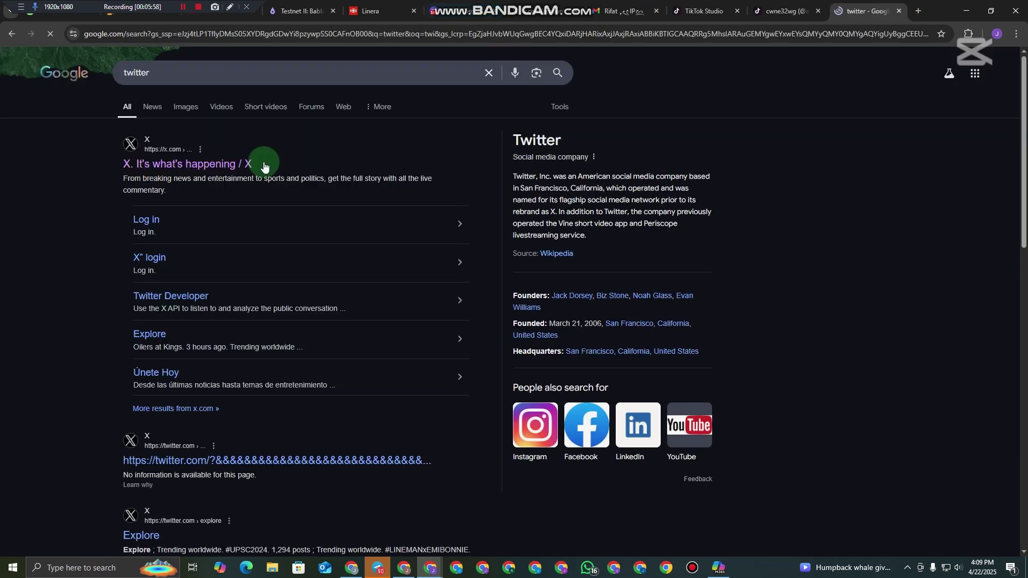
pyautogui.click(199, 162)
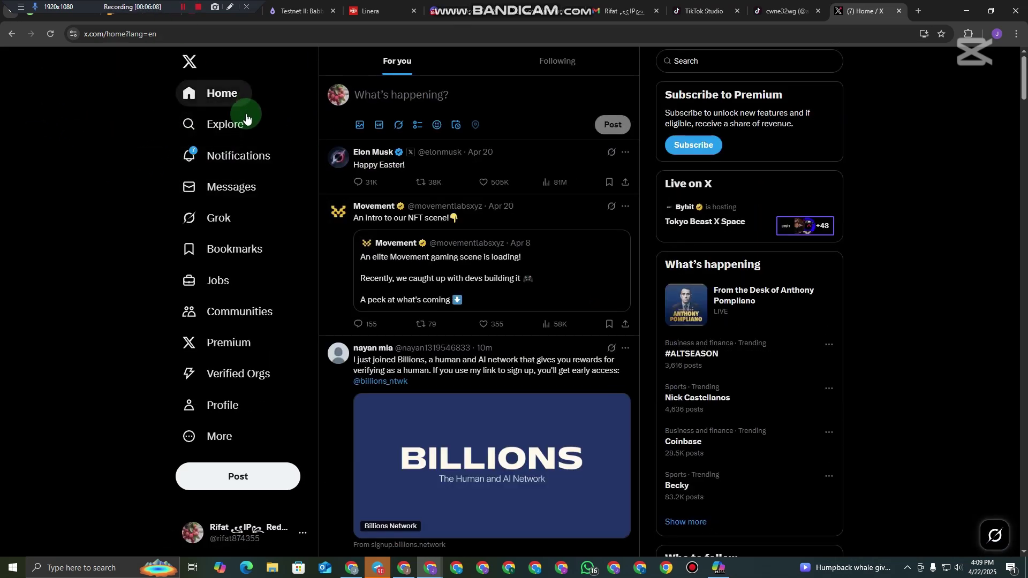
pyautogui.click(405, 97)
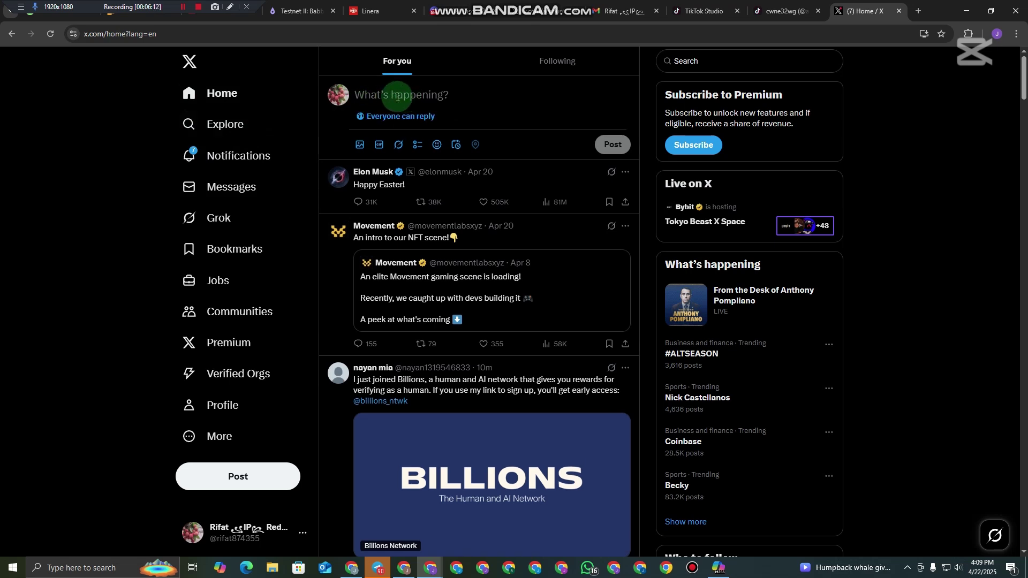
pyautogui.write('L')
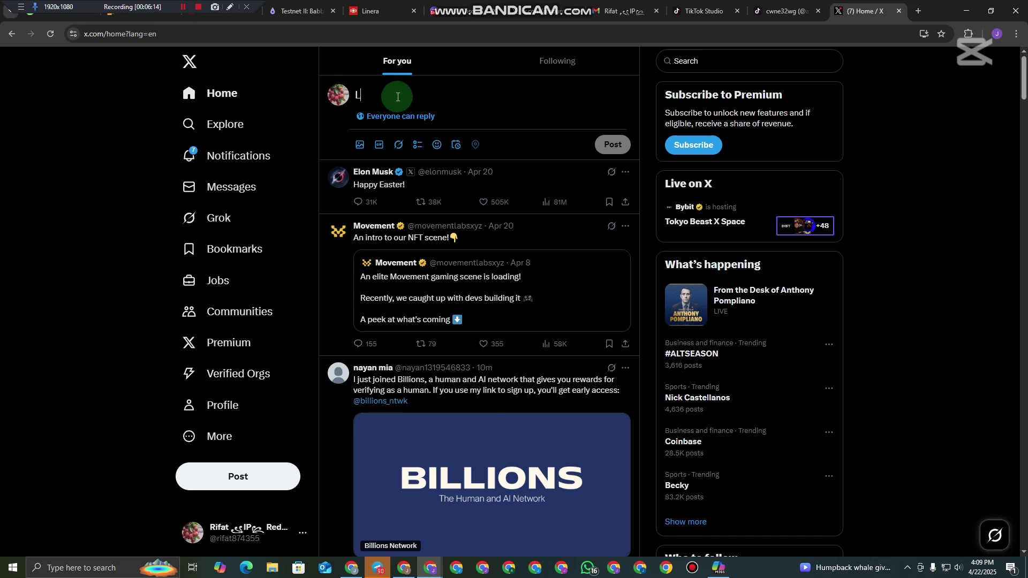
pyautogui.write('inera')
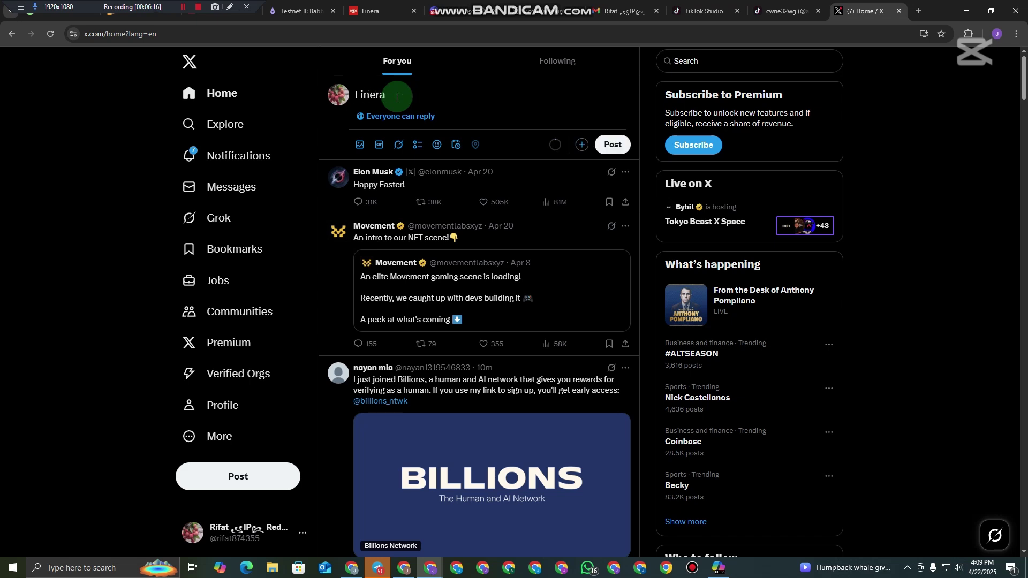
pyautogui.press('BackSpace')
pyautogui.press('BackSpace')
pyautogui.press('BackSpace')
pyautogui.press('BackSpace')
pyautogui.press('BackSpace')
pyautogui.press('BackSpace')
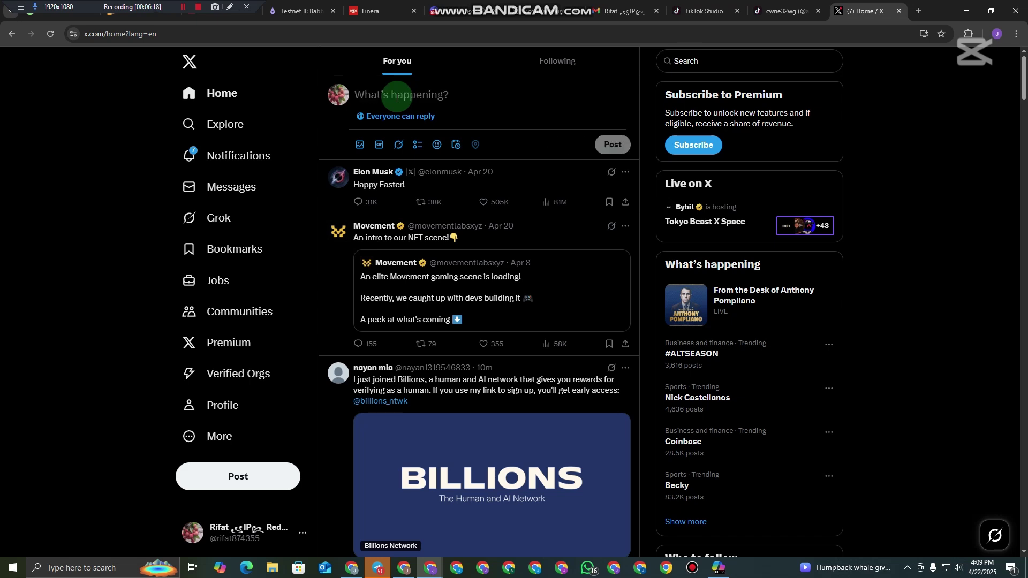
# Step: Write "Nice Project" in the new post, followed by a blank line and the text "join n now:-"
pyautogui.write('Nice ')
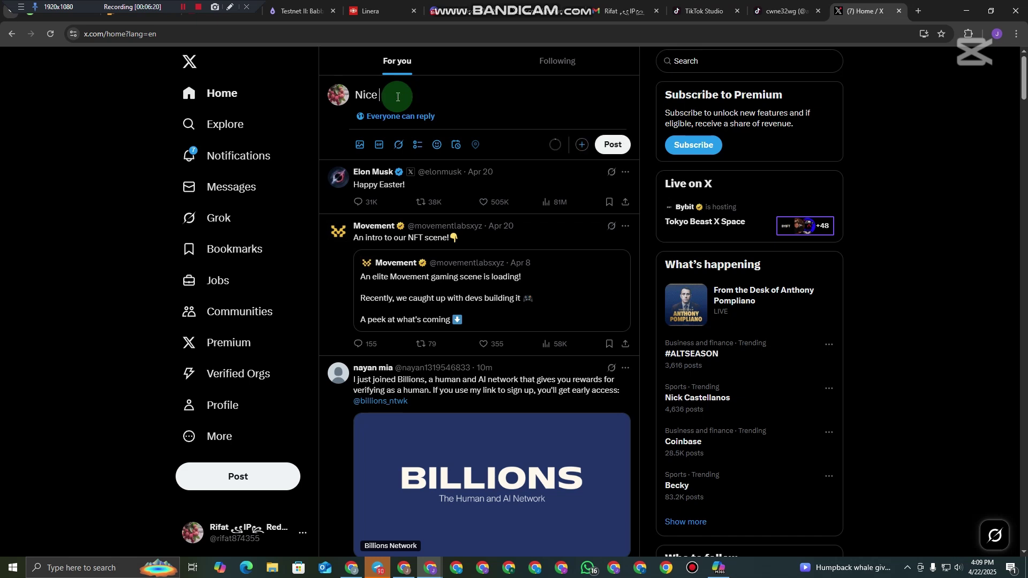
pyautogui.write('Project')
pyautogui.press('Return')
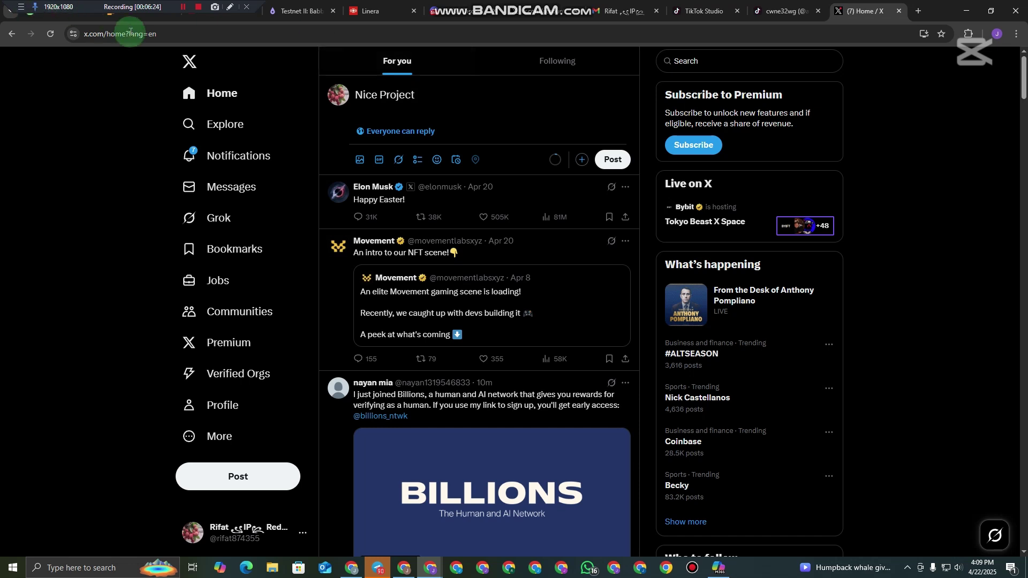
pyautogui.click(183, 9)
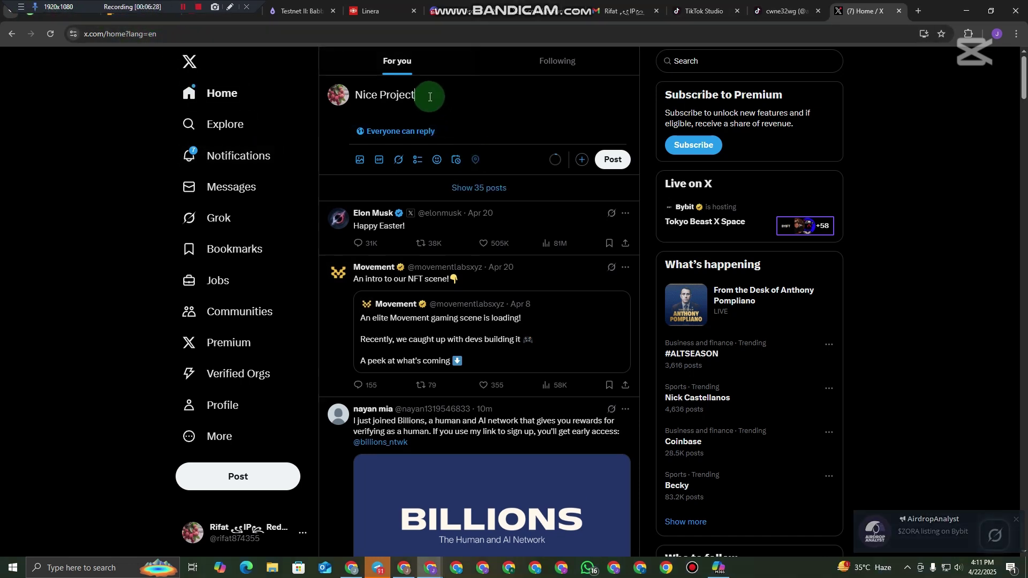
pyautogui.press('Return')
pyautogui.press('Return')
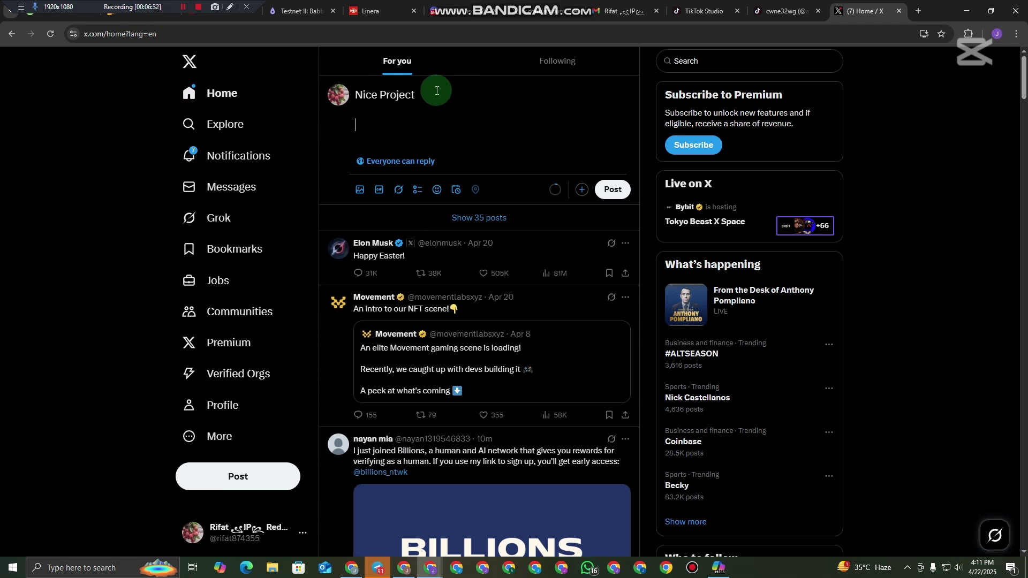
pyautogui.write('join n now:-')
pyautogui.press('super+v')
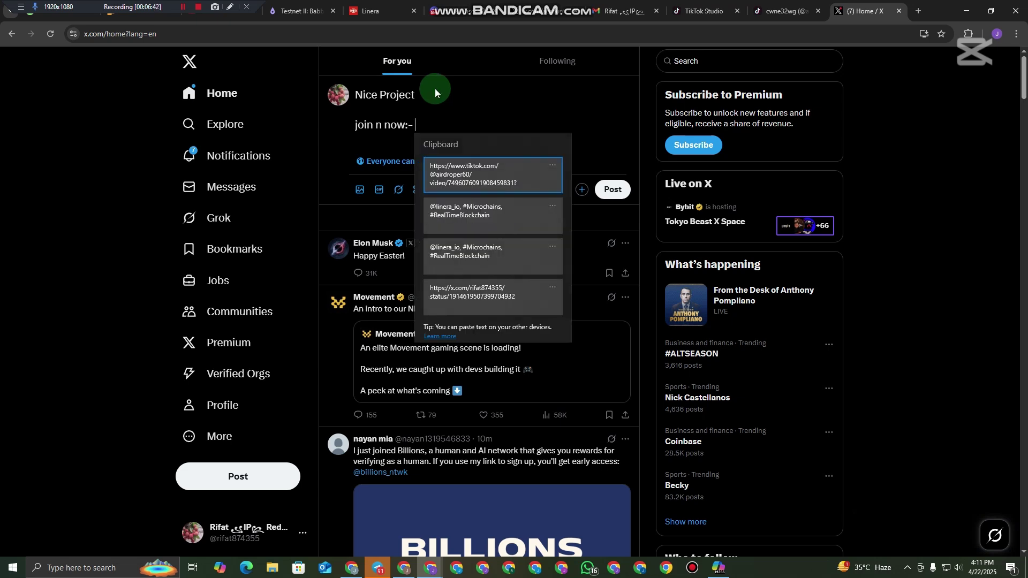
pyautogui.press('Escape')
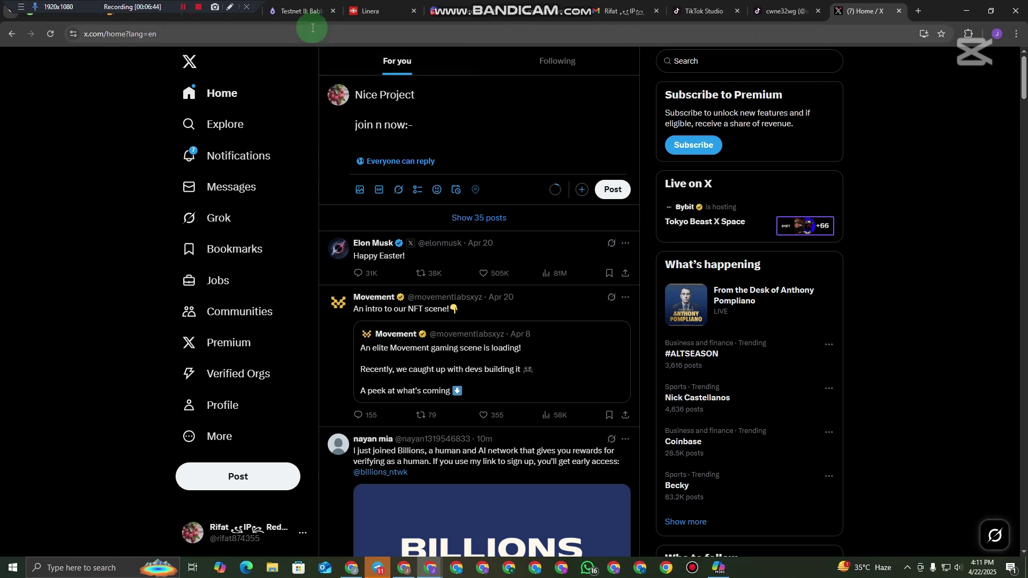
# Step: Switch to the Linera Drops site and copy the personal invite link from its Referrals page
pyautogui.click(305, 12)
pyautogui.scroll(2, 704, 213)
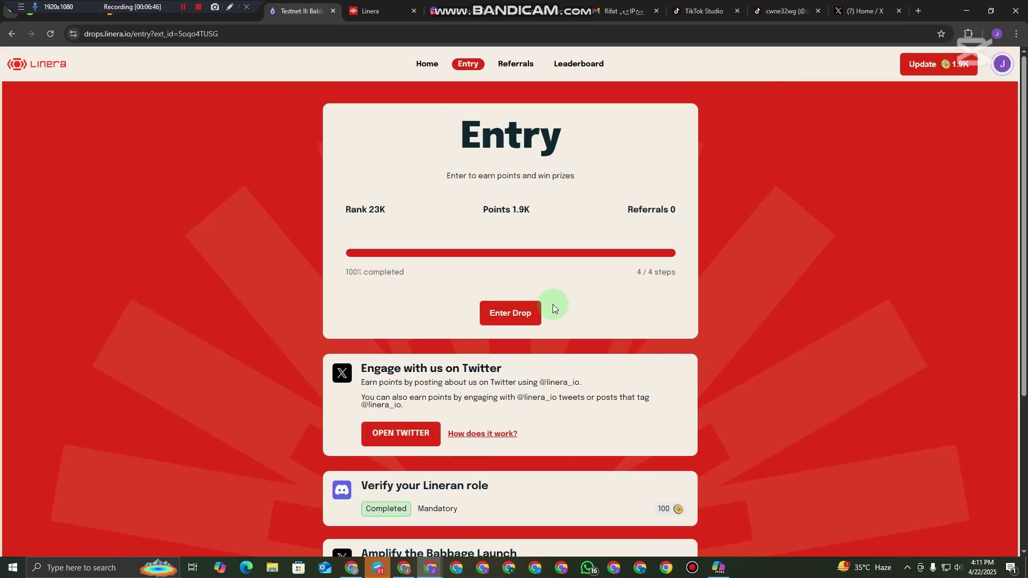
pyautogui.click(517, 65)
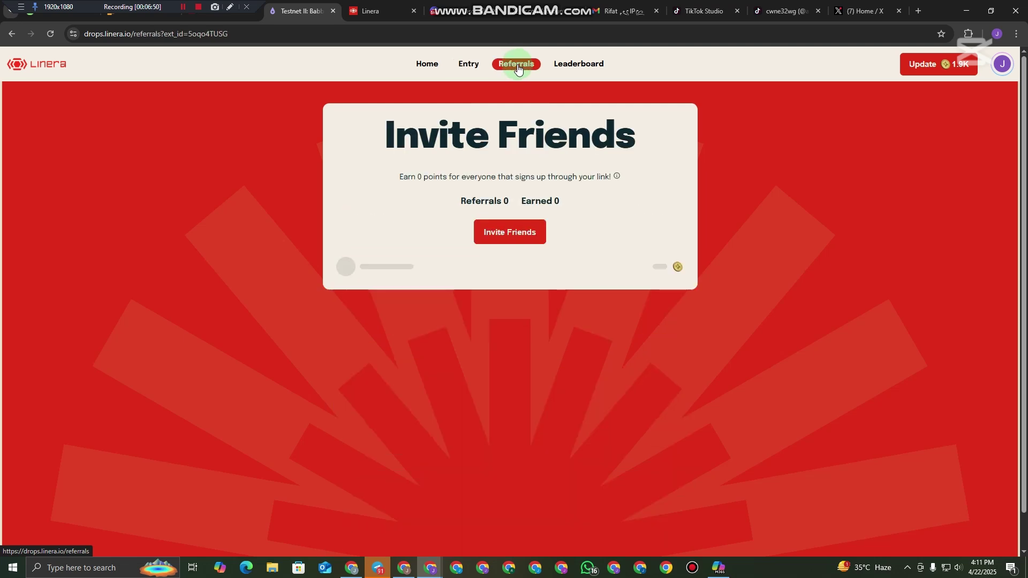
pyautogui.click(522, 235)
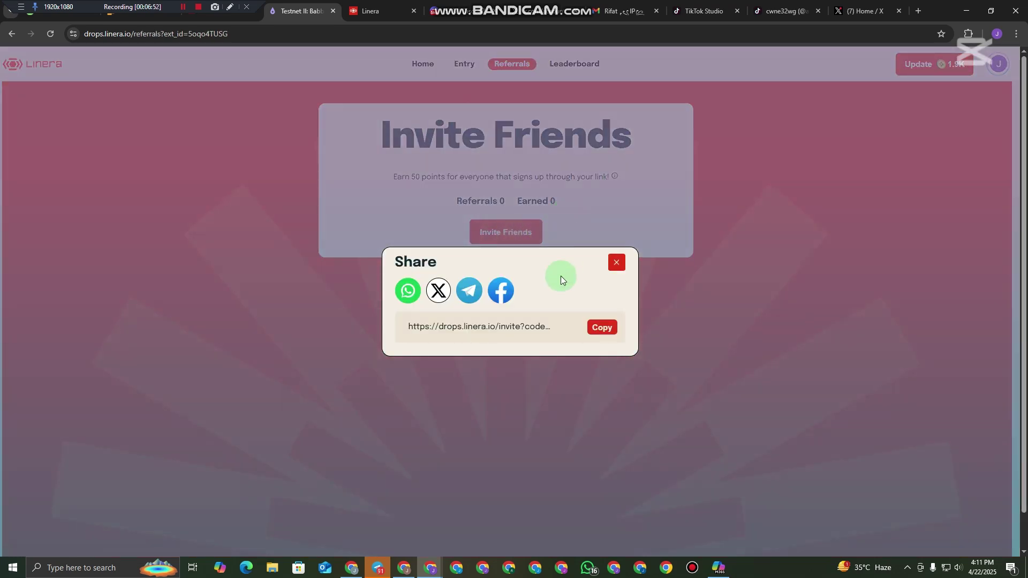
pyautogui.click(602, 329)
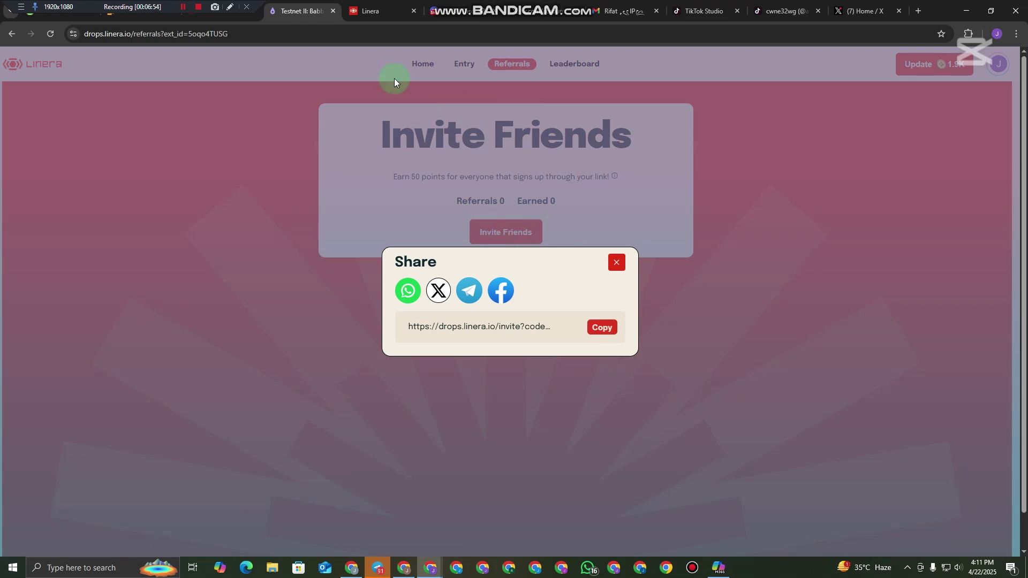
# Step: Return to the X draft and insert the copied invite link after "join n now:-", followed by a new line
pyautogui.click(856, 13)
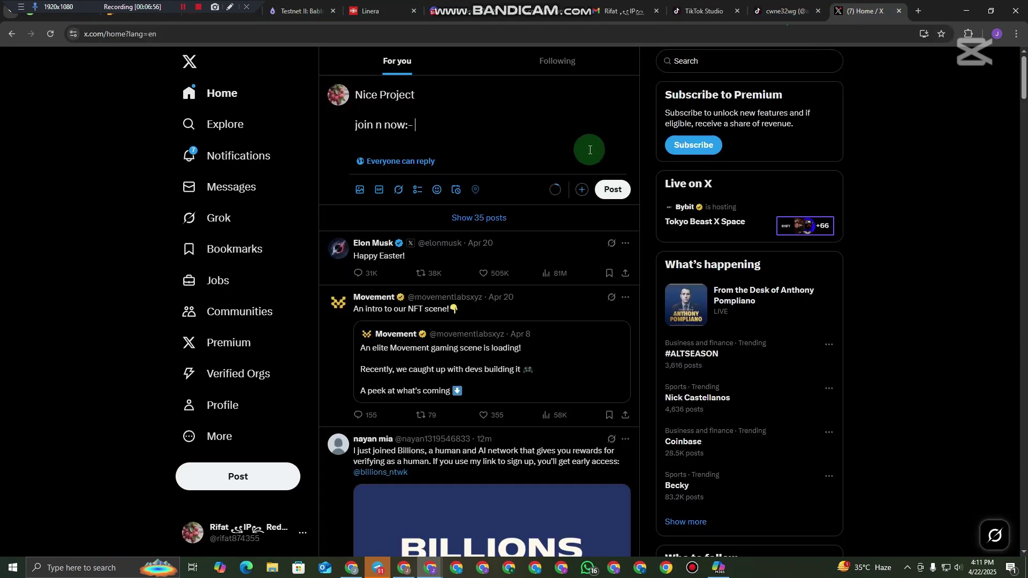
pyautogui.hotkey('ctrl', 'v')
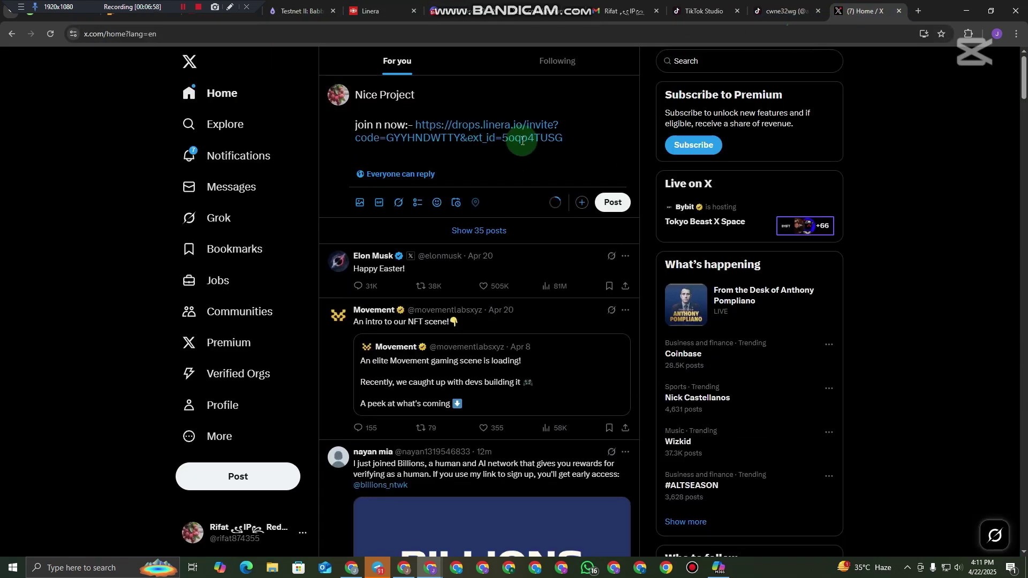
pyautogui.press('Return')
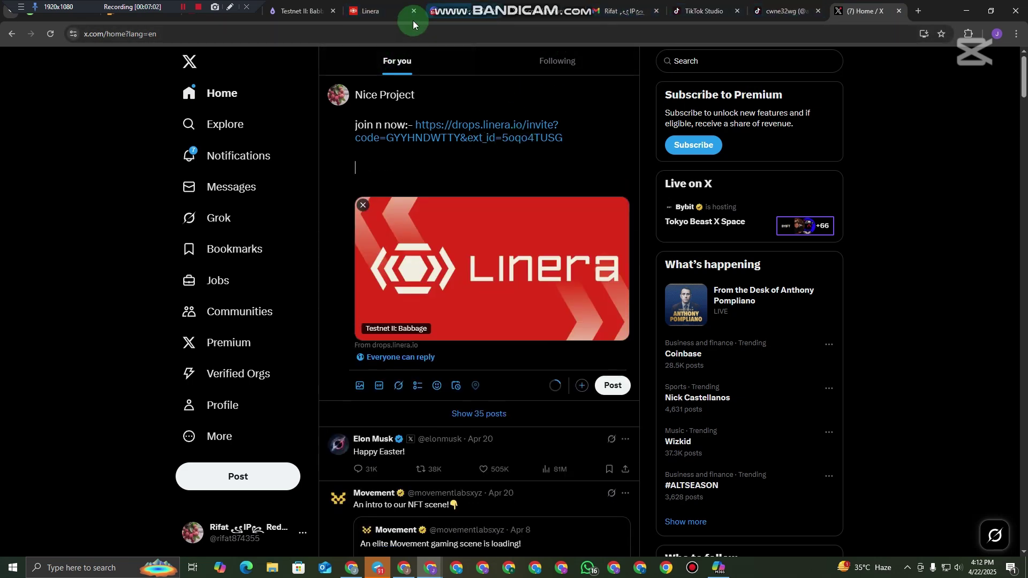
pyautogui.click(288, 8)
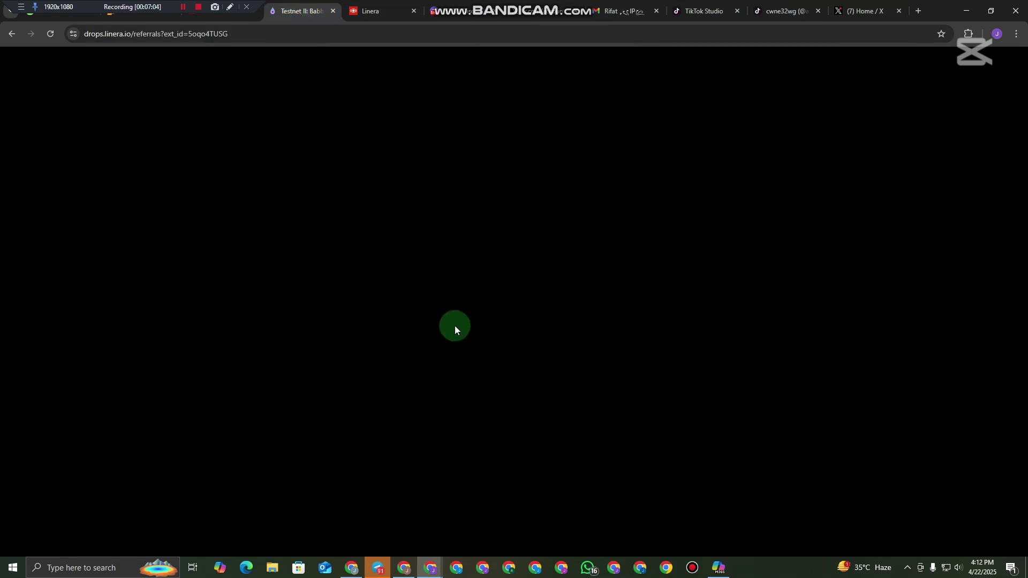
pyautogui.click(876, 310)
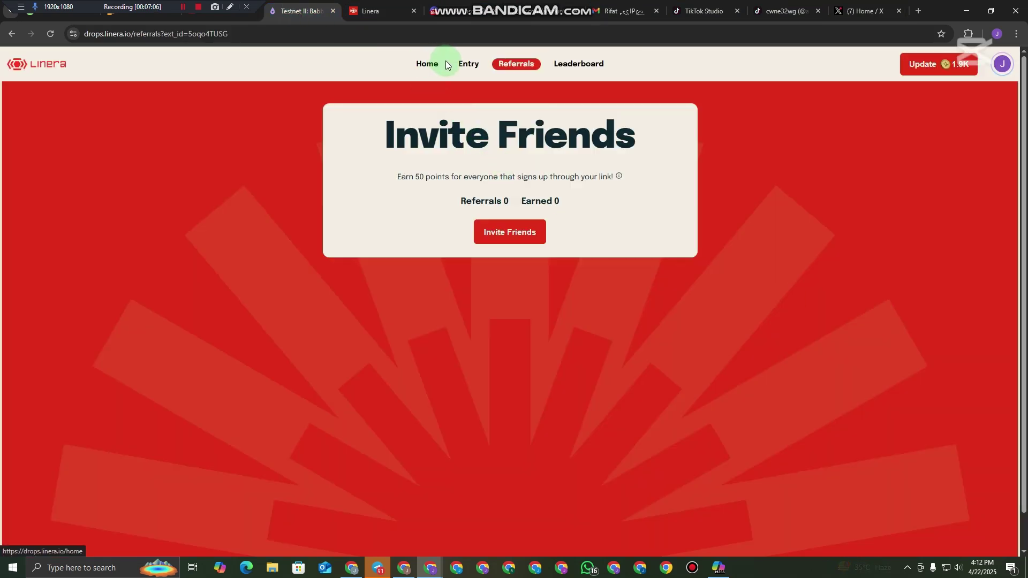
pyautogui.click(426, 64)
pyautogui.scroll(-1, 367, 366)
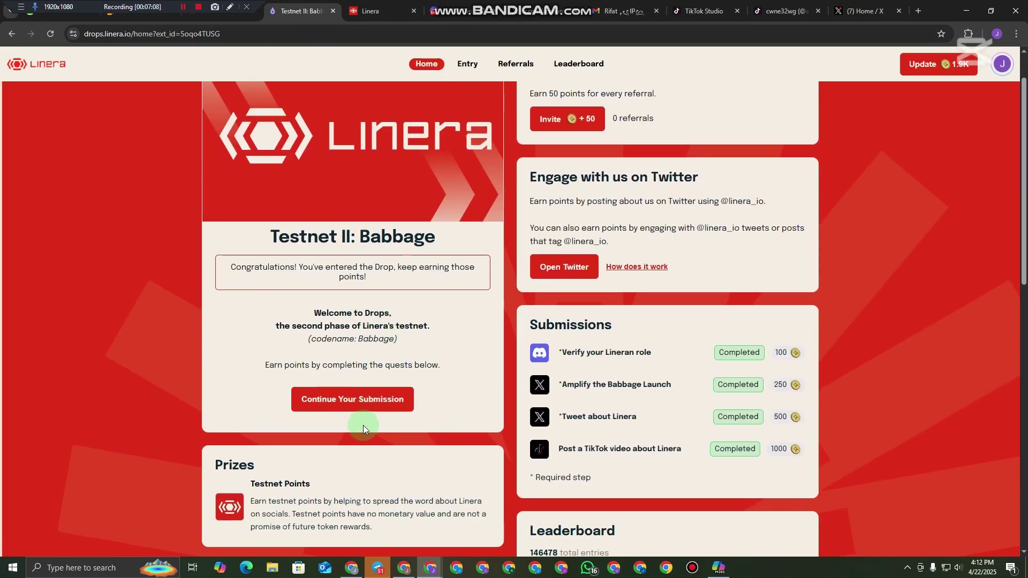
pyautogui.click(346, 405)
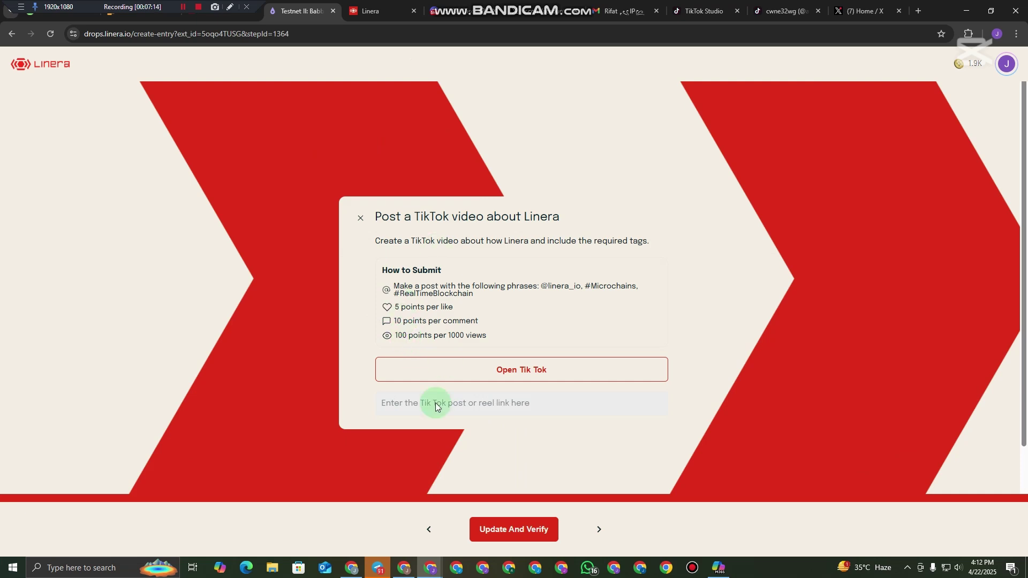
pyautogui.click(428, 529)
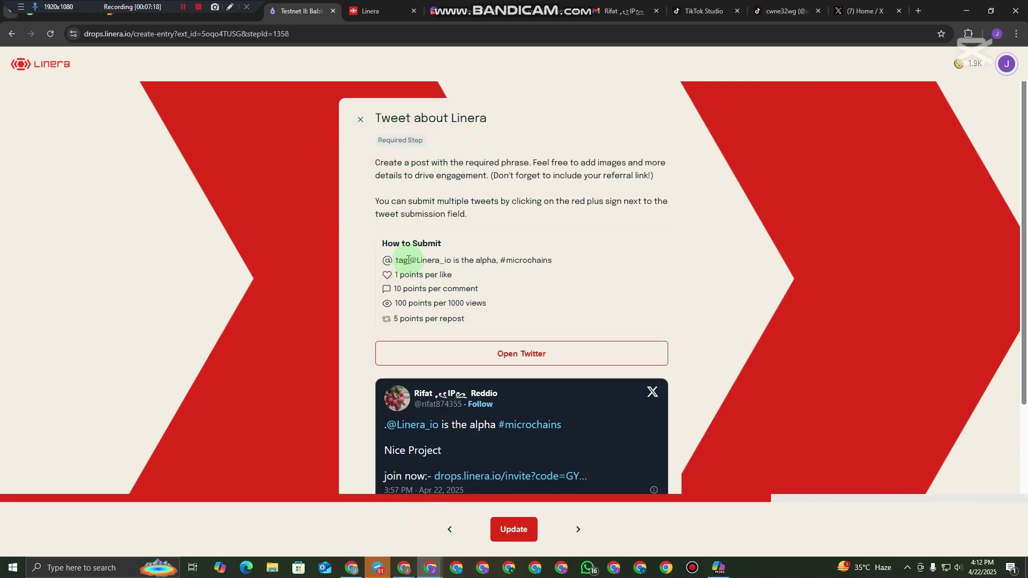
pyautogui.moveTo(408, 260); pyautogui.dragTo(597, 255)
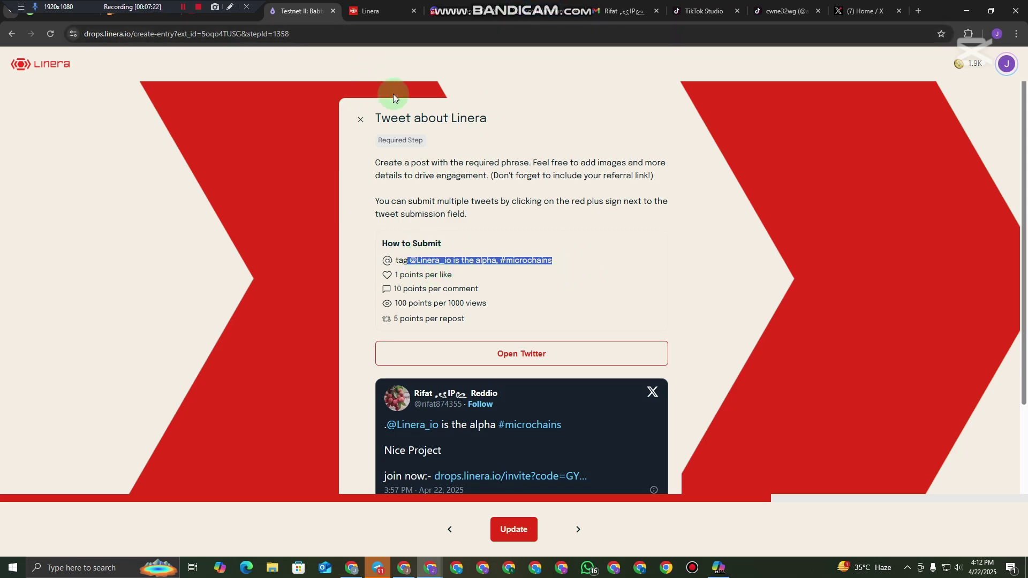
pyautogui.click(862, 11)
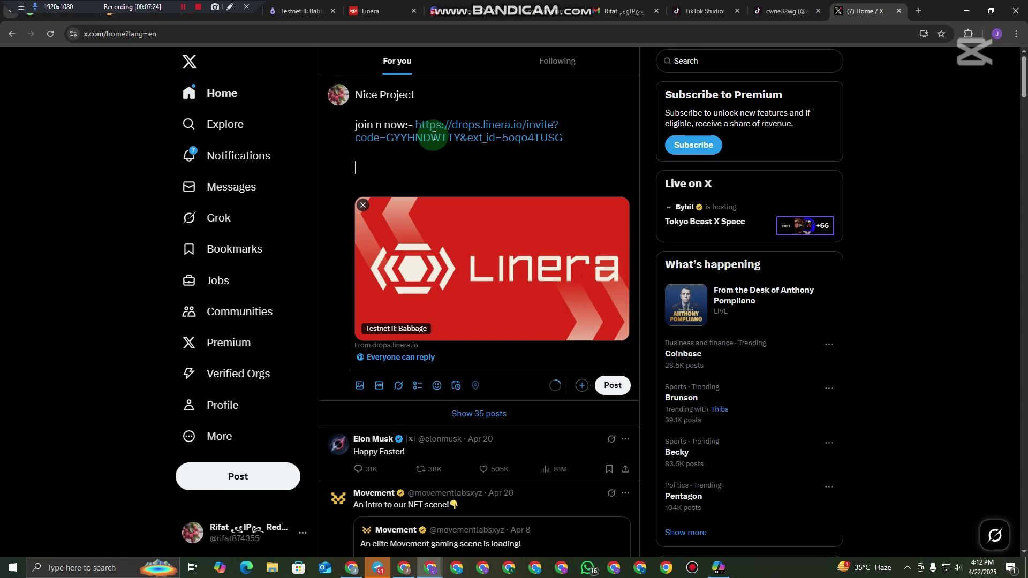
pyautogui.hotkey('ctrl', 'v')
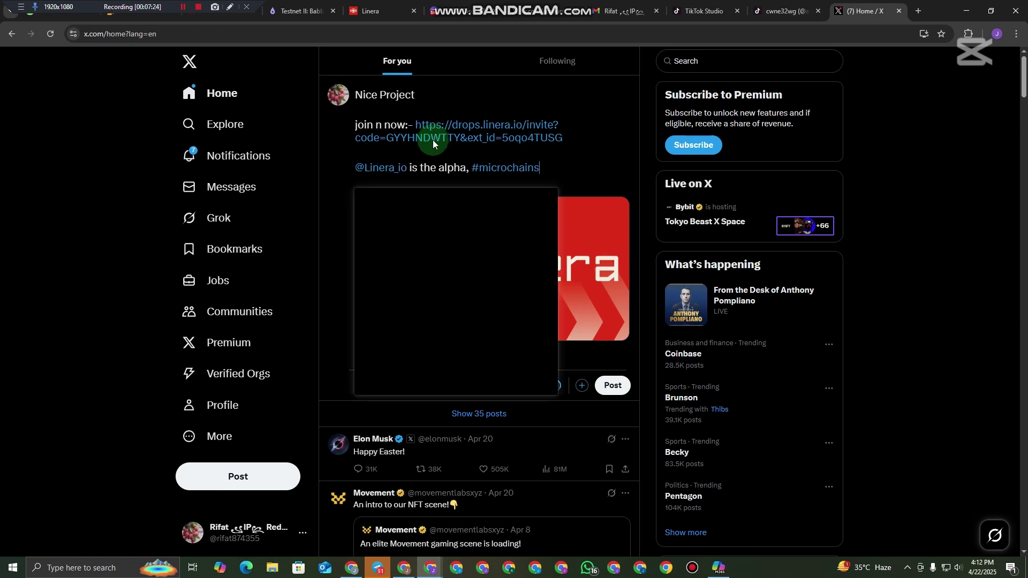
pyautogui.click(568, 178)
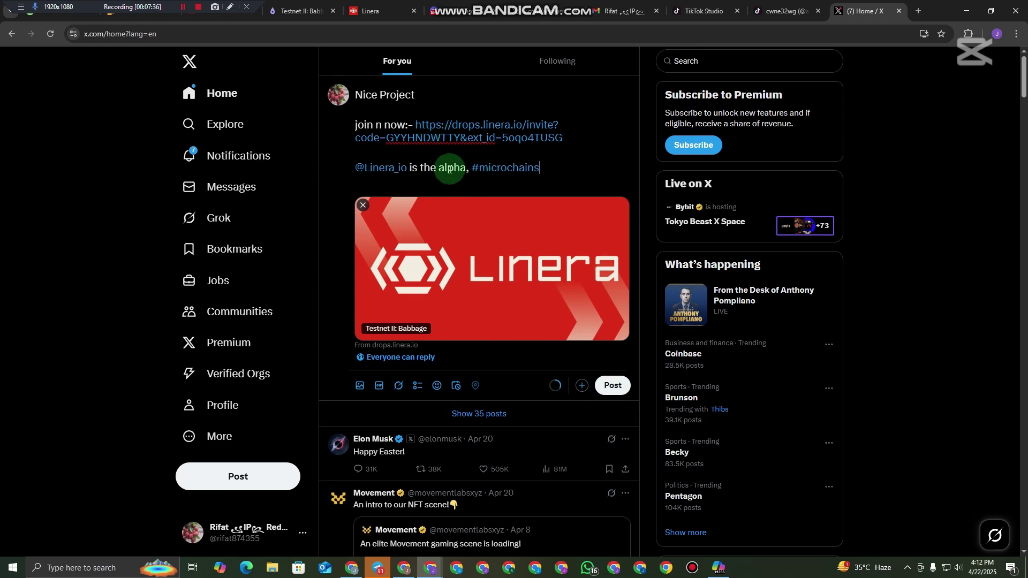
pyautogui.click(610, 387)
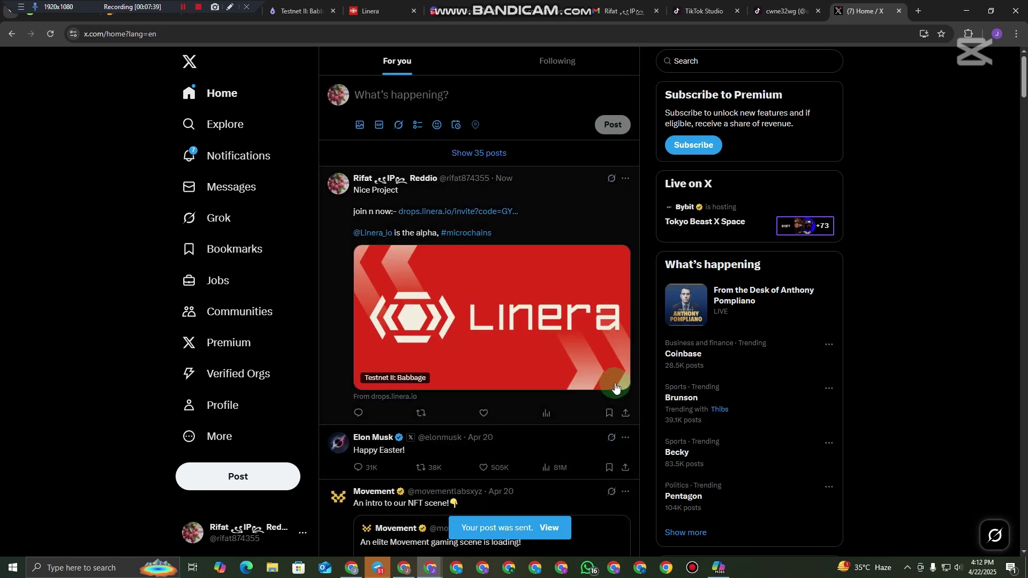
# Step: Open the new Linera post, find it on the account's profile and copy its link
pyautogui.click(550, 530)
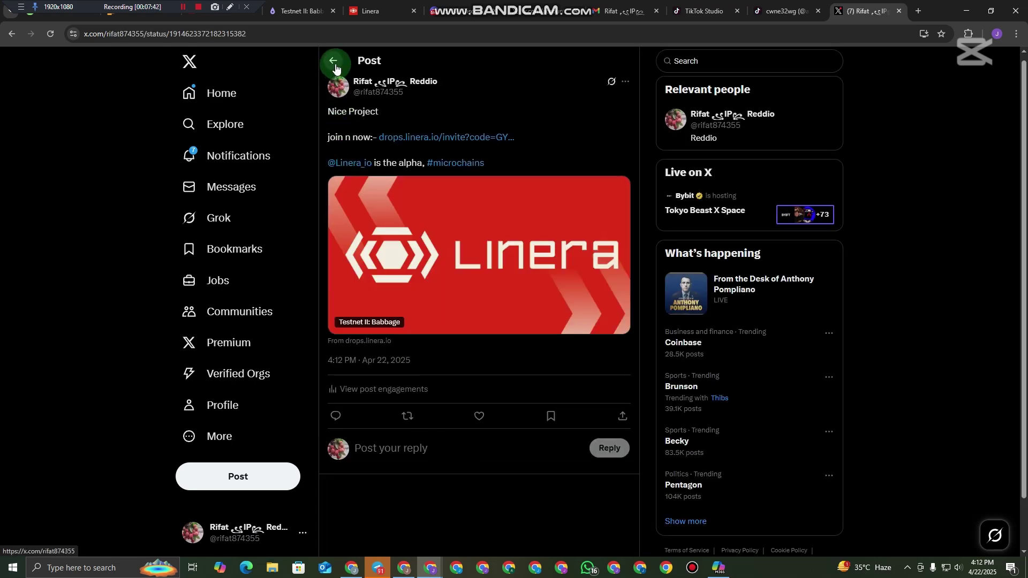
pyautogui.click(333, 61)
pyautogui.click(334, 95)
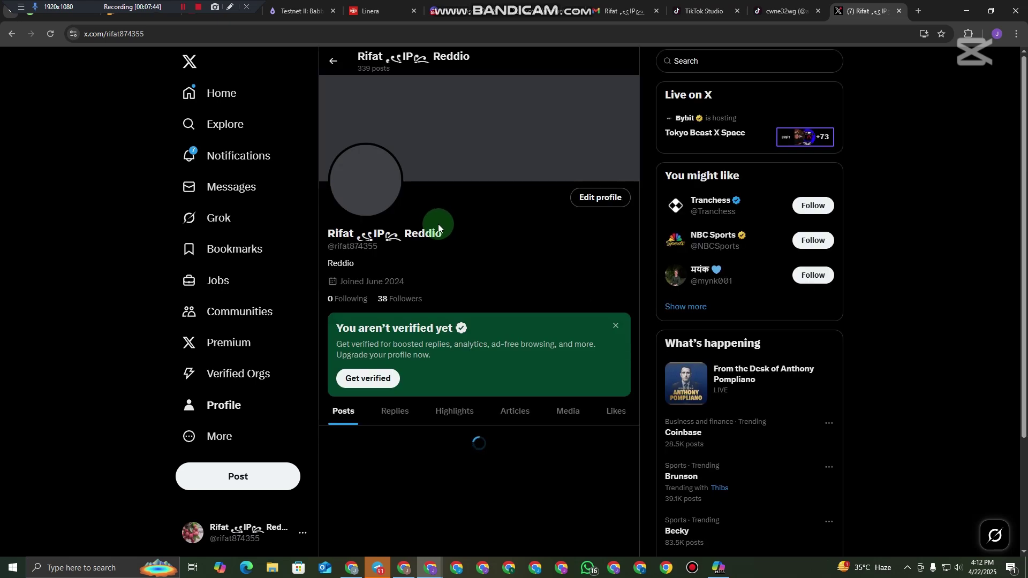
pyautogui.scroll(-3, 438, 224)
pyautogui.scroll(-15, 420, 264)
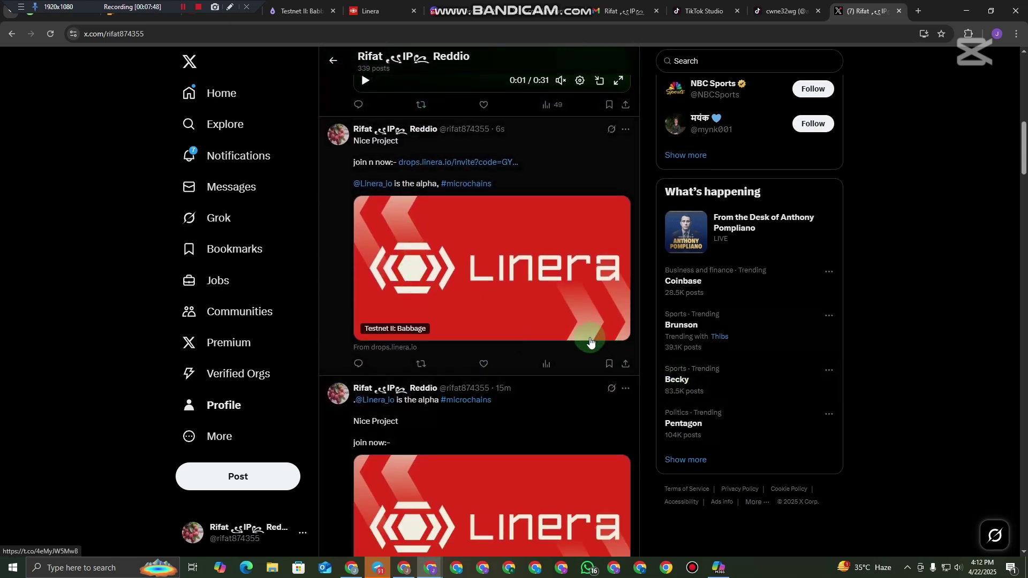
pyautogui.click(622, 369)
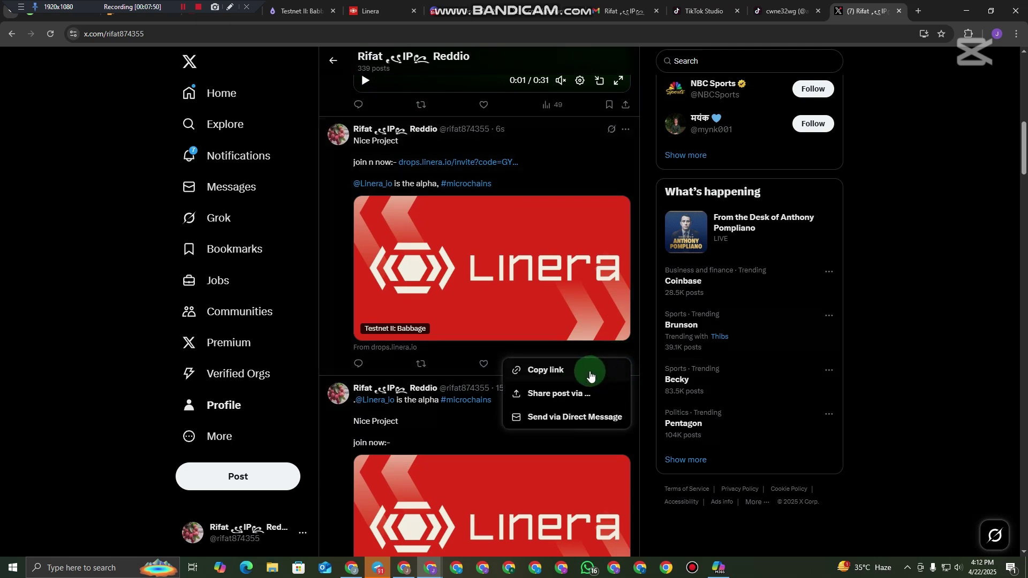
pyautogui.click(589, 372)
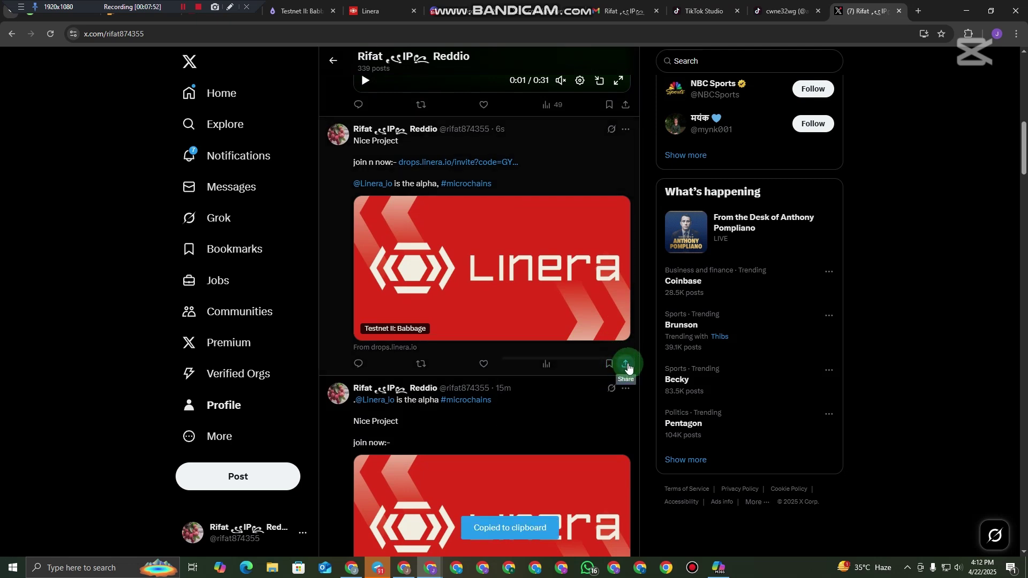
pyautogui.click(625, 364)
pyautogui.click(580, 368)
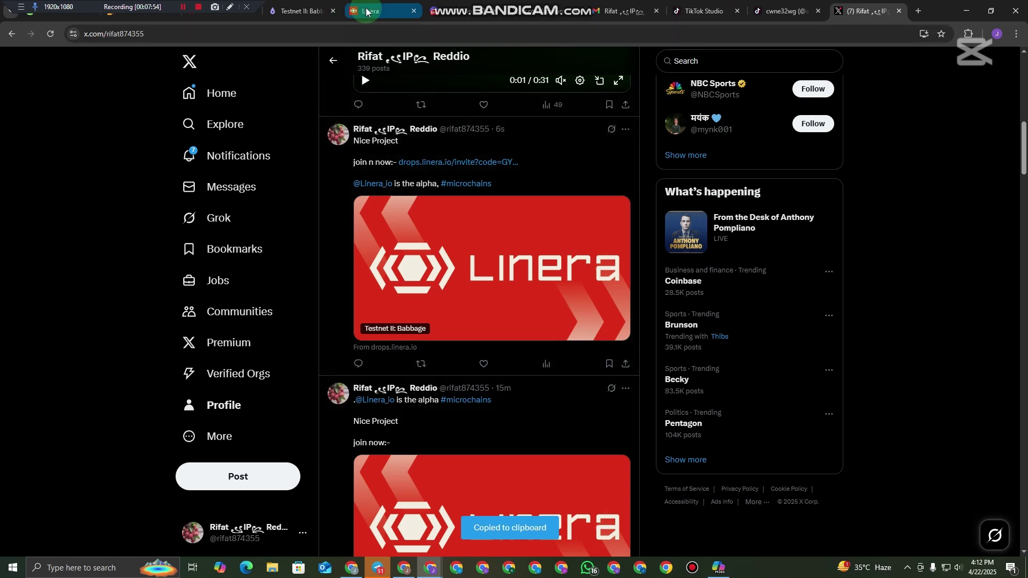
# Step: Add a second tweet entry to the "Tweet about Linera" quest, insert the copied link of the new post and update the quest
pyautogui.click(293, 11)
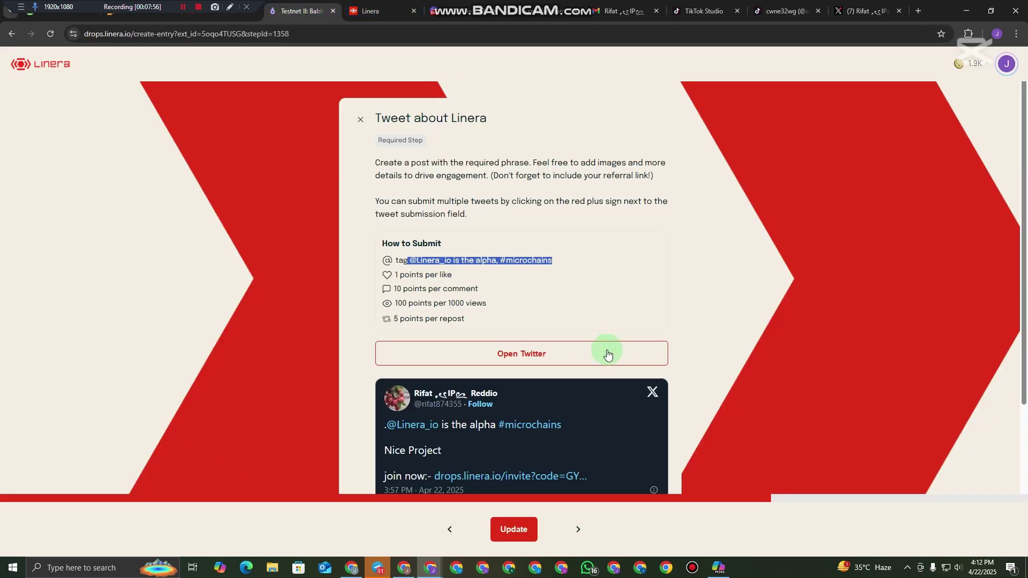
pyautogui.scroll(-4, 609, 332)
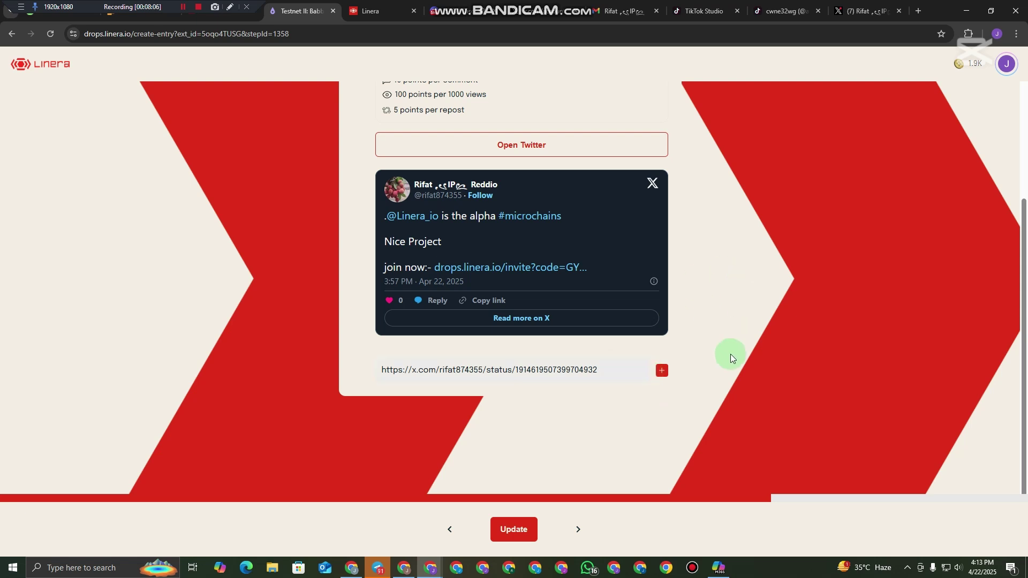
pyautogui.click(661, 373)
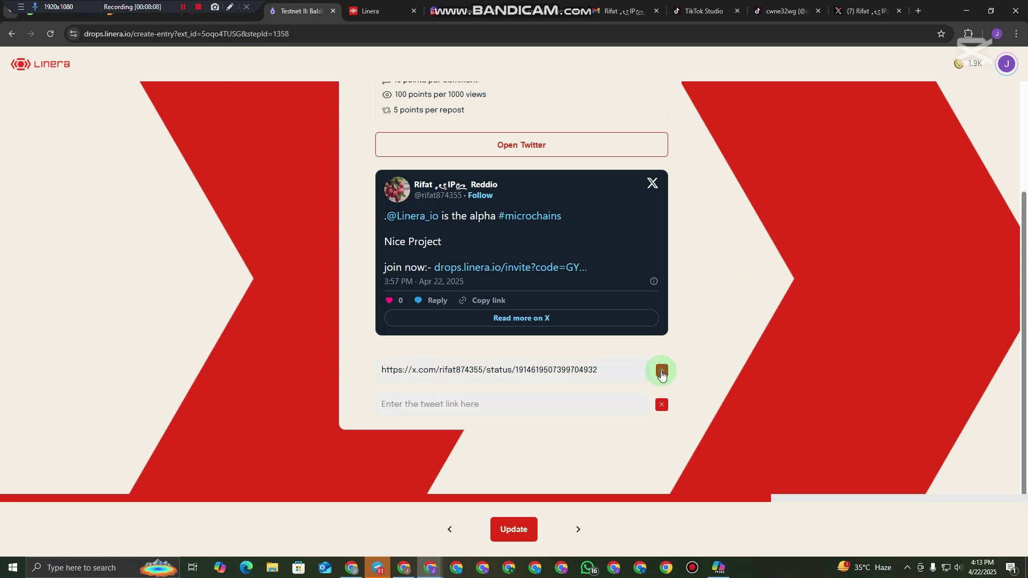
pyautogui.click(517, 405)
pyautogui.hotkey('ctrl', 'v')
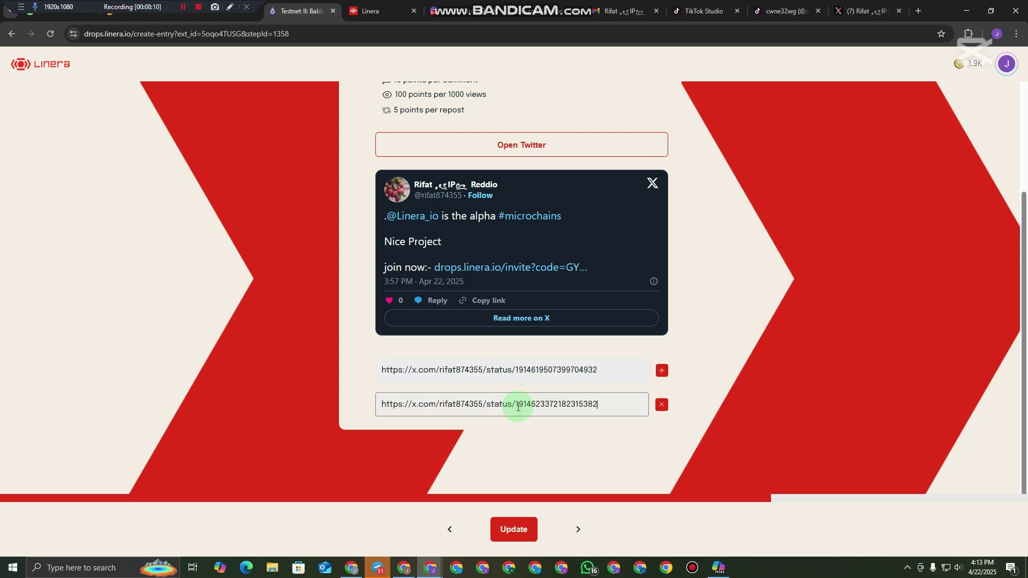
pyautogui.click(530, 528)
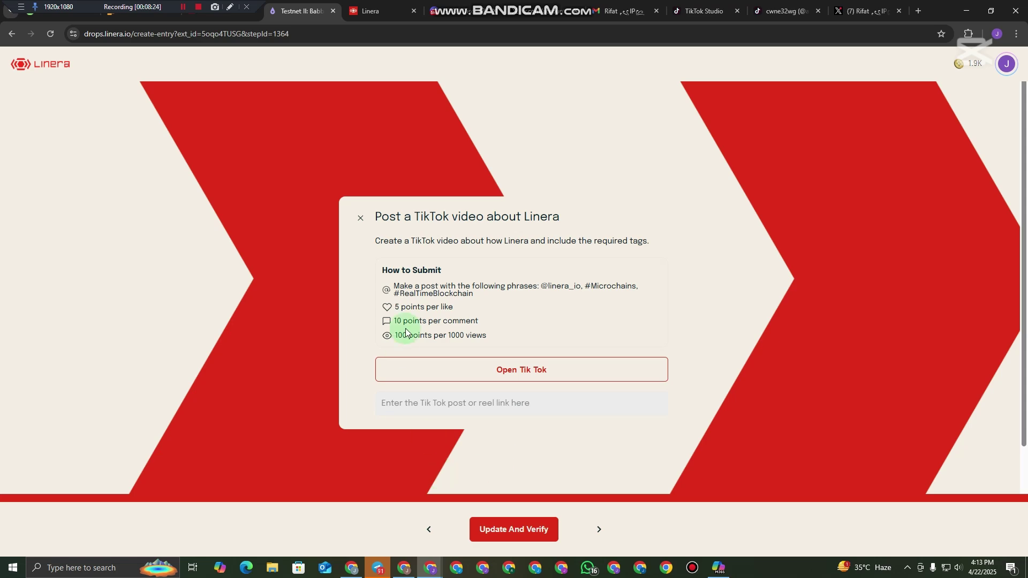
pyautogui.click(381, 570)
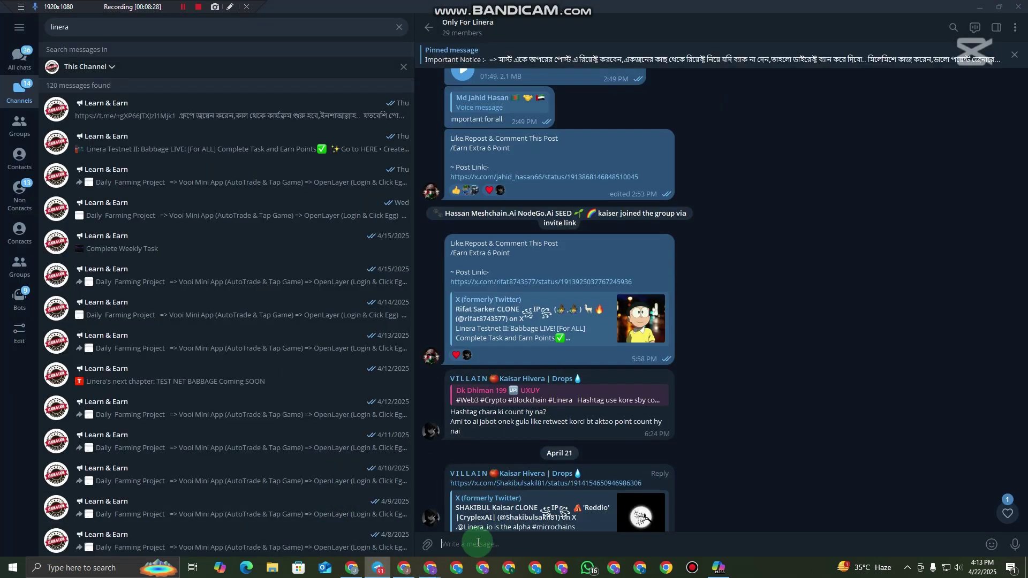
pyautogui.hotkey('ctrl', 'v')
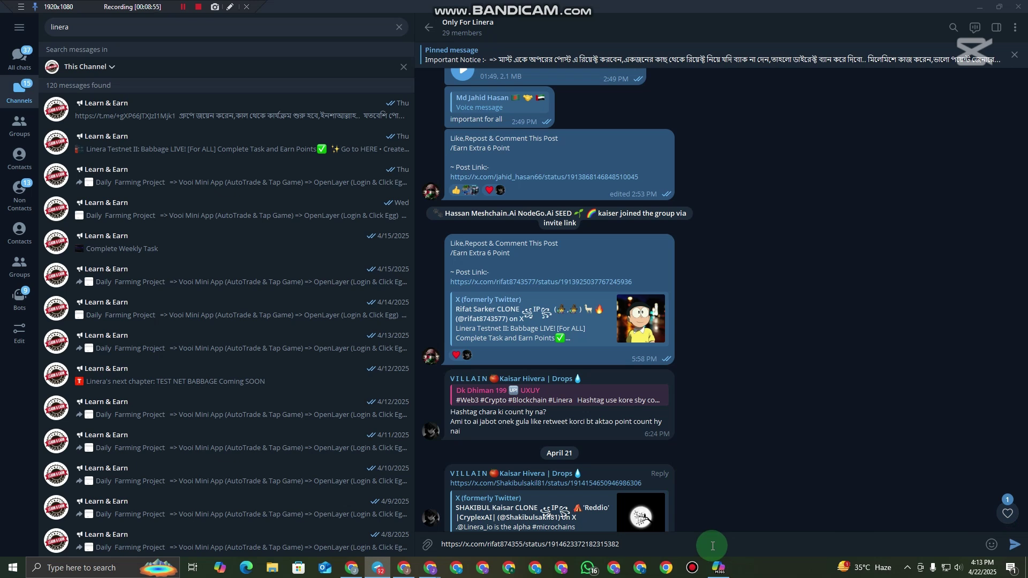
pyautogui.press('BackSpace')
pyautogui.press('BackSpace')
pyautogui.press('BackSpace')
pyautogui.press('BackSpace')
pyautogui.press('BackSpace')
pyautogui.press('BackSpace')
pyautogui.press('BackSpace')
pyautogui.press('BackSpace')
pyautogui.press('BackSpace')
pyautogui.press('BackSpace')
pyautogui.press('BackSpace')
pyautogui.press('BackSpace')
pyautogui.press('BackSpace')
pyautogui.press('BackSpace')
pyautogui.press('BackSpace')
pyautogui.press('BackSpace')
pyautogui.press('BackSpace')
pyautogui.press('BackSpace')
pyautogui.press('BackSpace')
pyautogui.press('BackSpace')
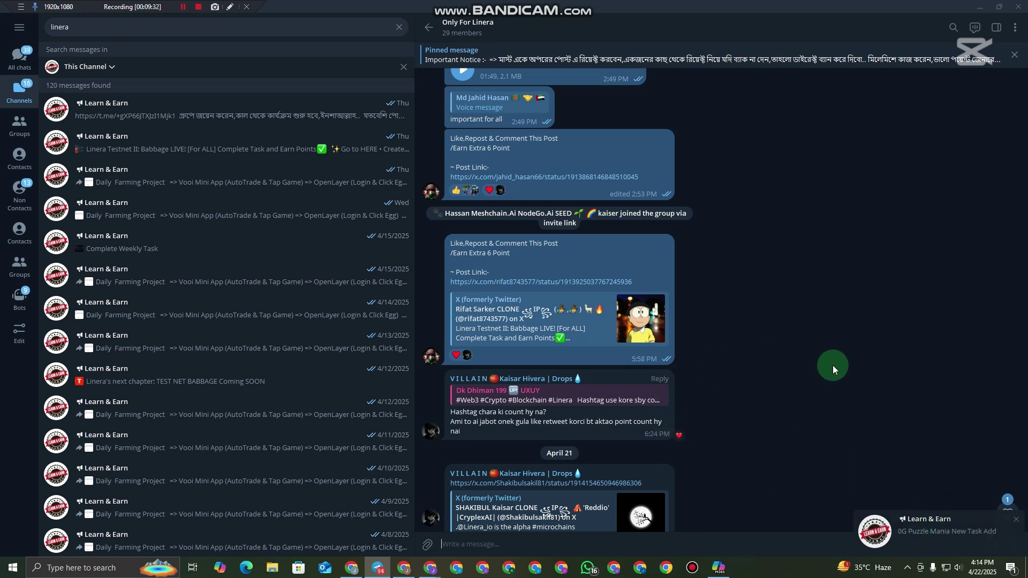
# Step: In Telegram's "Only For Linera" group, find the April 20 "Like, comment with hashtag and repost this tweet" message and open its X link
pyautogui.click(679, 439)
pyautogui.scroll(-1, 625, 409)
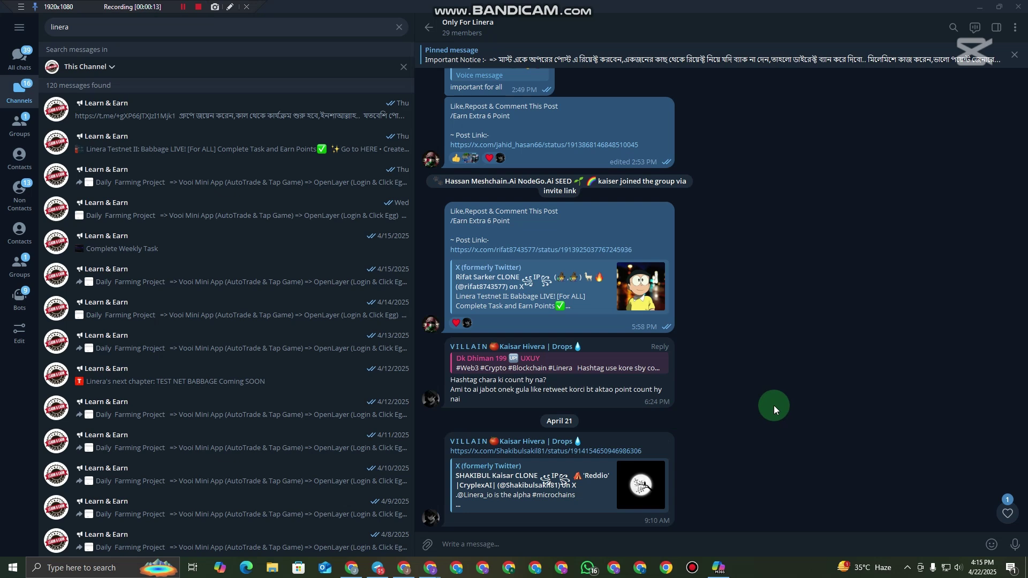
pyautogui.scroll(10, 721, 217)
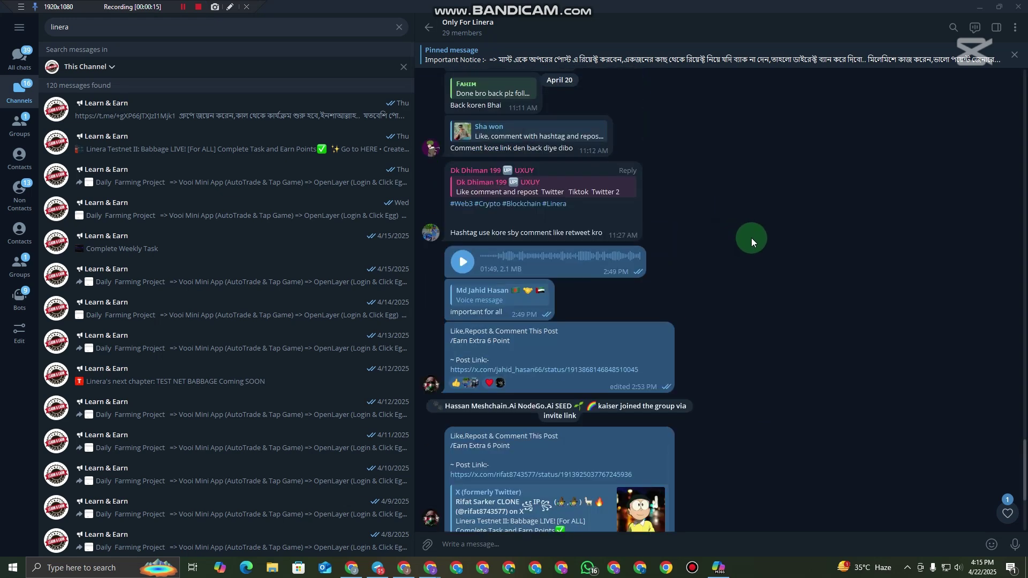
pyautogui.scroll(2, 641, 212)
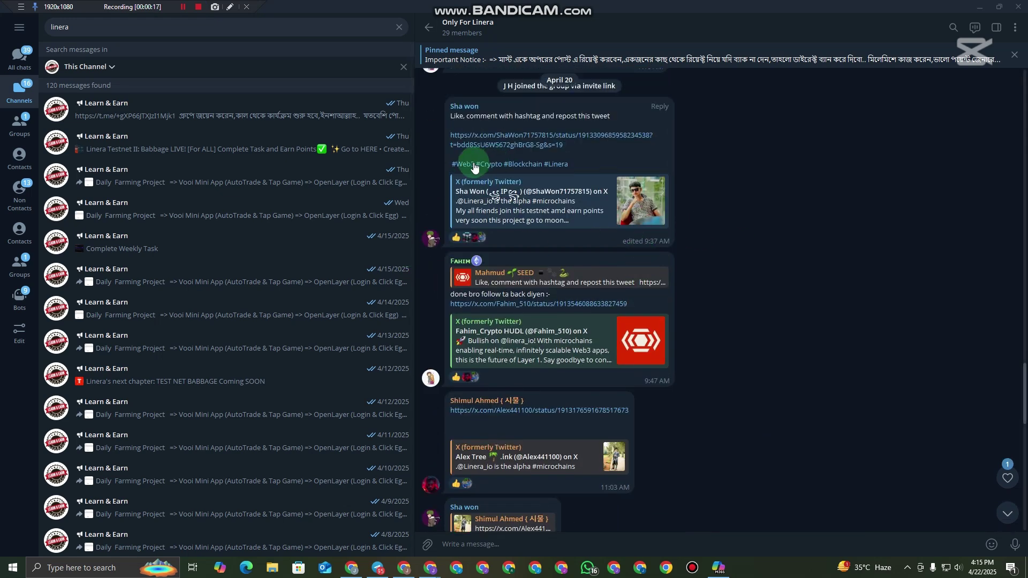
pyautogui.click(498, 140)
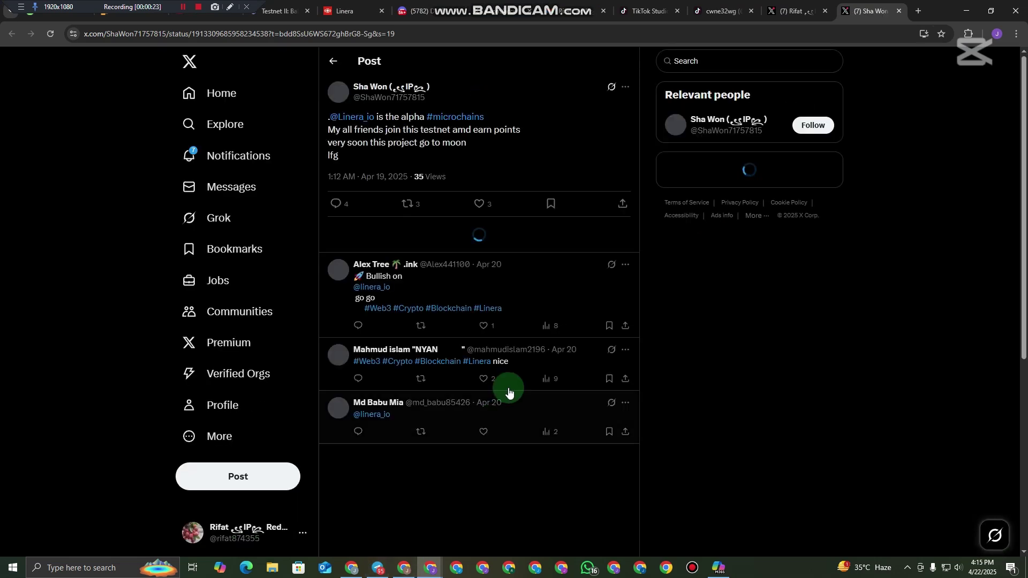
# Step: Like and repost the group member's Linera post on X and reply to it with "lfg"
pyautogui.click(479, 203)
pyautogui.click(408, 203)
pyautogui.click(382, 201)
pyautogui.click(402, 235)
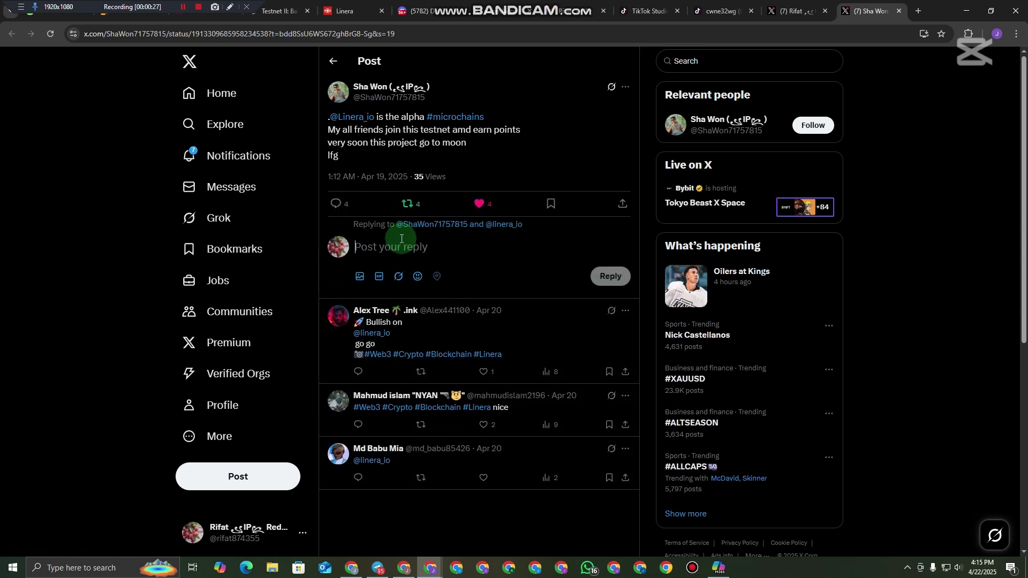
pyautogui.write('lfg')
pyautogui.click(605, 276)
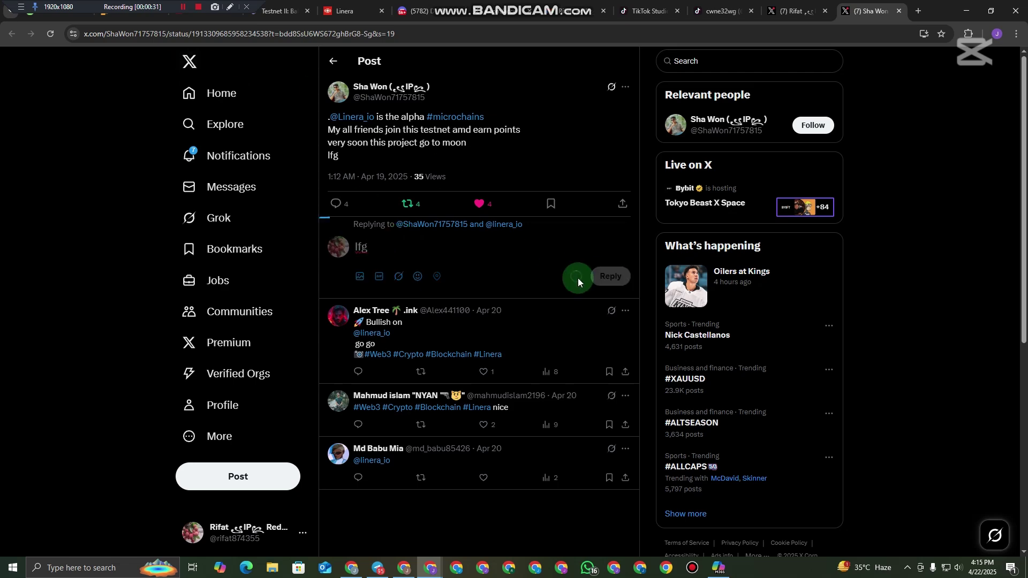
# Step: Reply to the member's message in the Telegram group with "back plz /" followed by the copied link of the new Linera post
pyautogui.hotkey('alt', 'Tab')
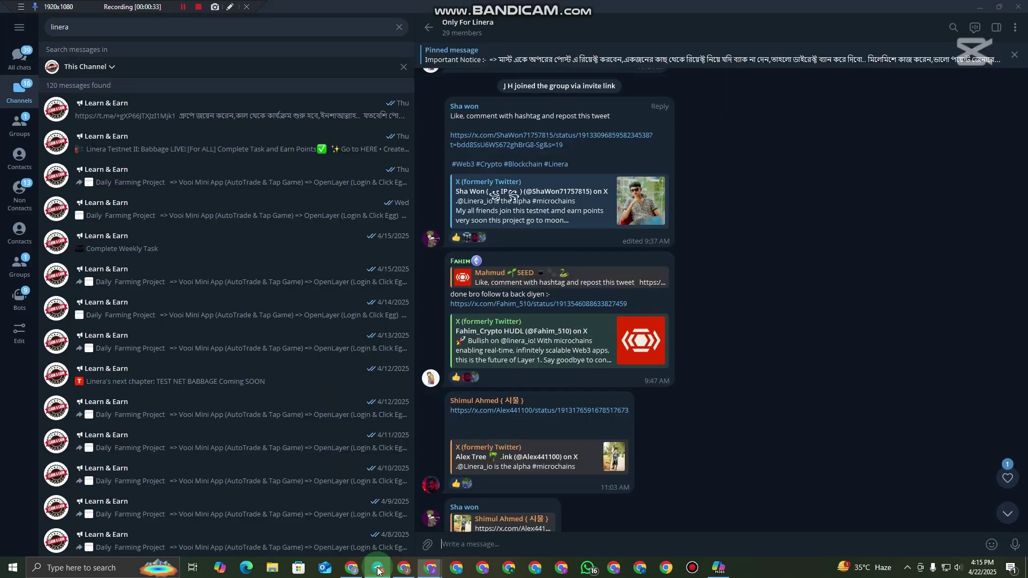
pyautogui.rightClick(602, 184)
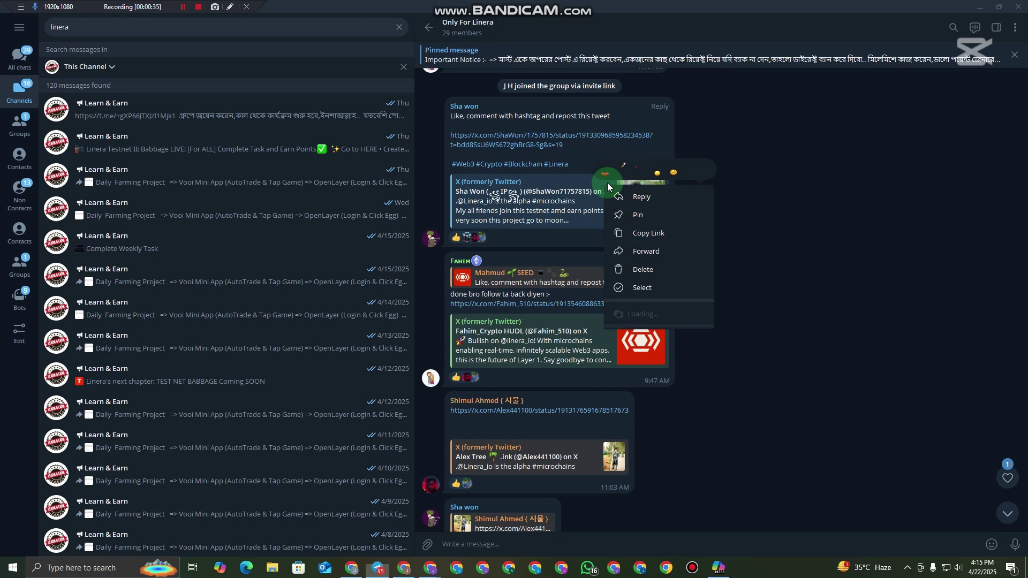
pyautogui.click(640, 205)
pyautogui.write('bck')
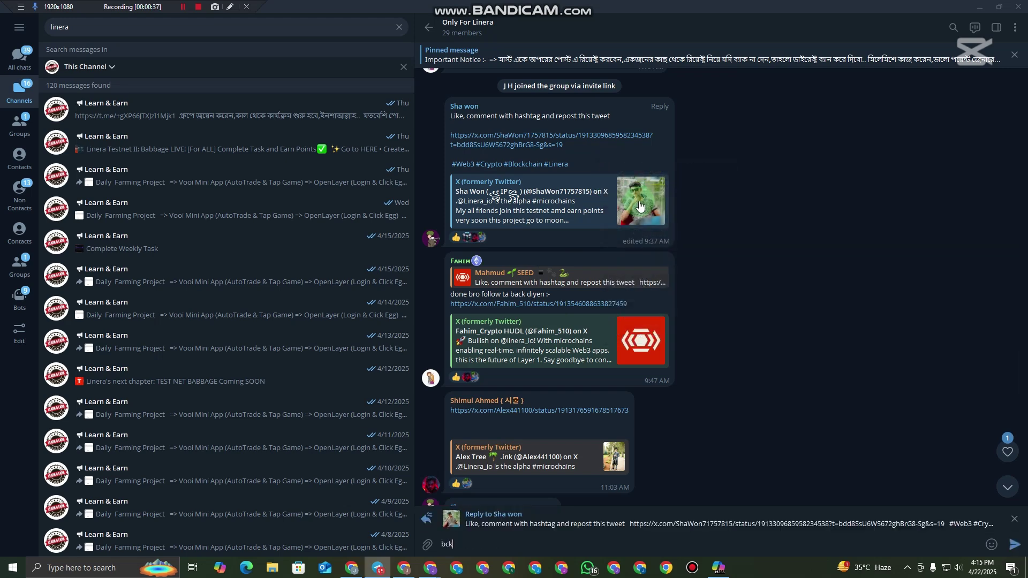
pyautogui.press('BackSpace')
pyautogui.press('BackSpace')
pyautogui.press('BackSpace')
pyautogui.write('back plz /')
pyautogui.hotkey('ctrl', 'v')
pyautogui.press('Return')
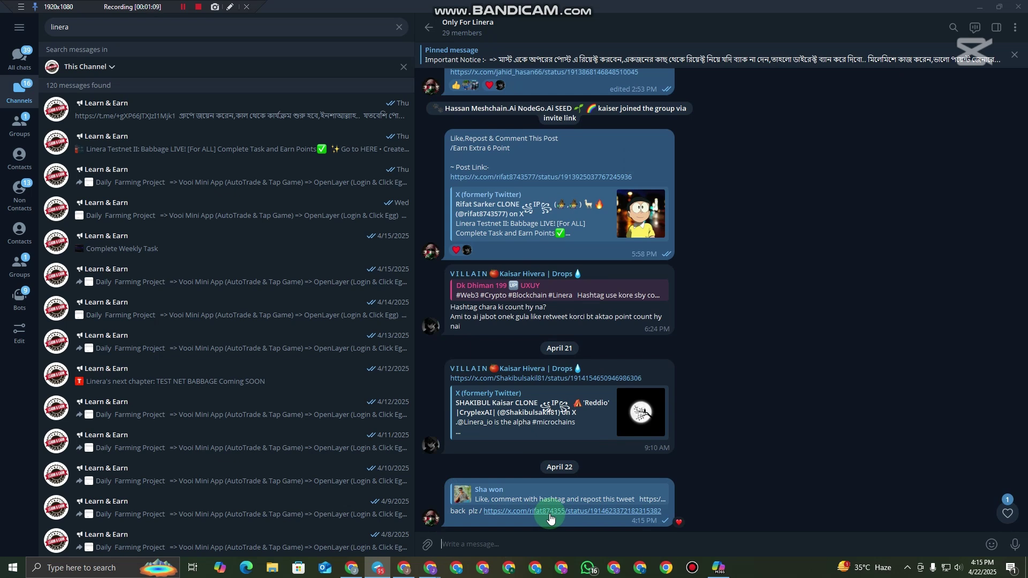
# Step: Switch back to Linera Drops in the browser, close the TikTok quest and enter the drop again from the Entry page
pyautogui.click(474, 541)
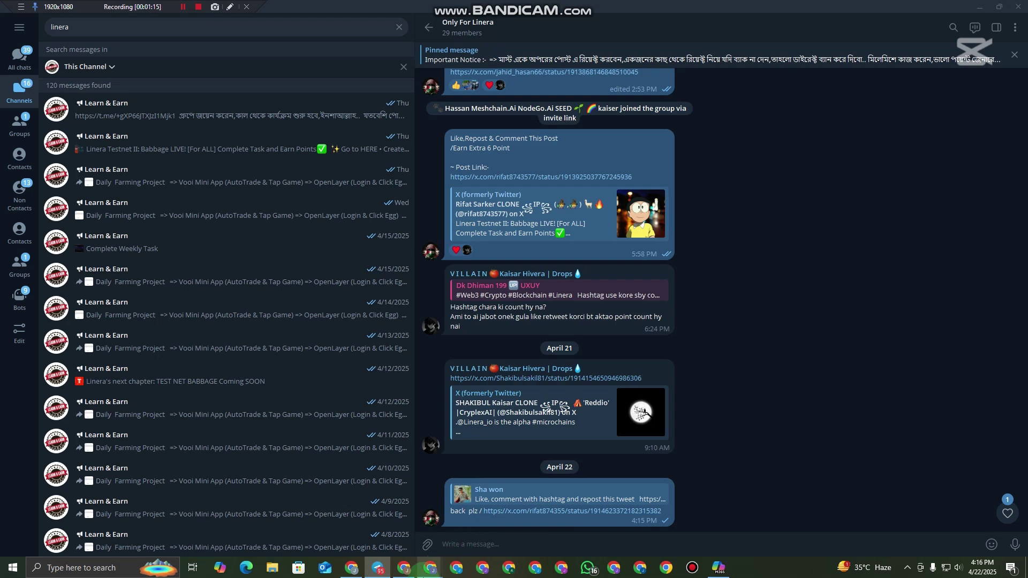
pyautogui.moveTo(430, 568)
pyautogui.click(327, 537)
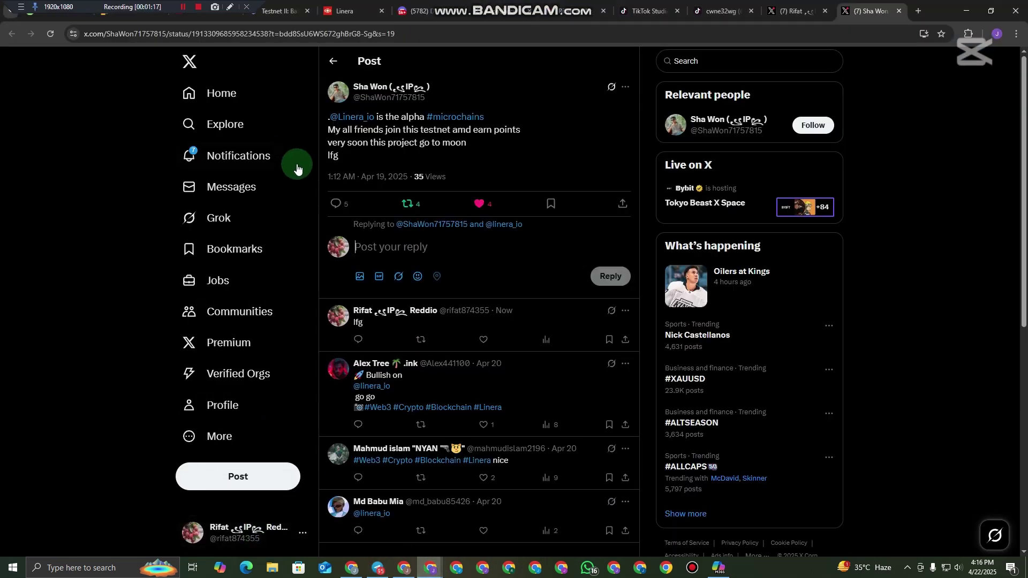
pyautogui.click(281, 10)
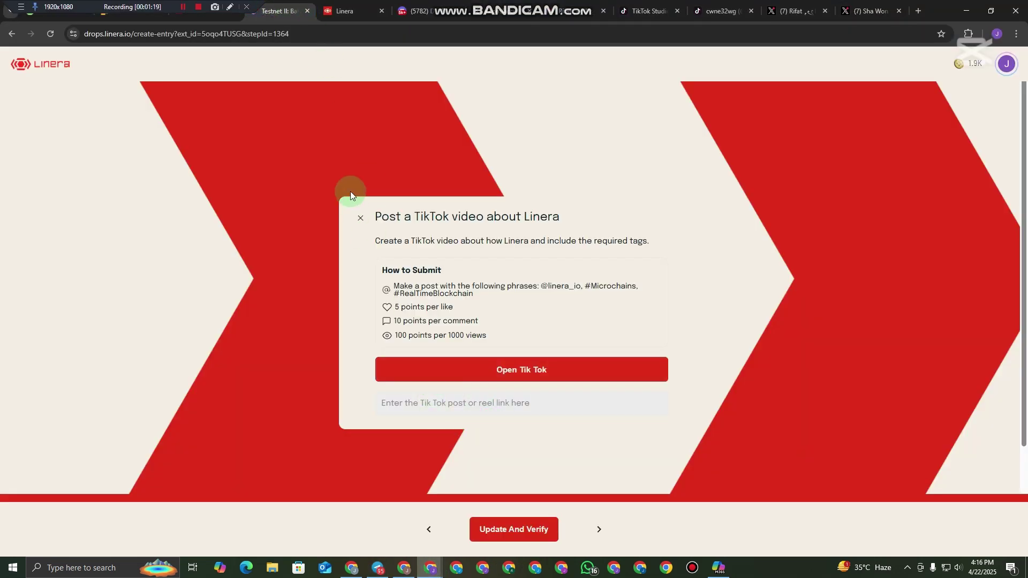
pyautogui.click(362, 215)
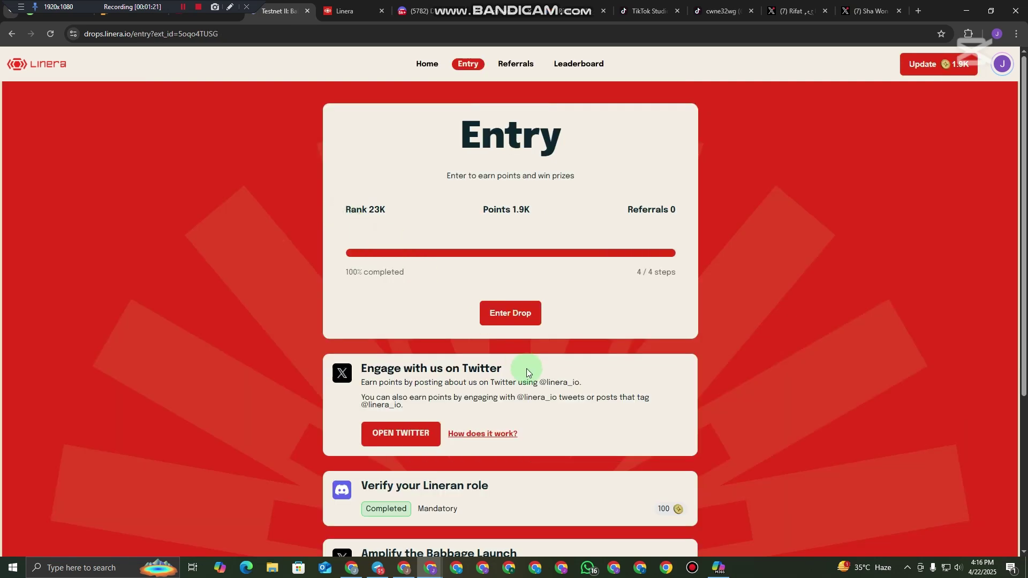
pyautogui.click(508, 310)
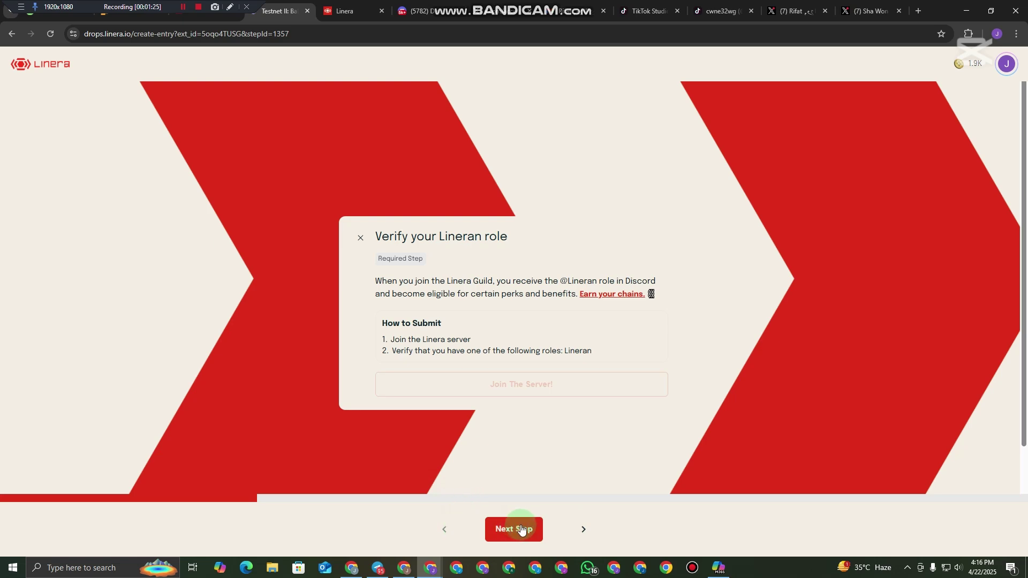
# Step: Browse the drop's quest steps and review the "Tweet about Linera" point rules, the submitted tweet links and the TikTok video requirements
pyautogui.click(582, 529)
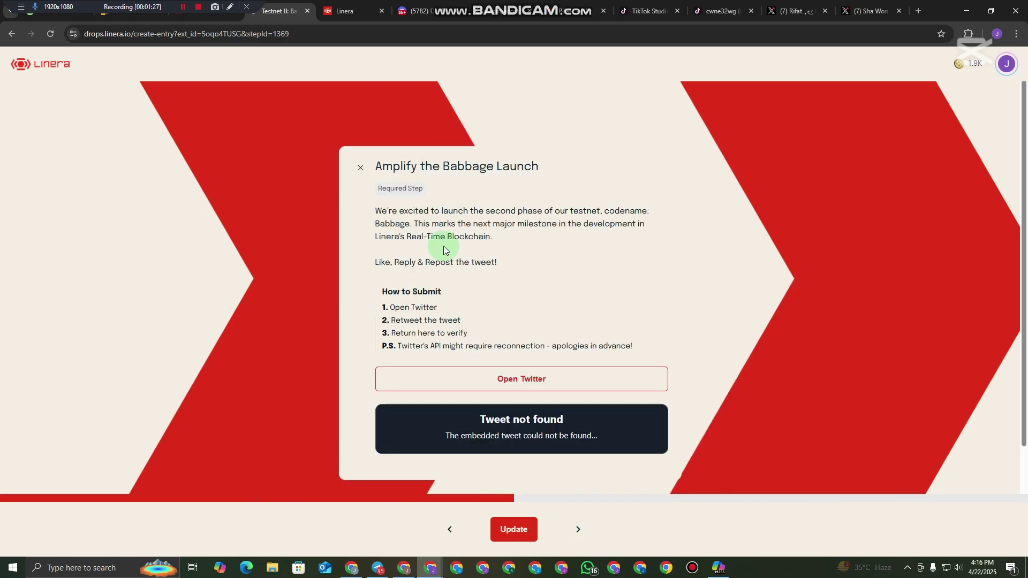
pyautogui.click(577, 529)
pyautogui.scroll(-2, 497, 102)
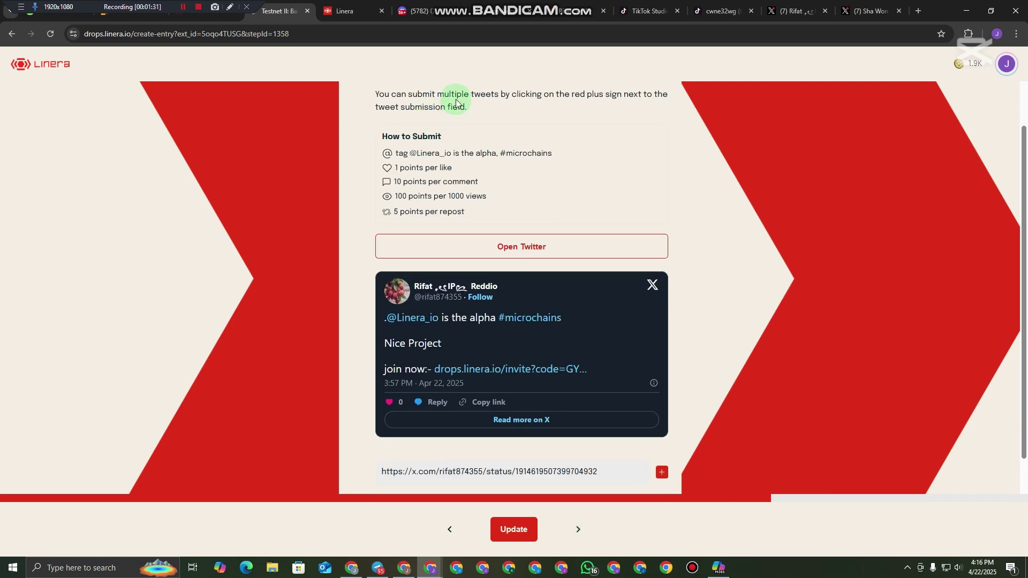
pyautogui.scroll(-3, 535, 158)
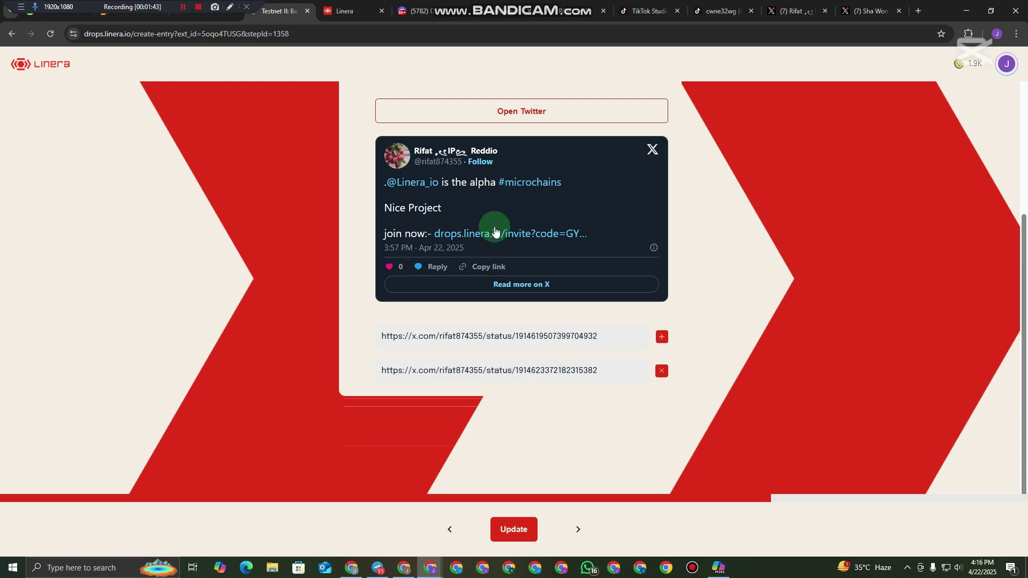
pyautogui.scroll(4, 625, 411)
pyautogui.click(578, 533)
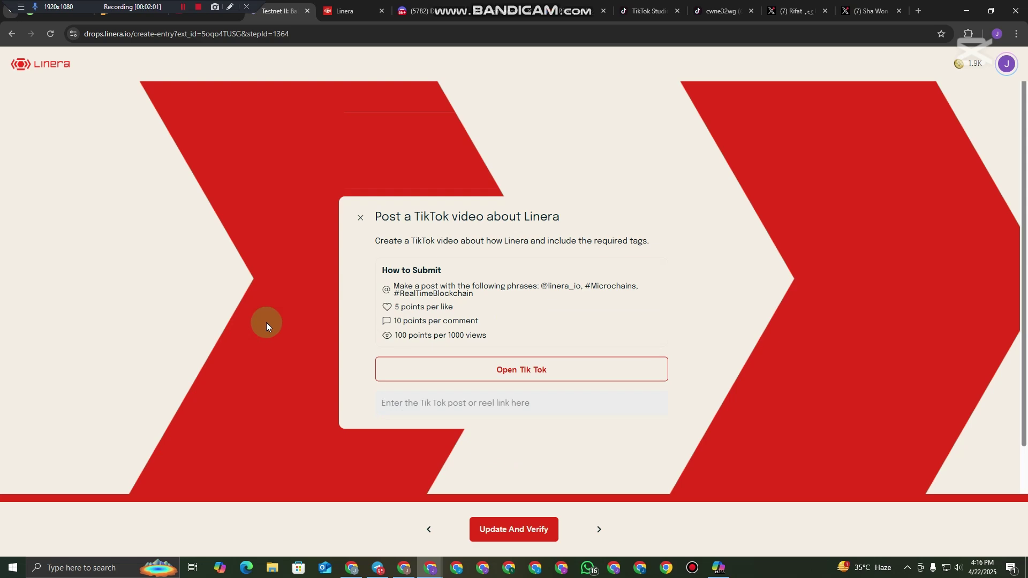
pyautogui.click(428, 529)
pyautogui.click(448, 529)
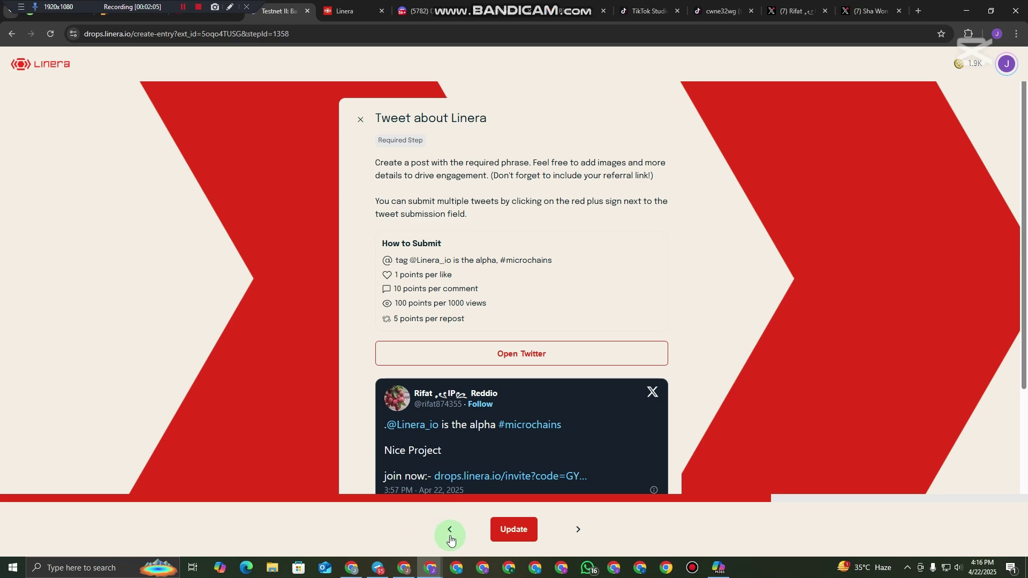